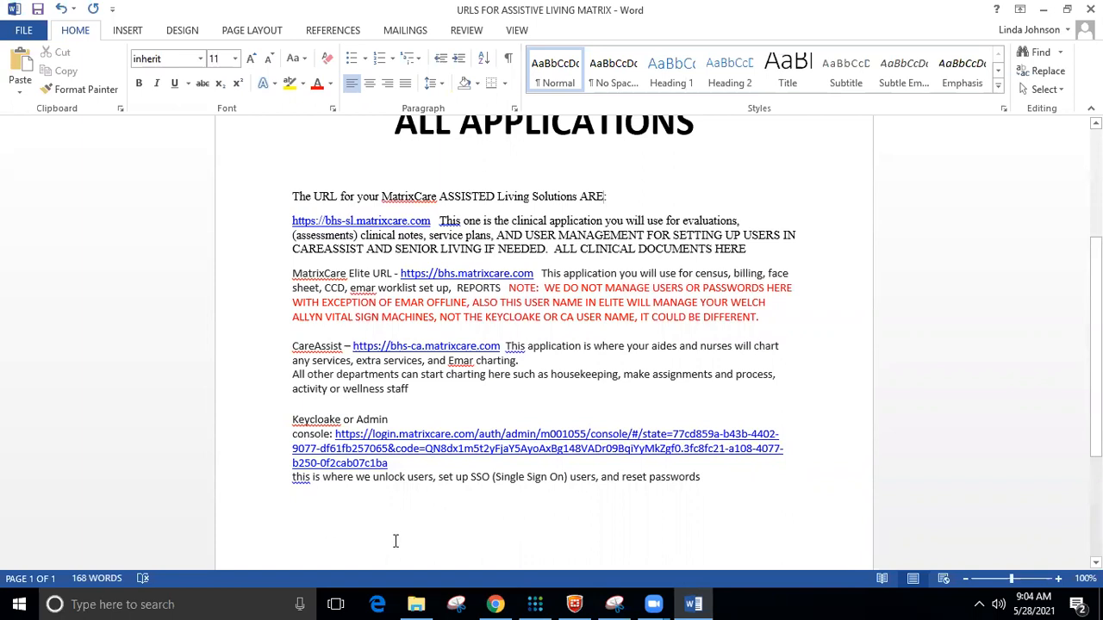
Switch from the Word URL document to the MatrixCare Search Users page in Chrome.
click(495, 603)
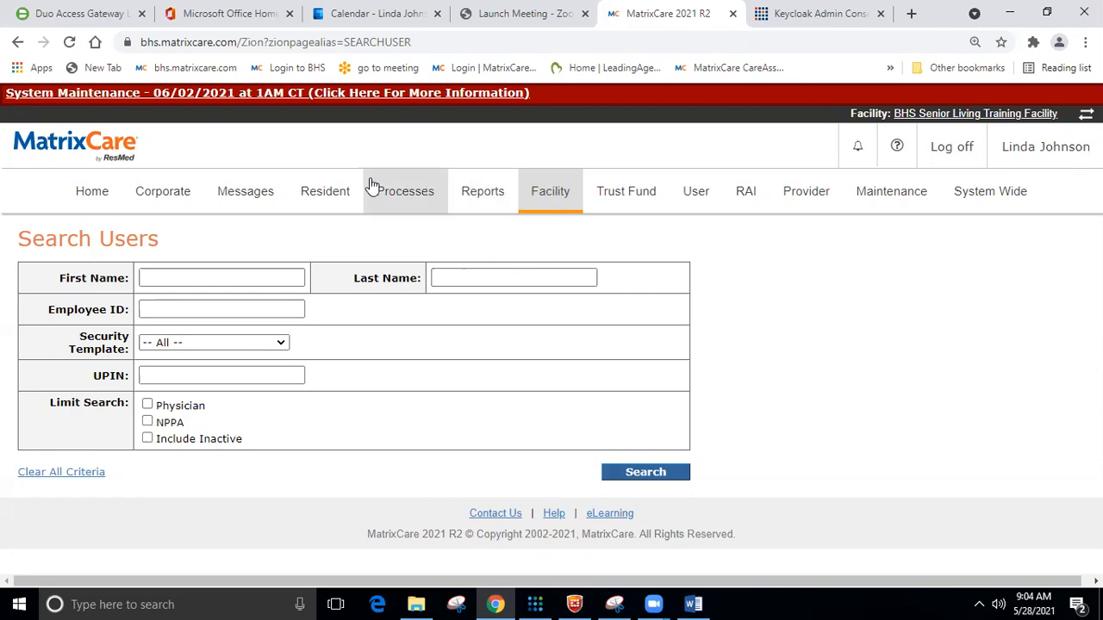
Bring up the Facility mega-menu with all facility options.
click(551, 200)
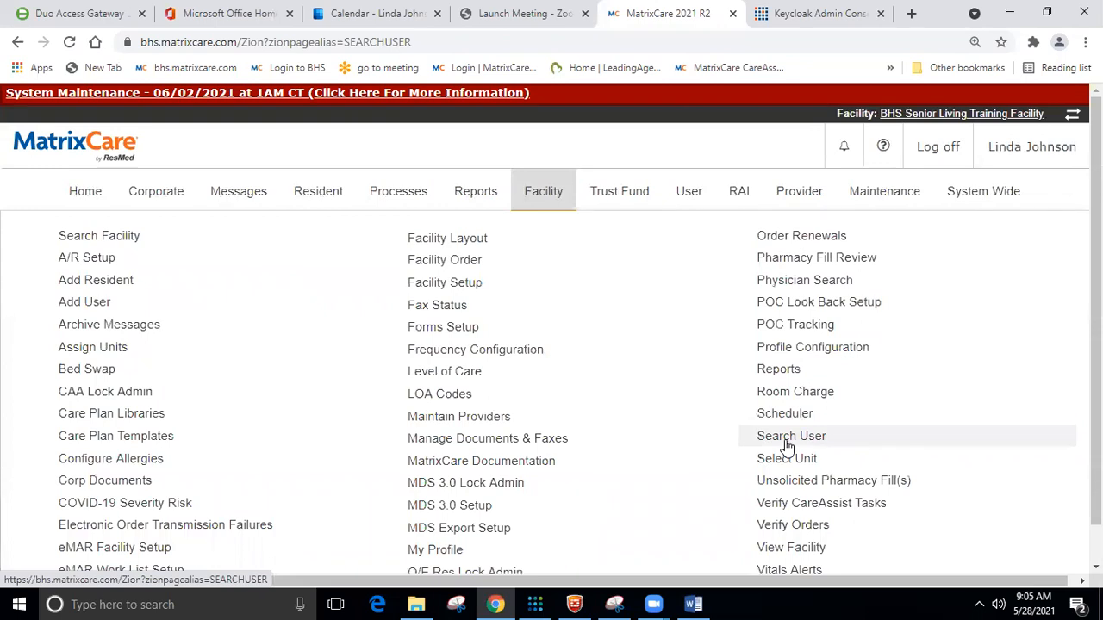
Open Corporate User Search and start entering first and last name criteria.
click(169, 200)
click(770, 397)
click(176, 353)
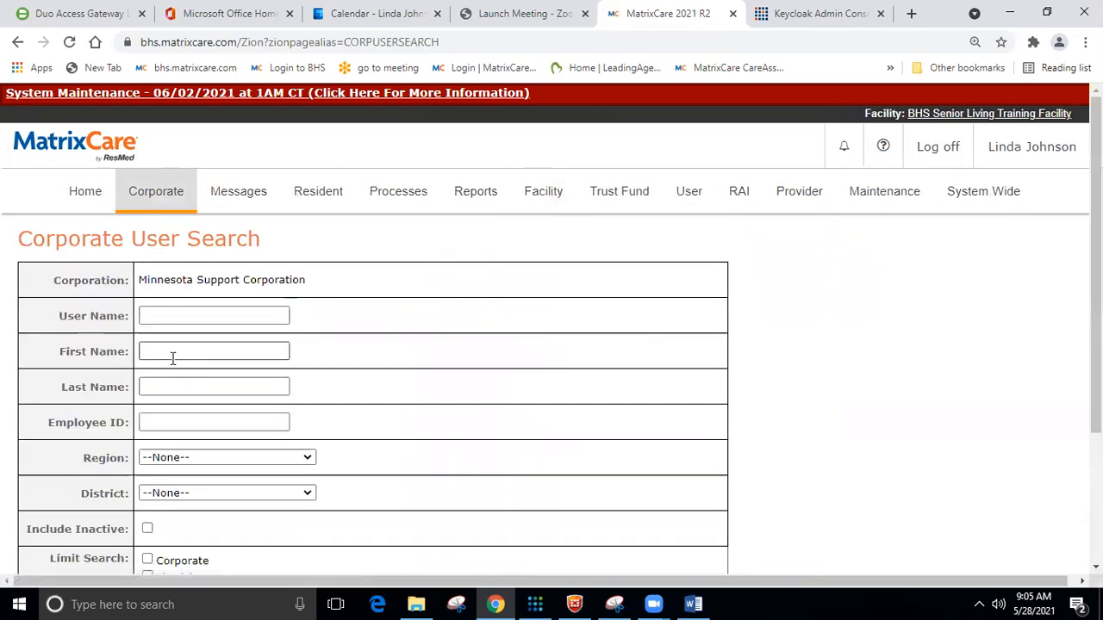
text(senior)
click(181, 386)
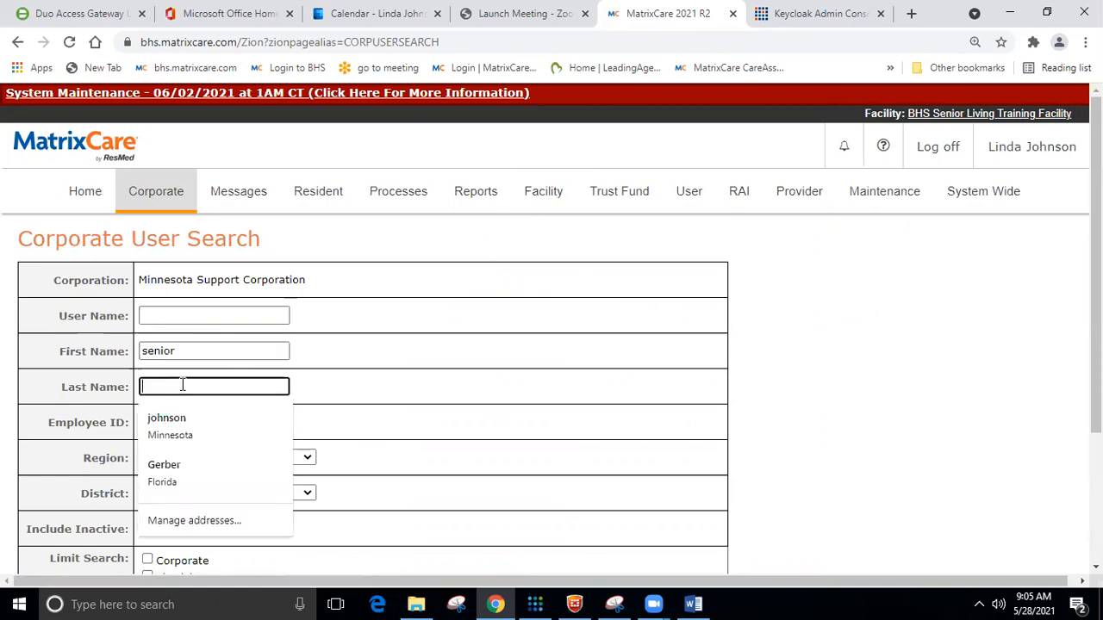
text(livin)
key(BackSpace)
Search corporate users for sl / nurse1 including inactive users, returning two accounts.
drag(181, 350, 142, 343)
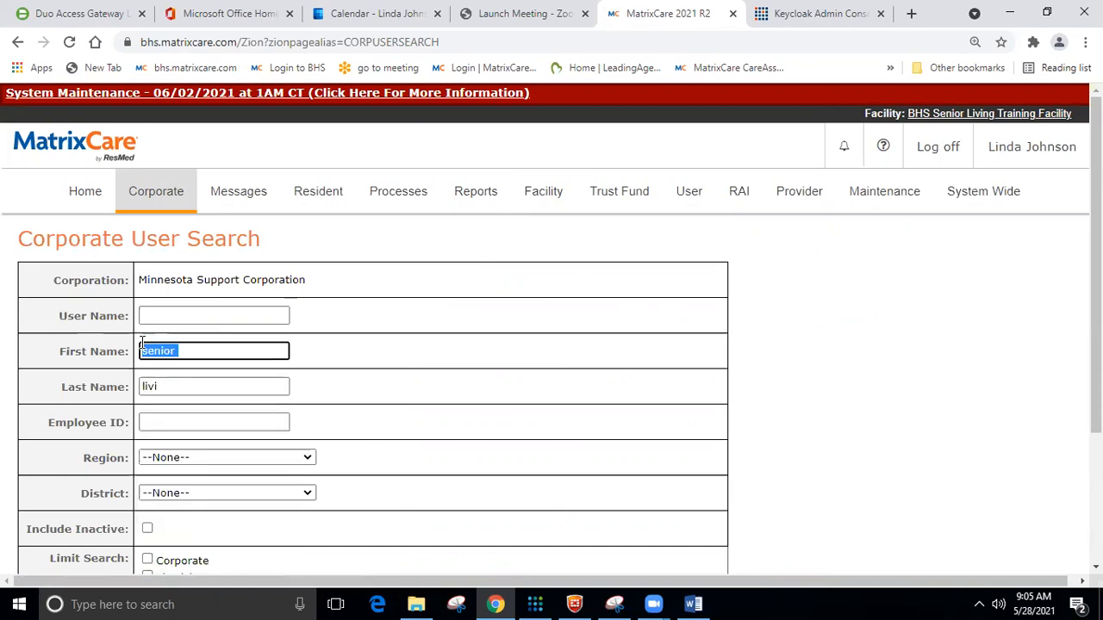
text(sl)
drag(177, 387, 140, 386)
text(nurse1)
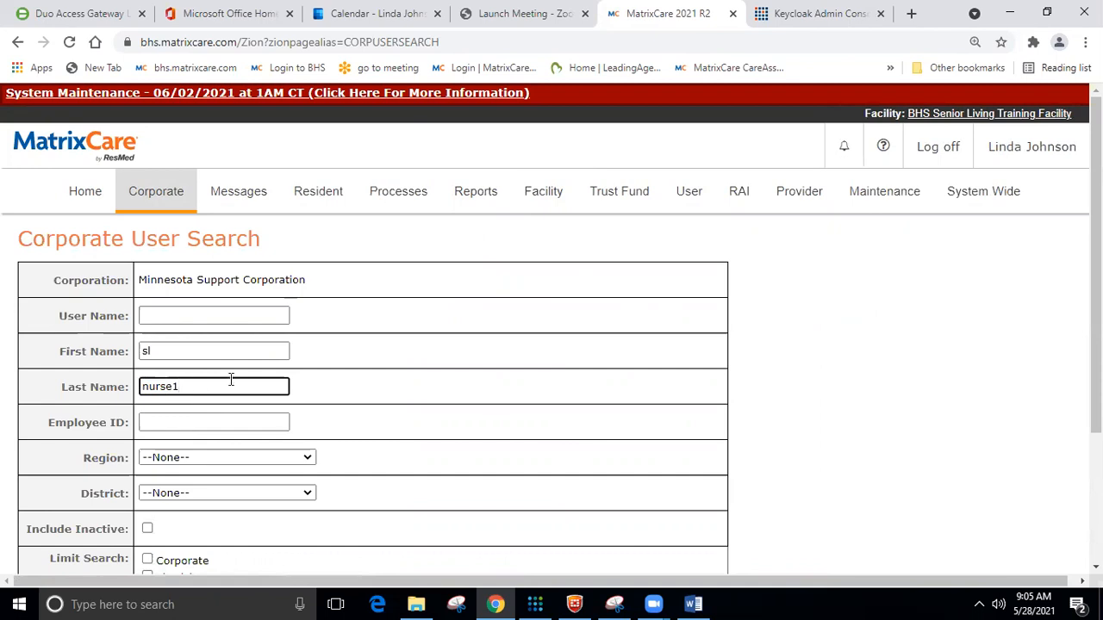
scroll(231, 380, down, 3)
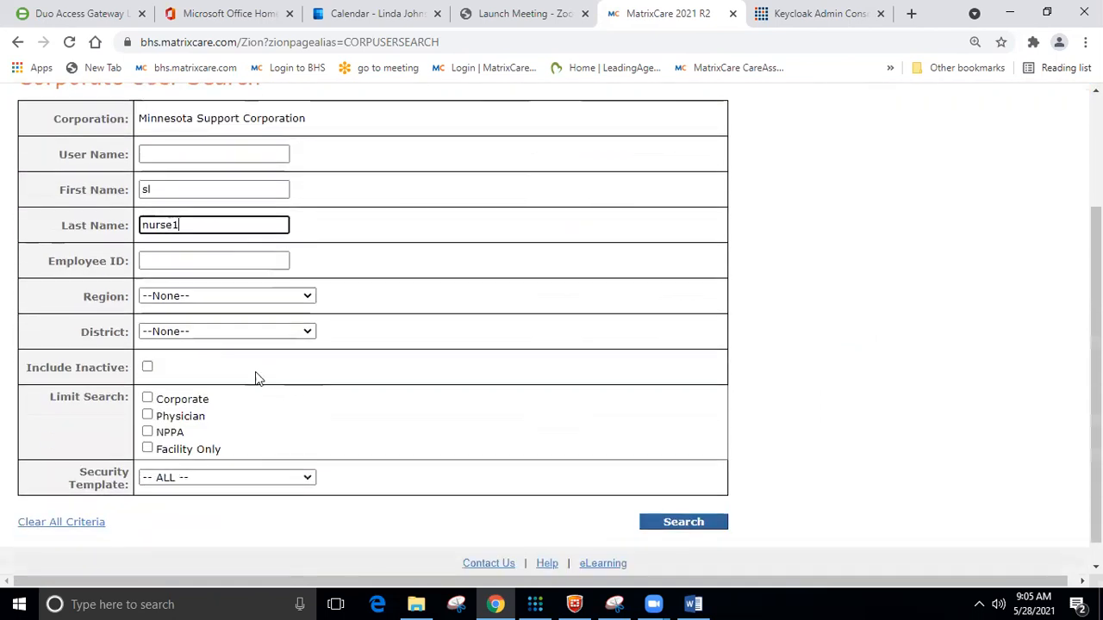
click(147, 367)
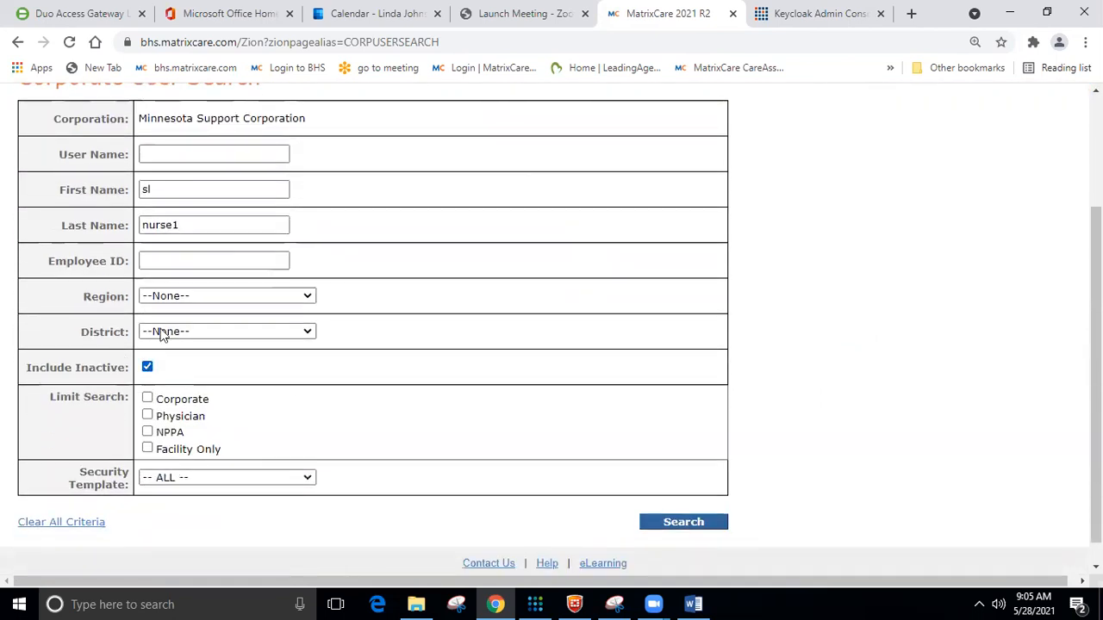
click(684, 522)
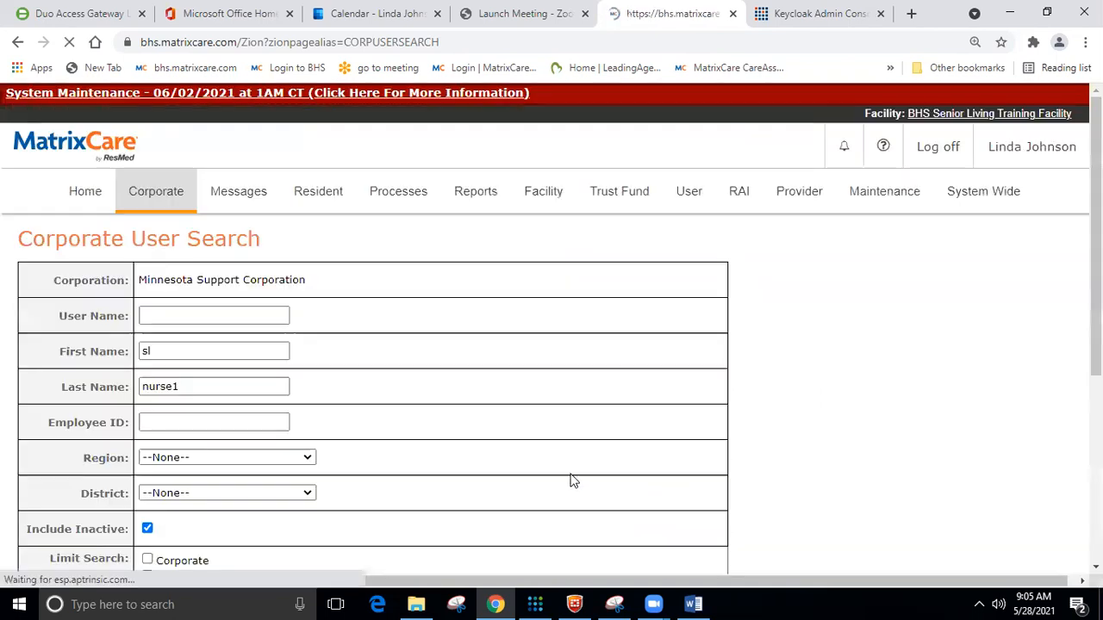
scroll(458, 446, down, 4)
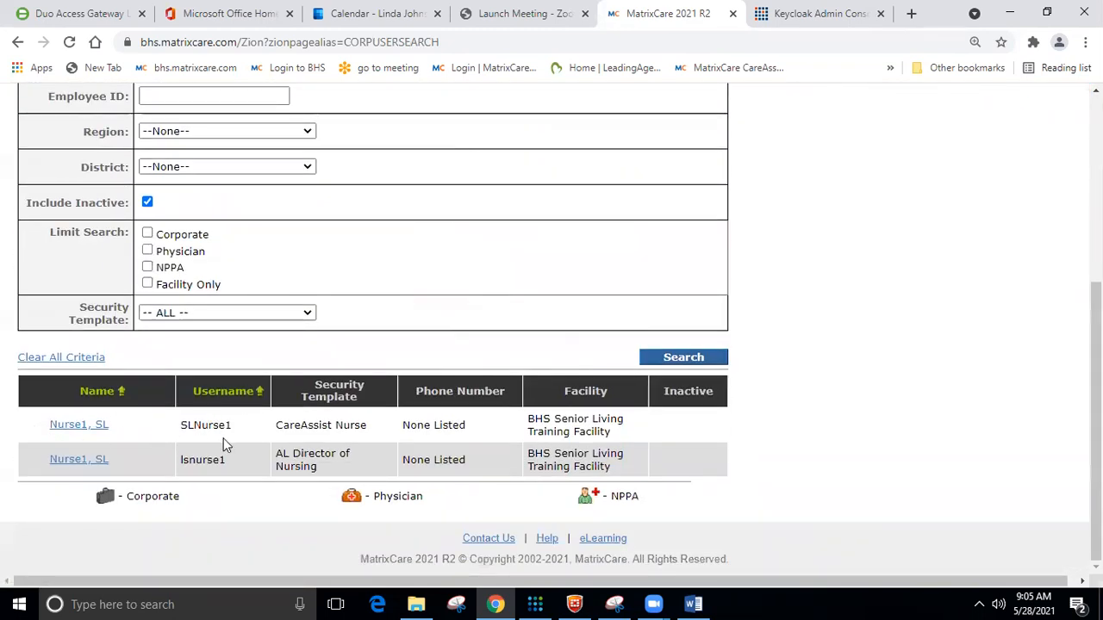
scroll(632, 418, up, 4)
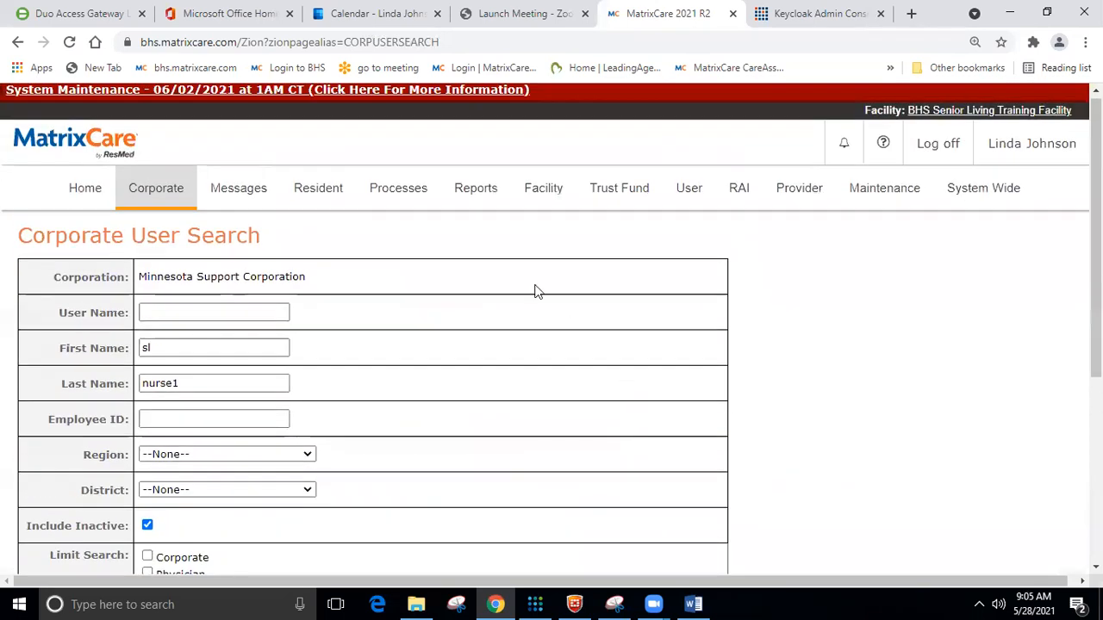
Search facility users for first name sl, last name nurse1, including inactive users.
click(539, 191)
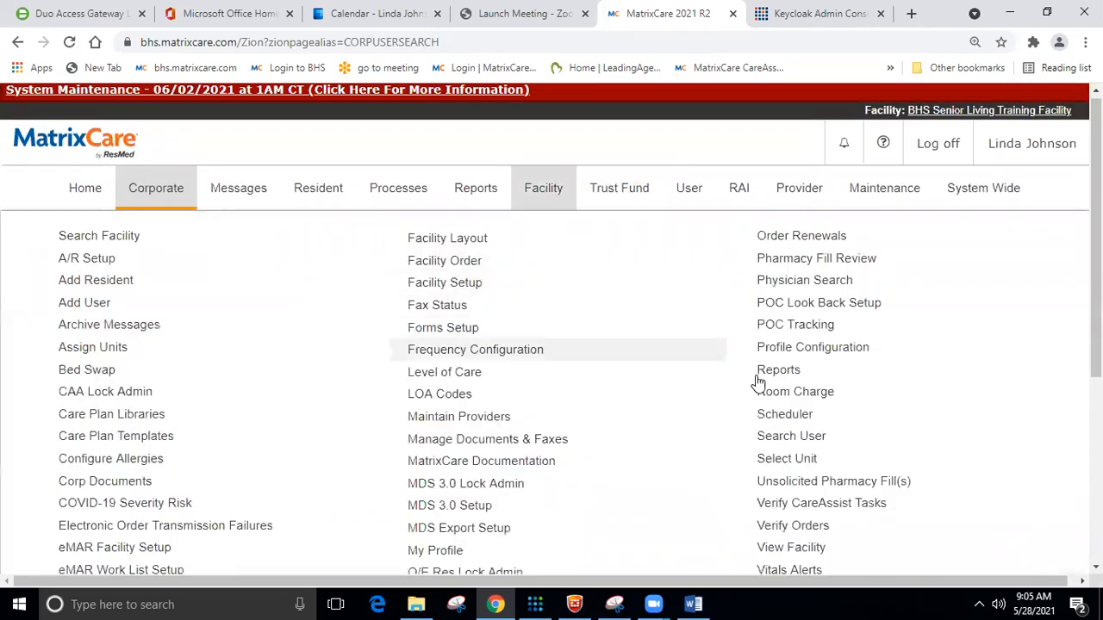
click(780, 439)
click(177, 278)
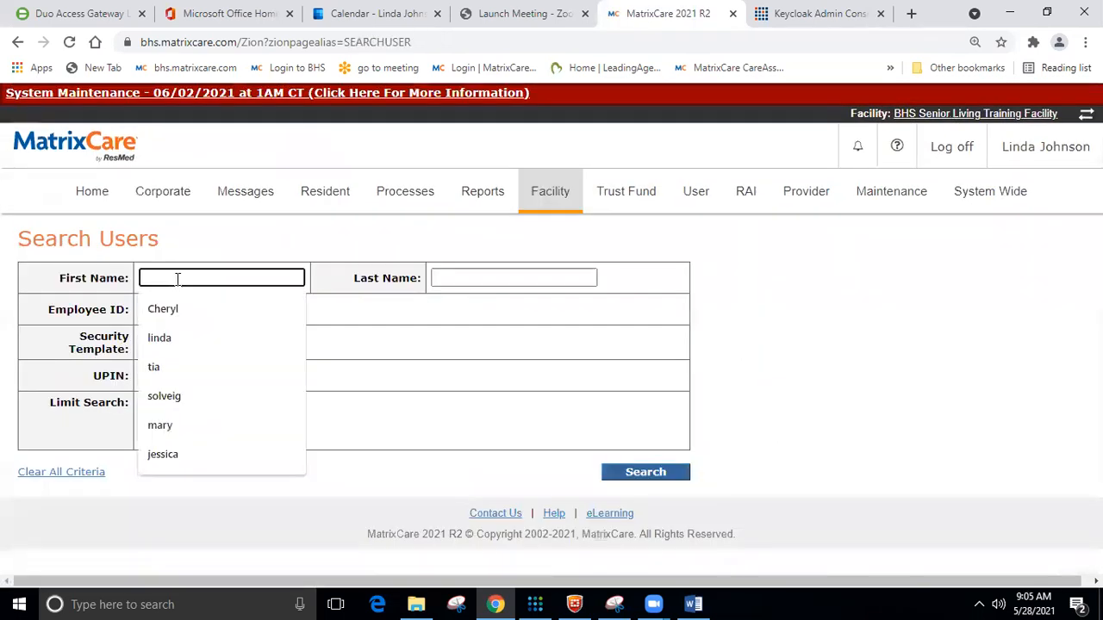
text(sl)
key(Tab)
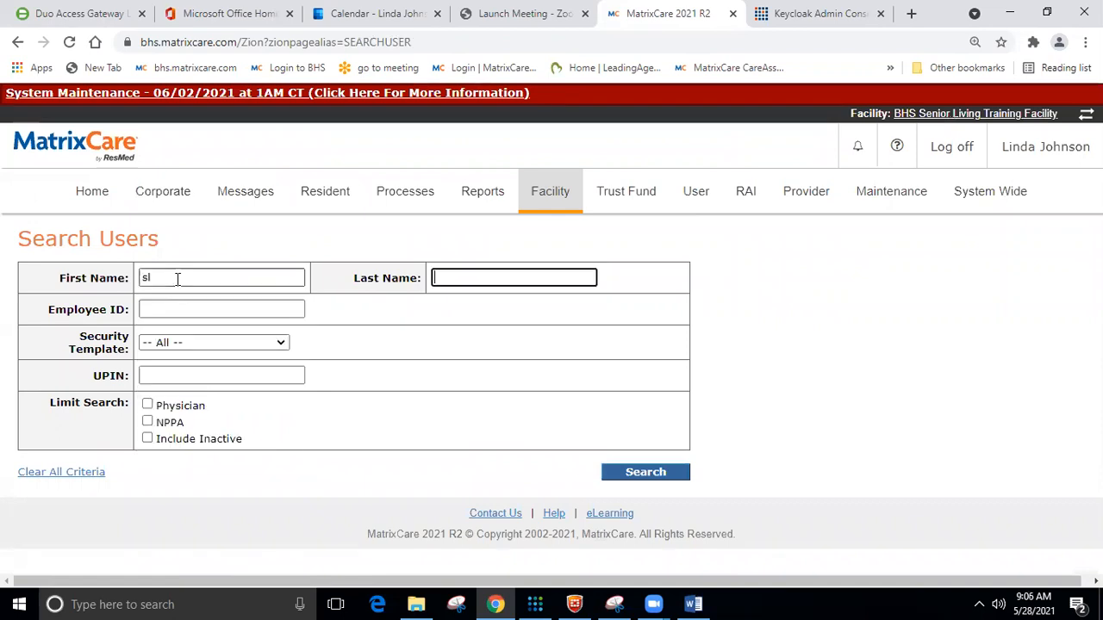
text(nurse)
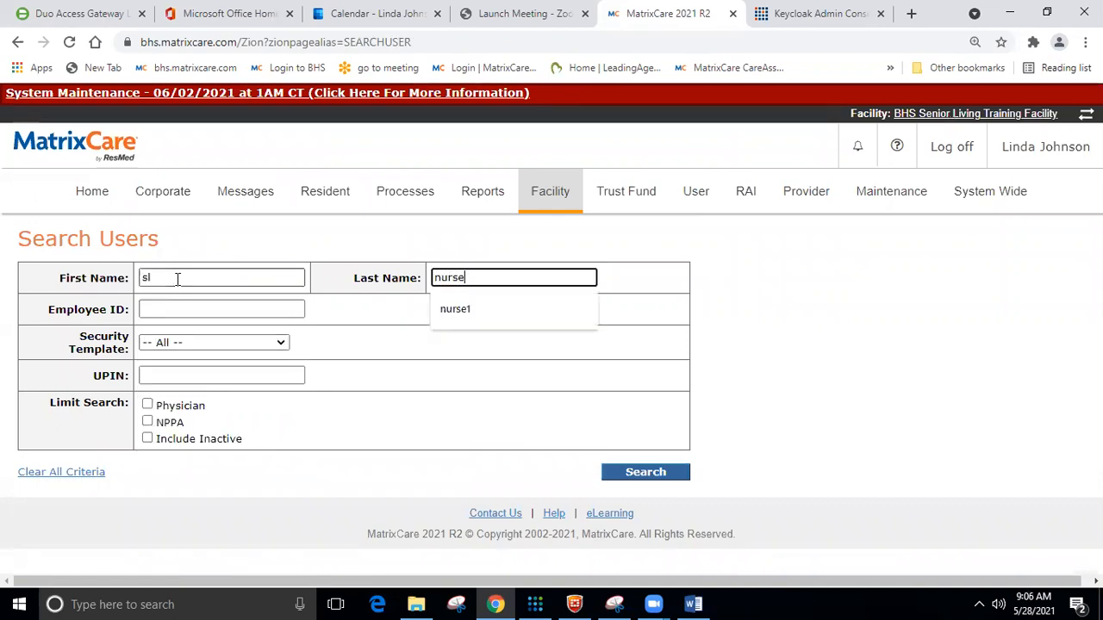
text(1)
click(148, 444)
click(148, 441)
click(622, 476)
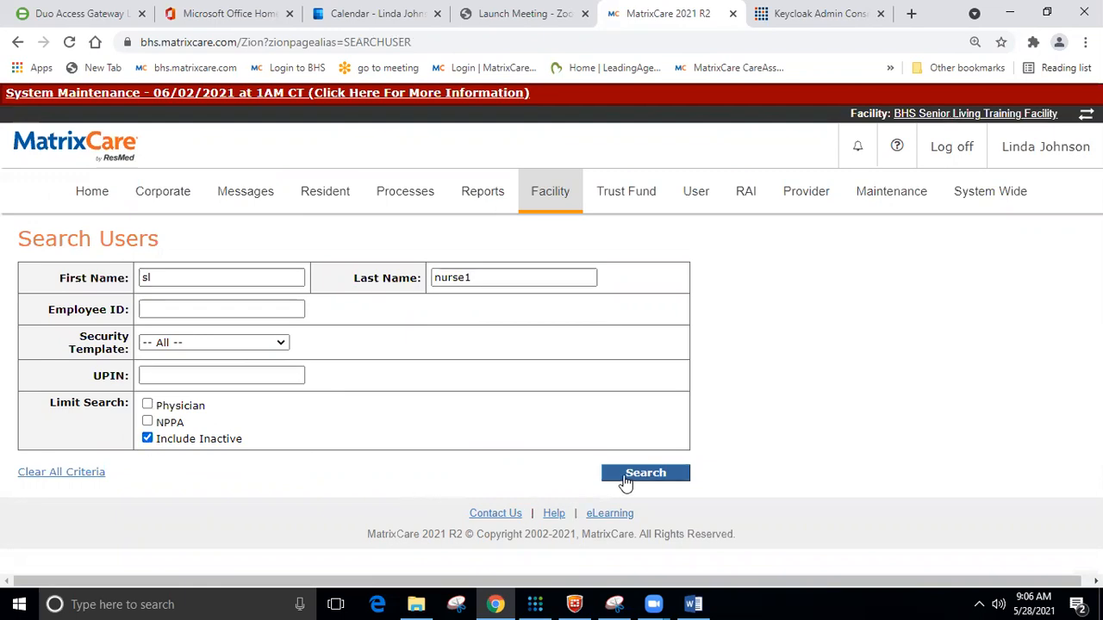
scroll(476, 404, down, 2)
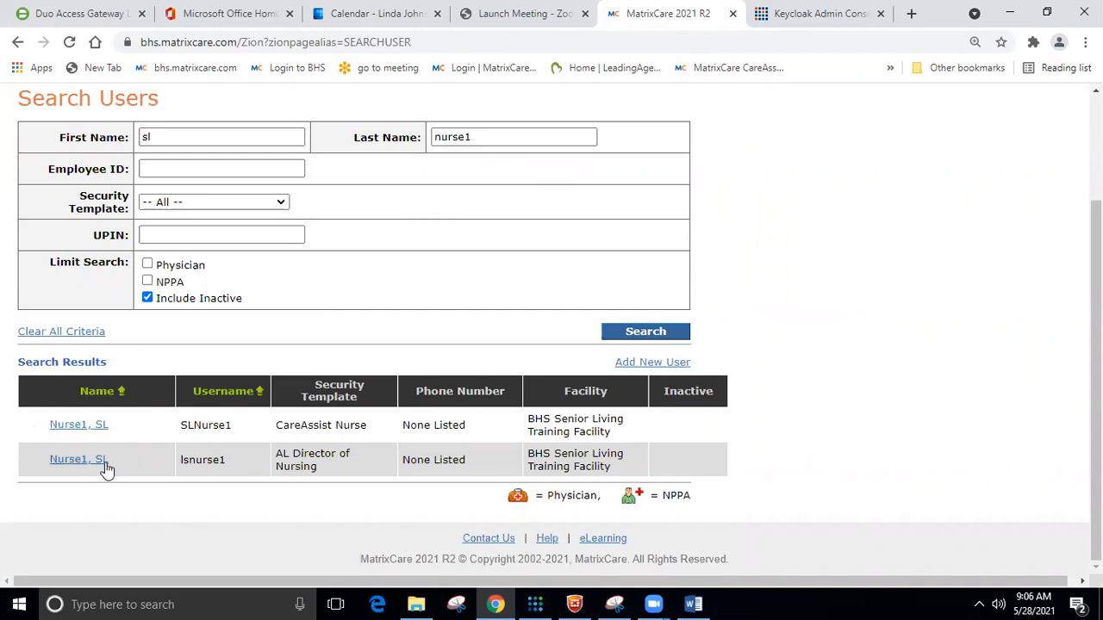
scroll(167, 443, up, 2)
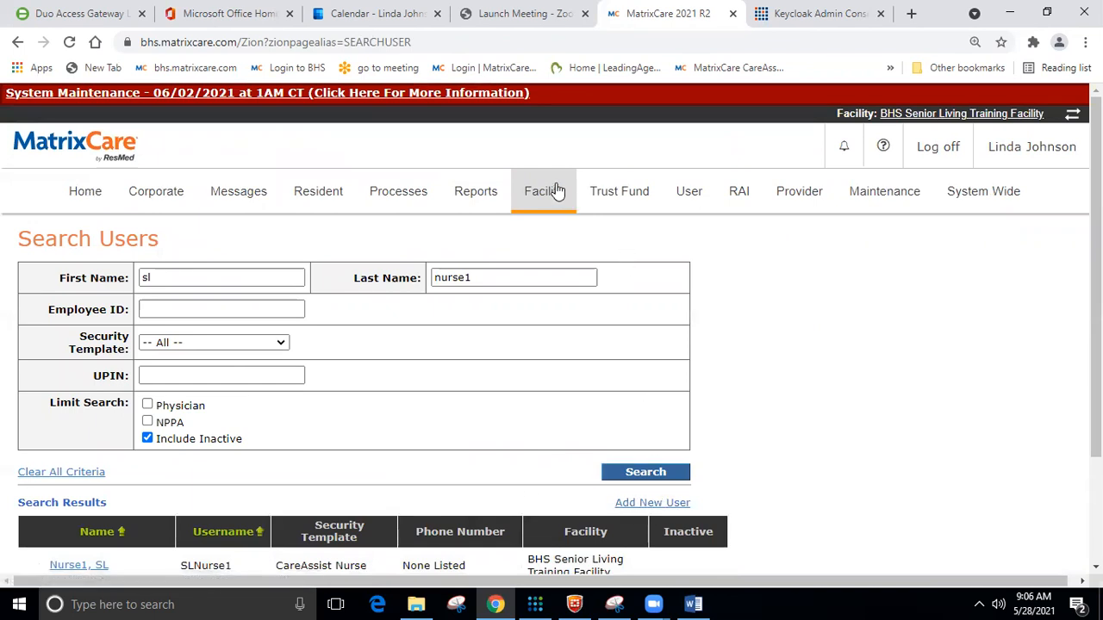
Open the Add User form from the Corporate menu.
click(167, 194)
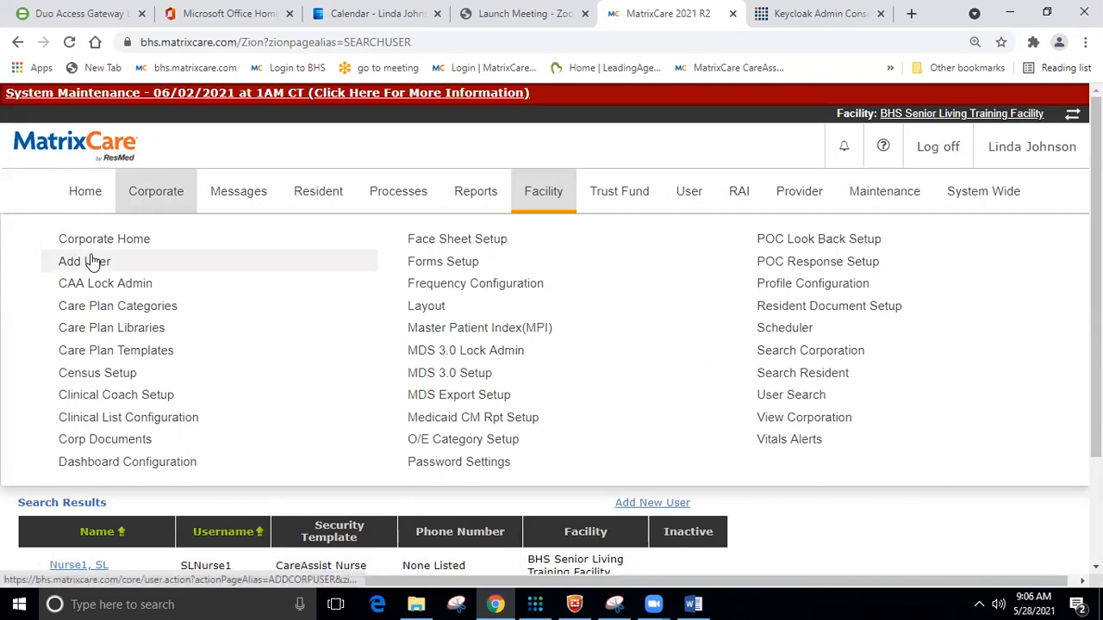
mouse_move(535, 198)
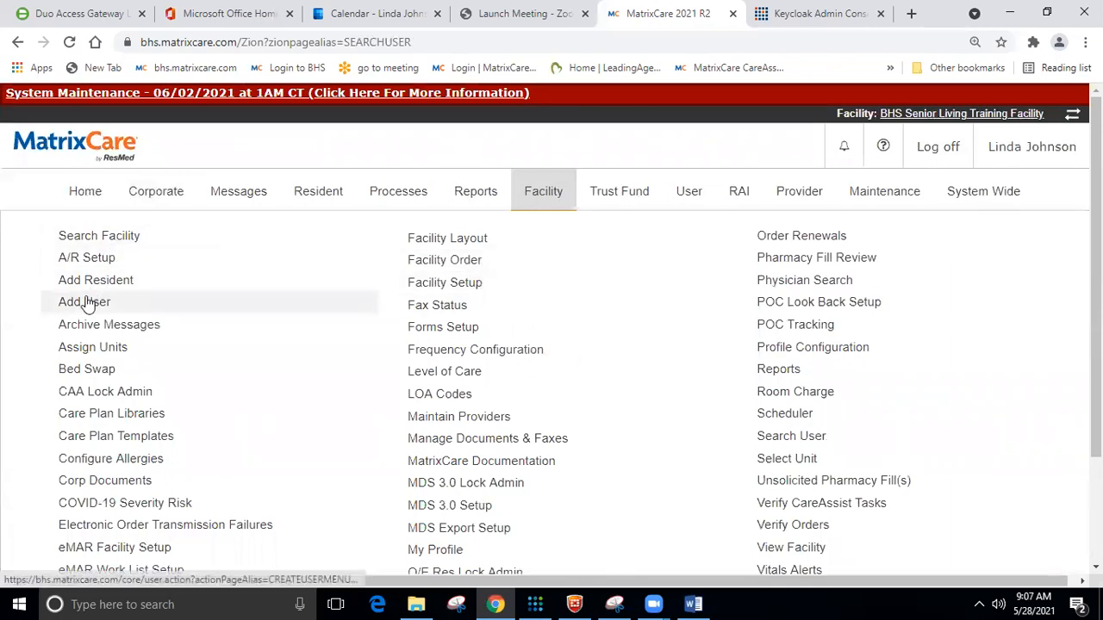
mouse_move(163, 197)
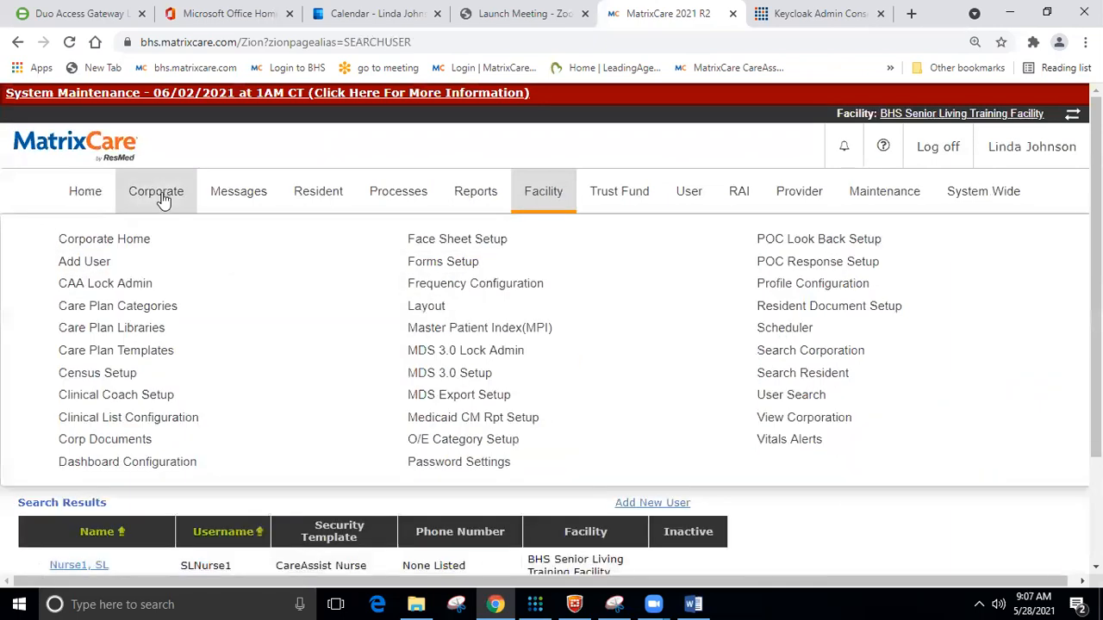
click(97, 263)
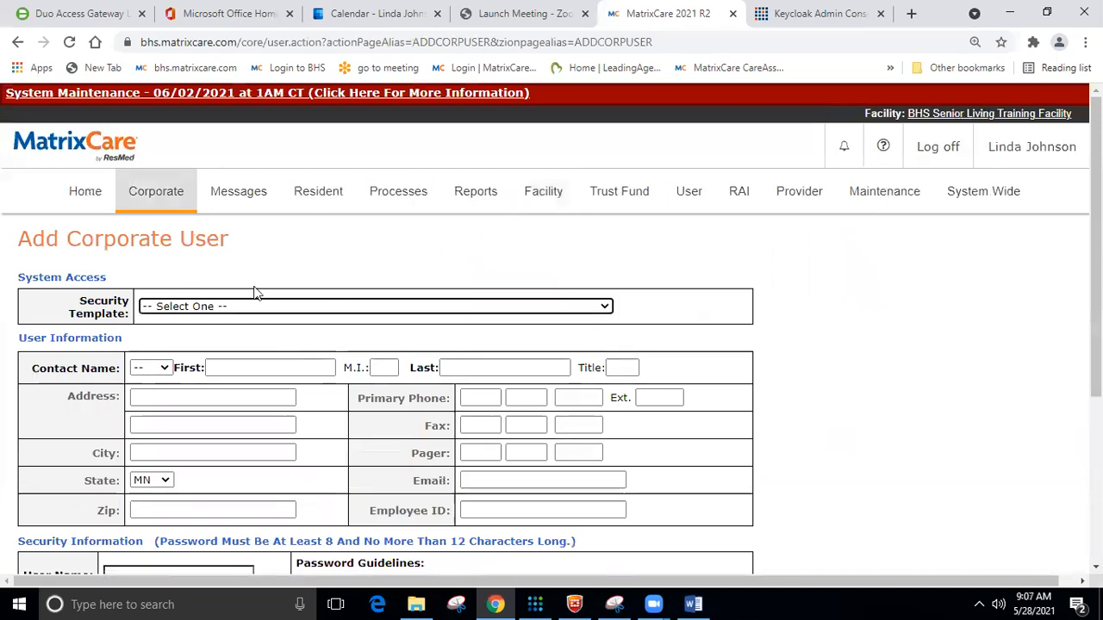
Review the corporate Add User security templates without choosing one.
click(242, 307)
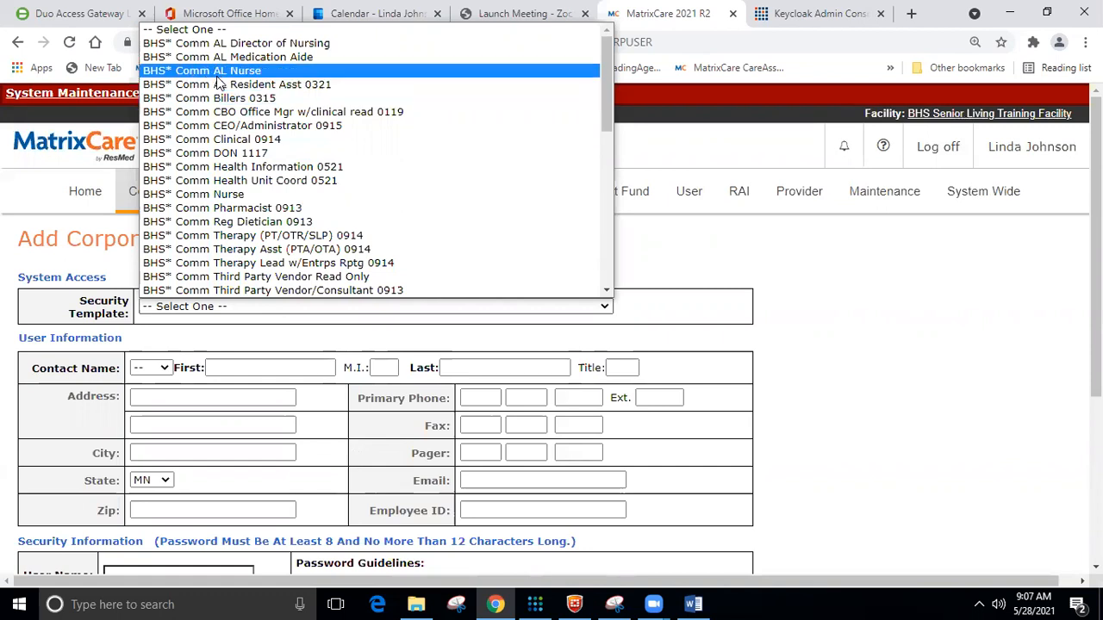
scroll(218, 84, down, 4)
scroll(218, 84, up, 4)
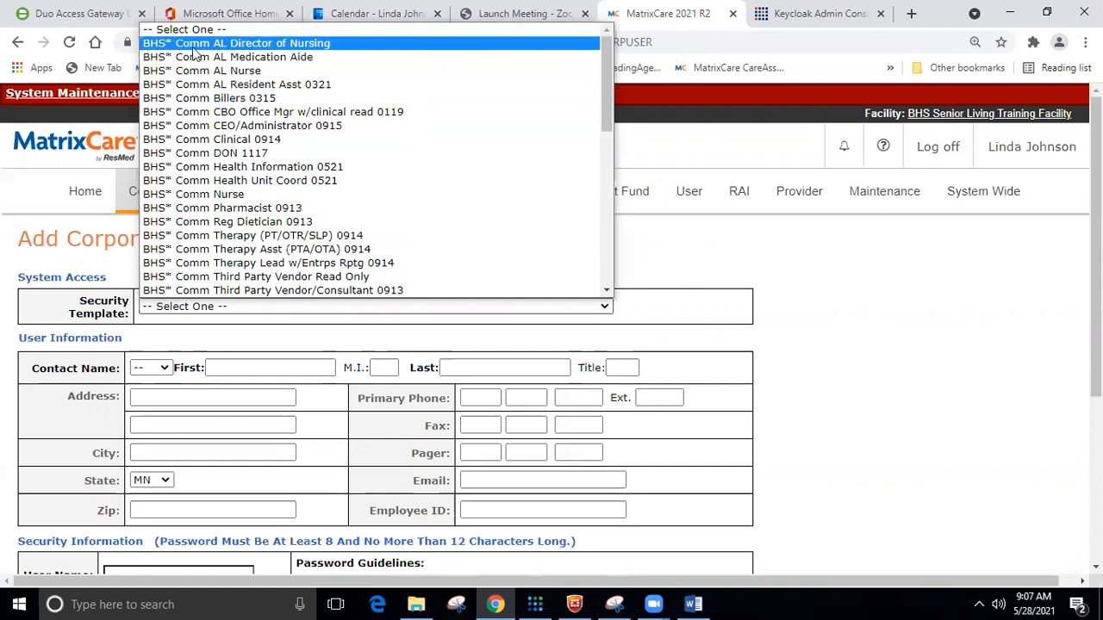
click(827, 248)
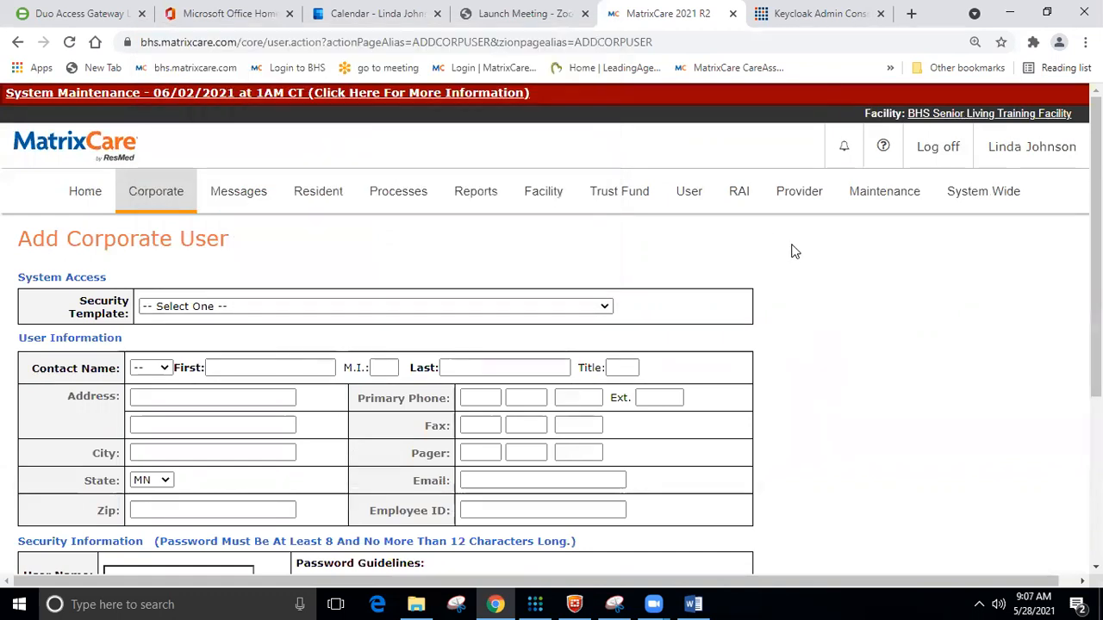
Open the facility Add User form and review its security templates without choosing one.
mouse_move(551, 205)
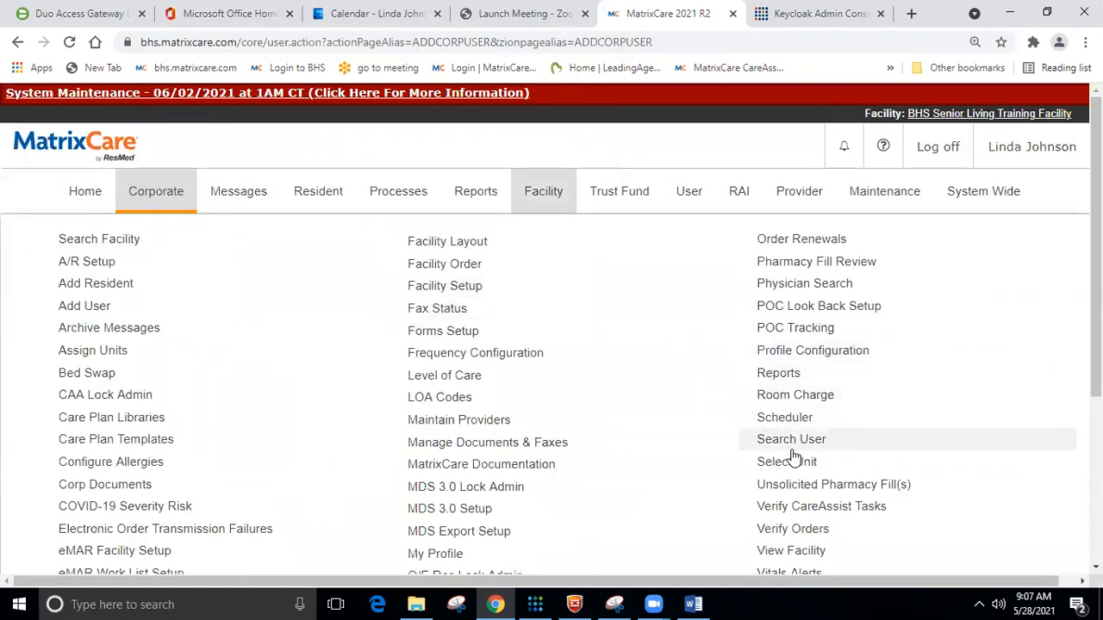
click(153, 306)
click(200, 306)
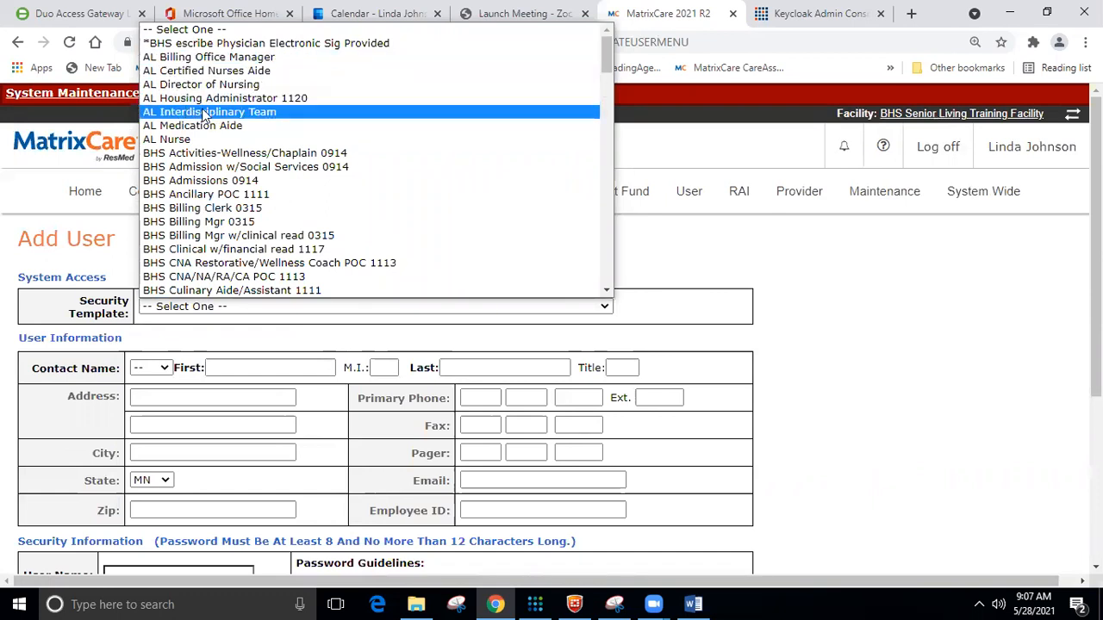
click(861, 284)
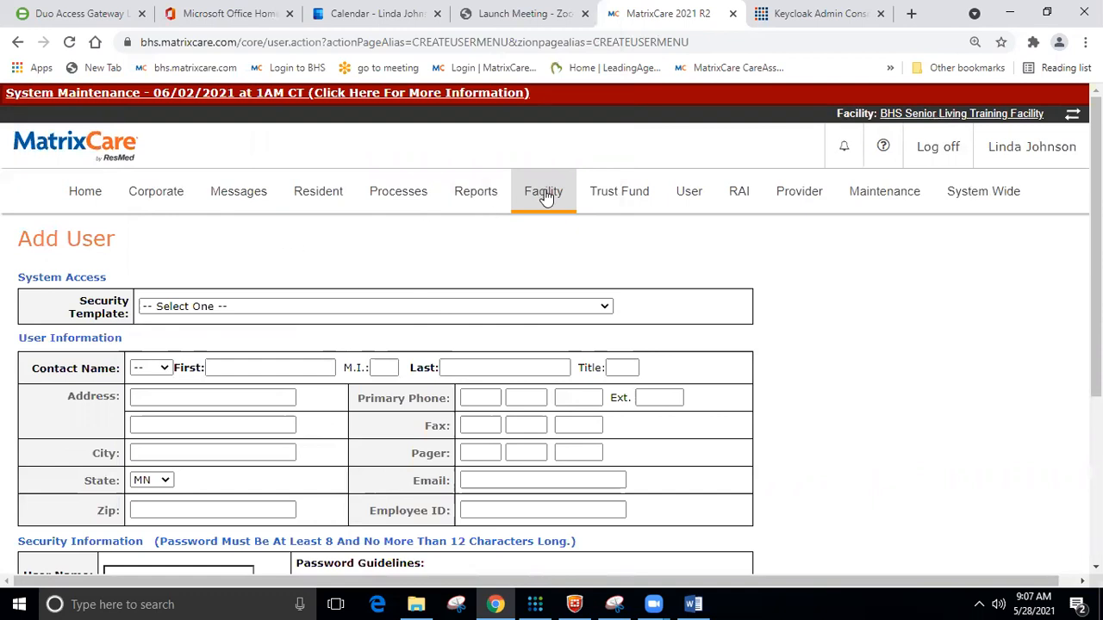
click(155, 190)
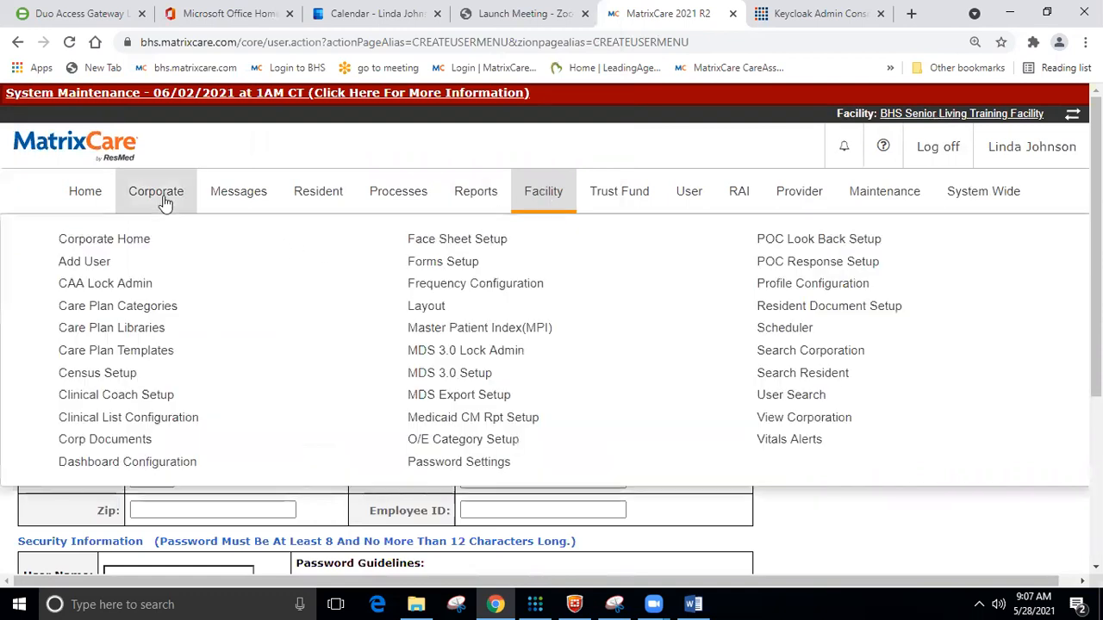
On the corporate Add User form, choose the BHS* Comm AL Nurse security template.
click(194, 269)
scroll(279, 230, down, 2)
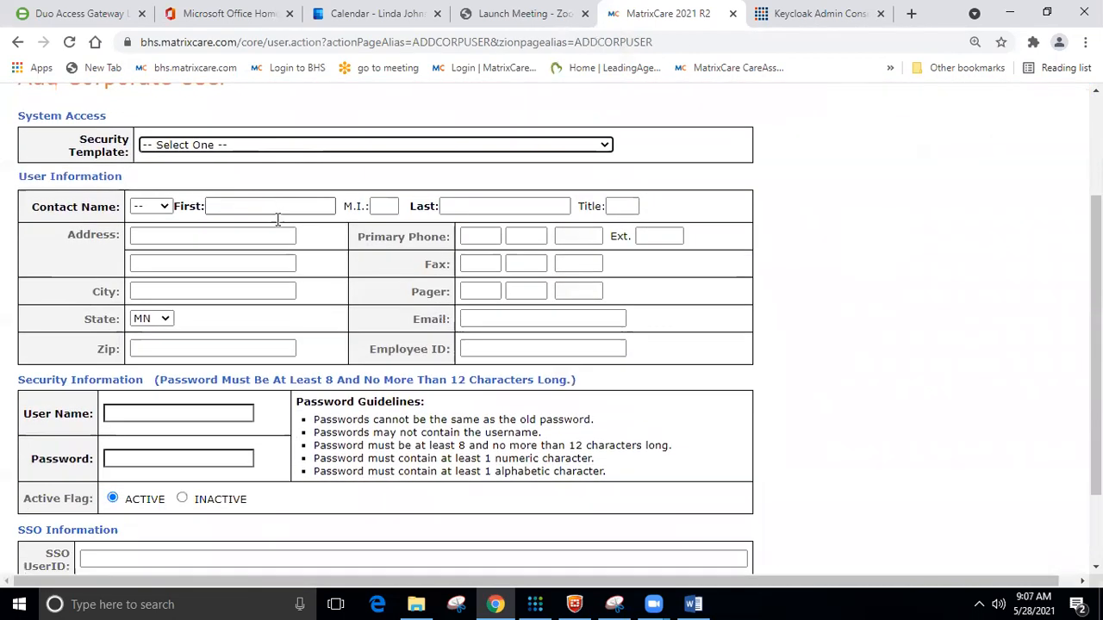
click(294, 144)
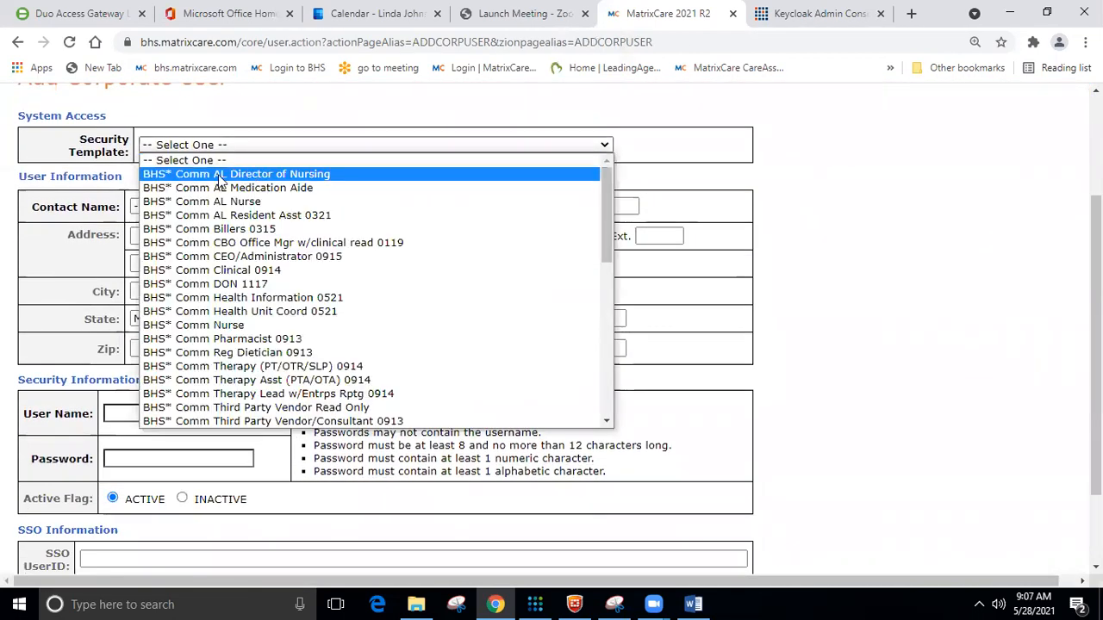
click(190, 203)
Enter the new user's first and last name and set the title to RN.
click(267, 207)
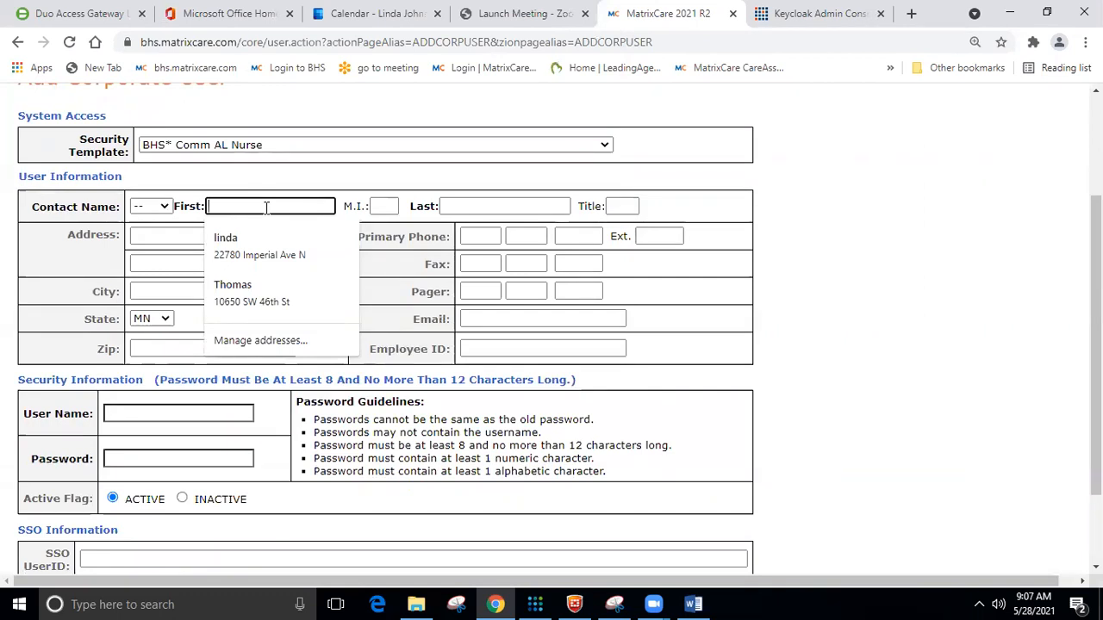
text(P)
key(BackSpace)
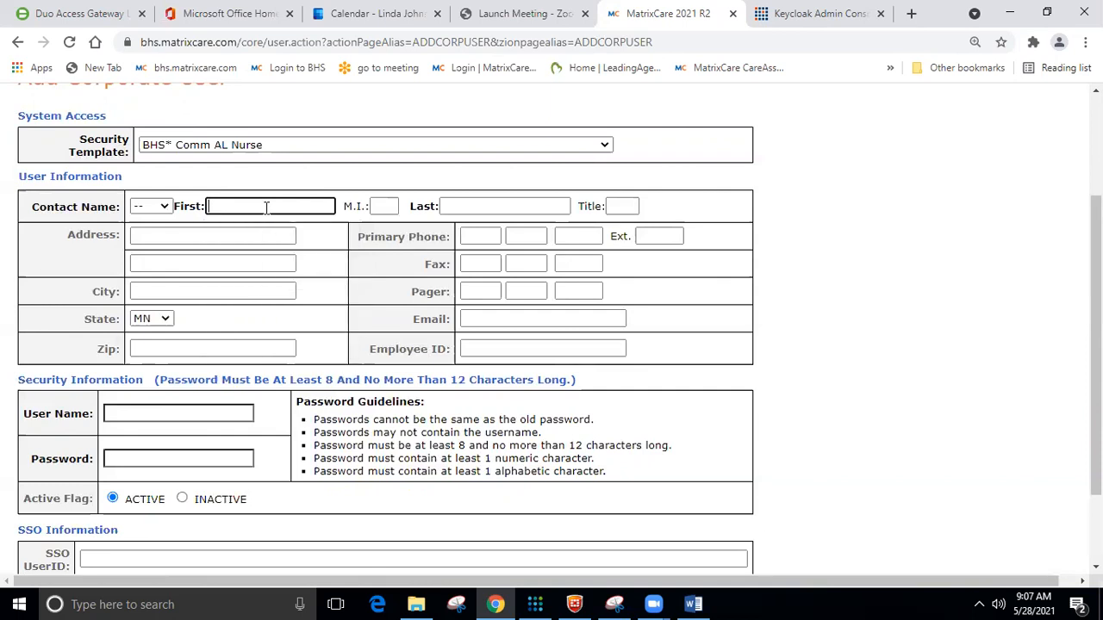
text(Training)
key(Tab)
key(Tab)
text(Nurse)
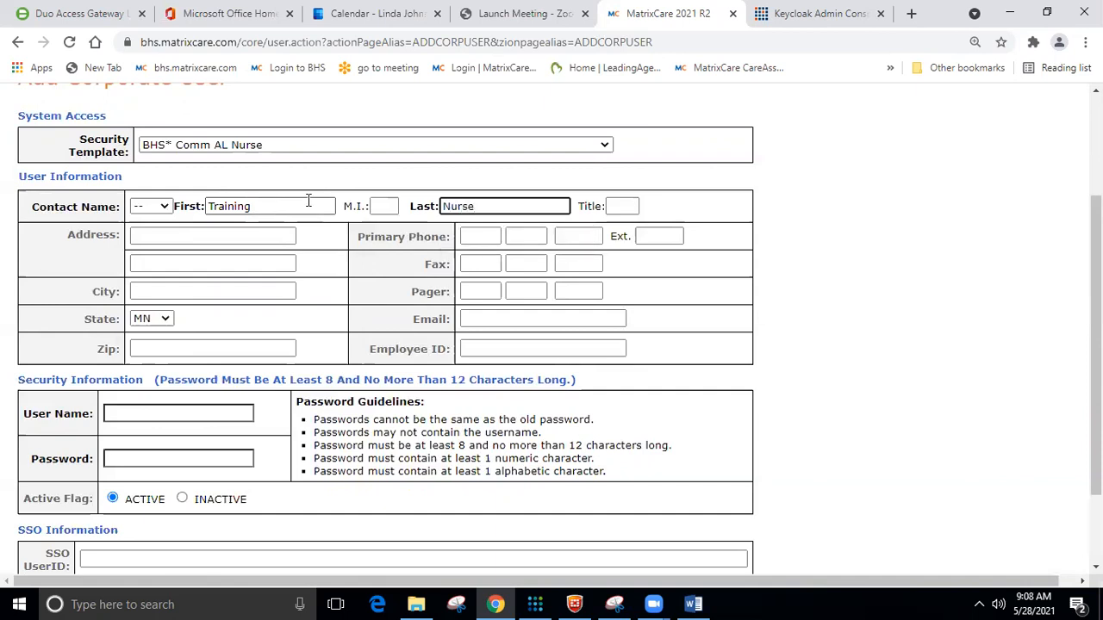
click(632, 206)
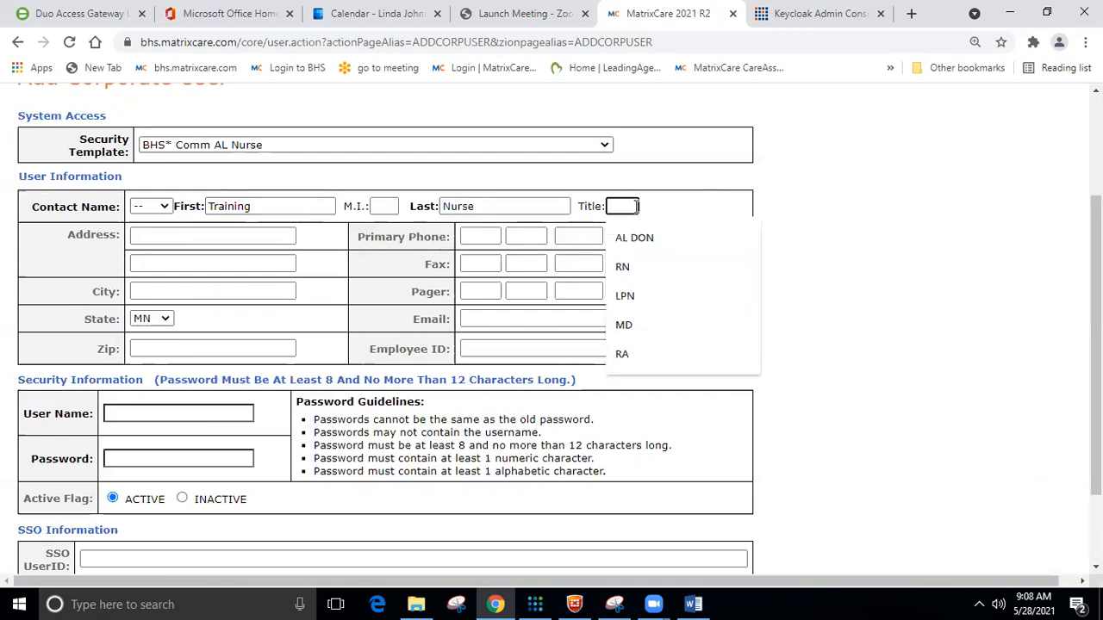
click(664, 274)
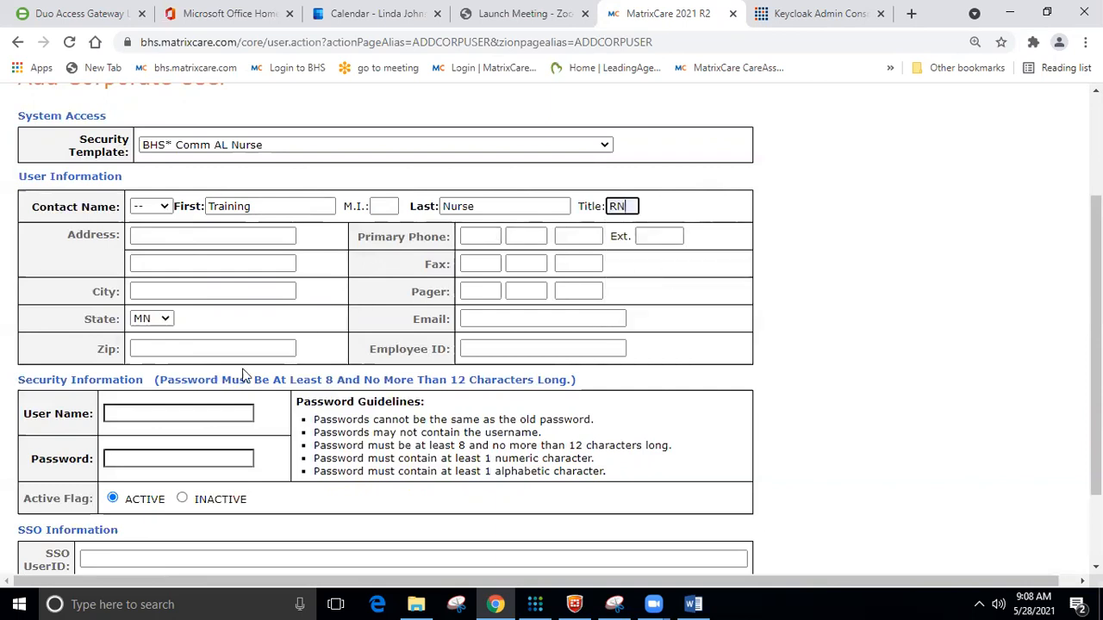
Enter the user name and autofill the saved password.
click(129, 412)
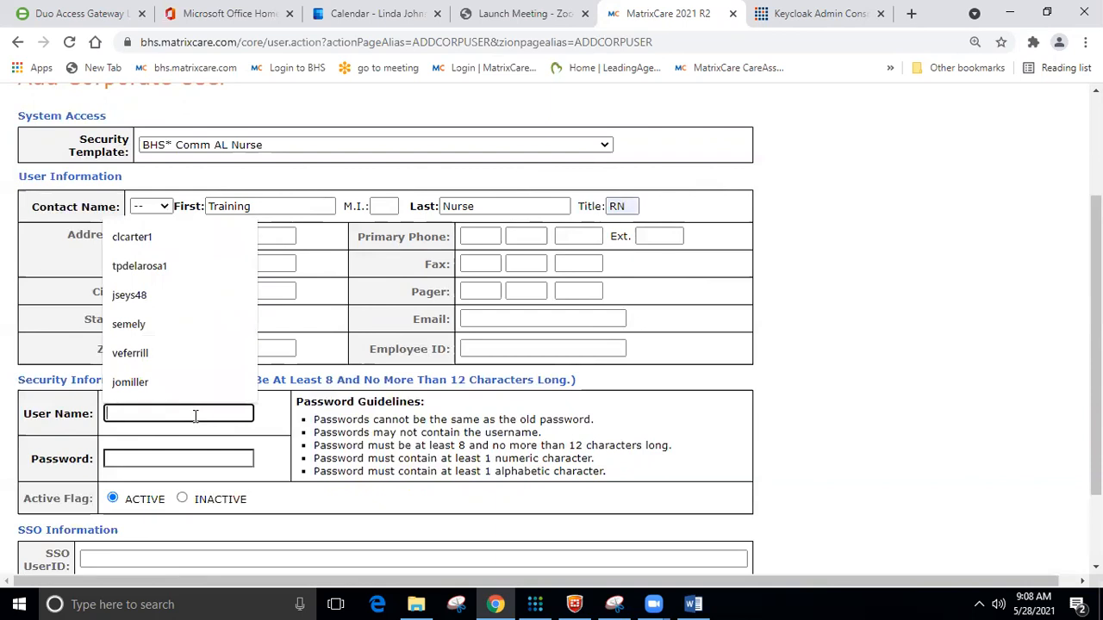
text(tr)
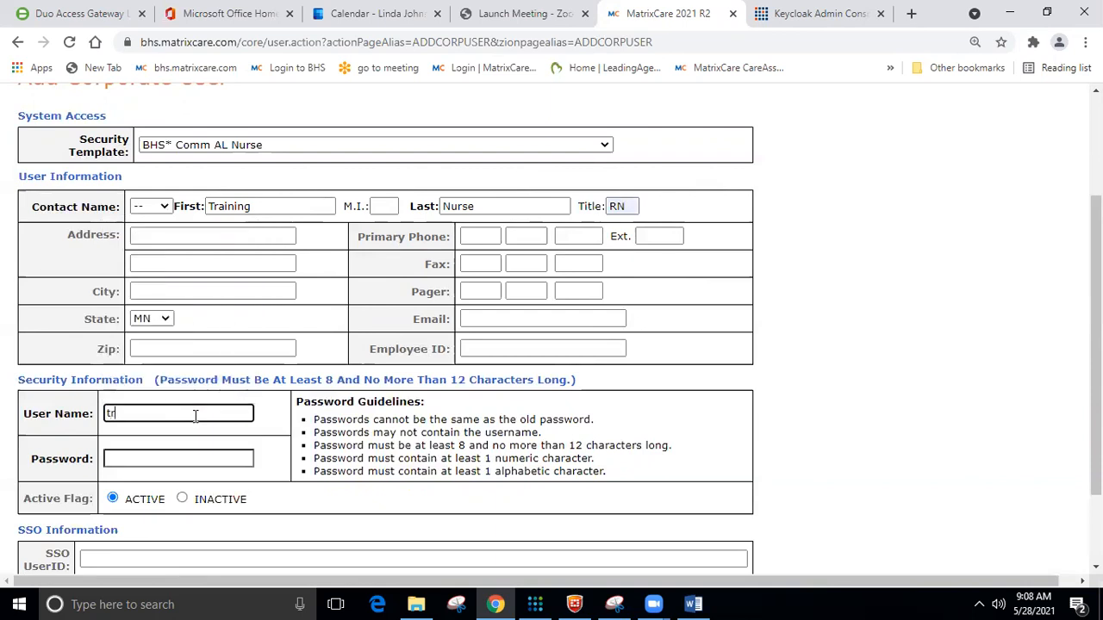
text(nurse)
key(Tab)
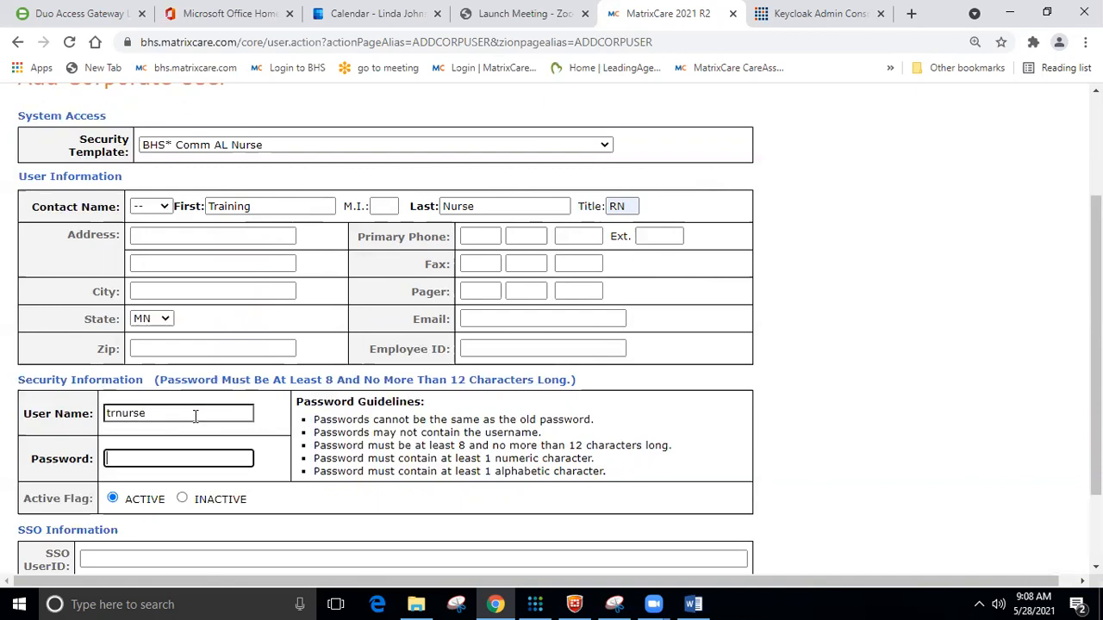
click(196, 416)
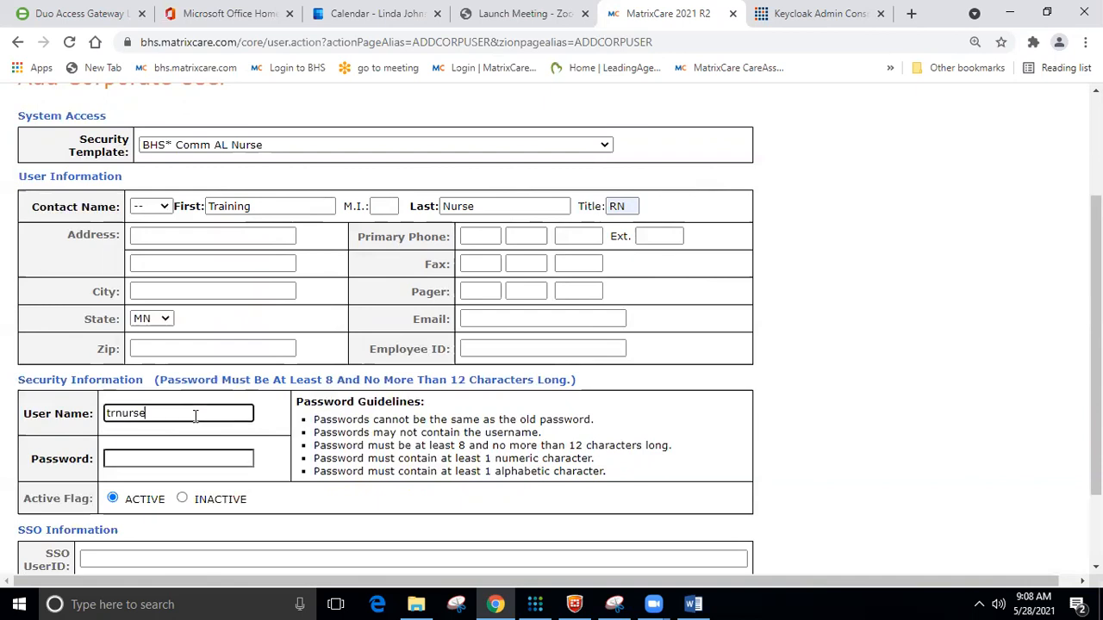
click(172, 459)
scroll(216, 430, up, 2)
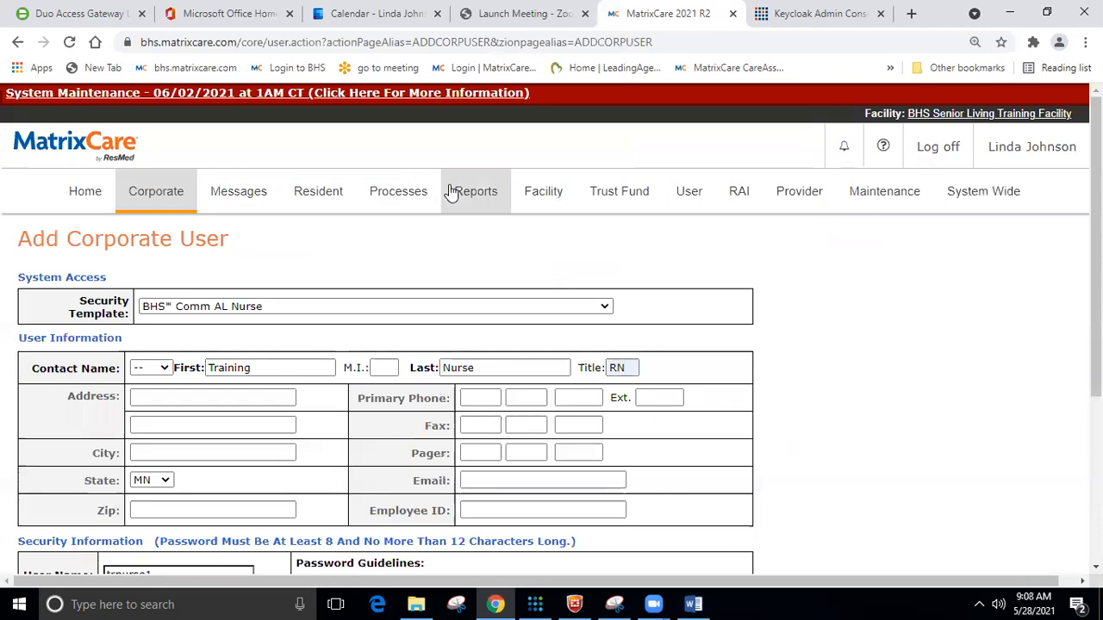
scroll(389, 271, down, 3)
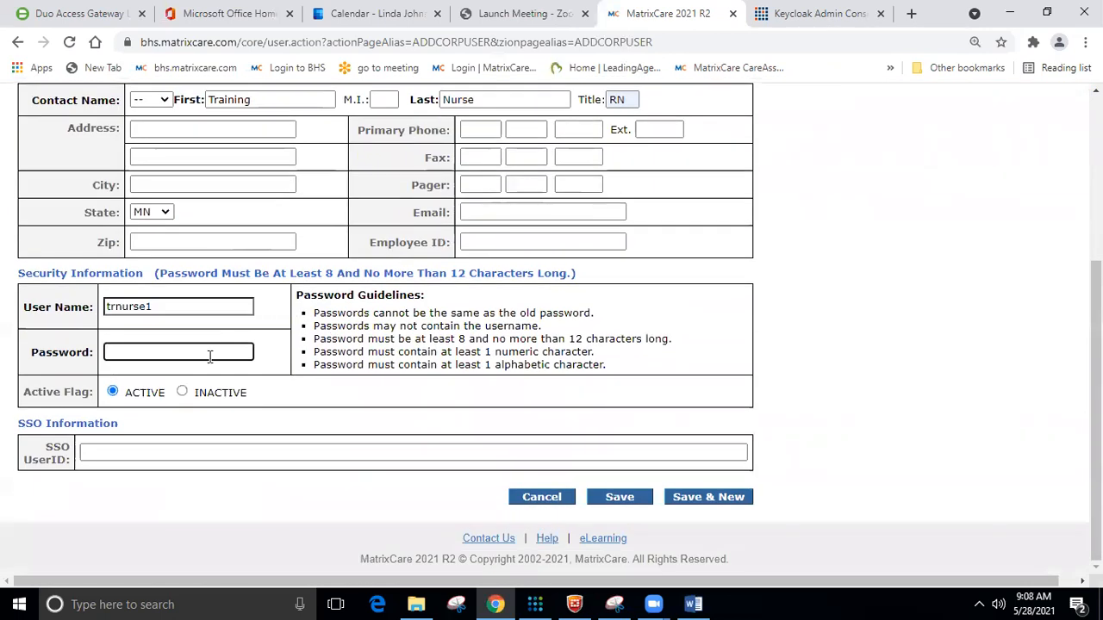
text(p)
click(190, 385)
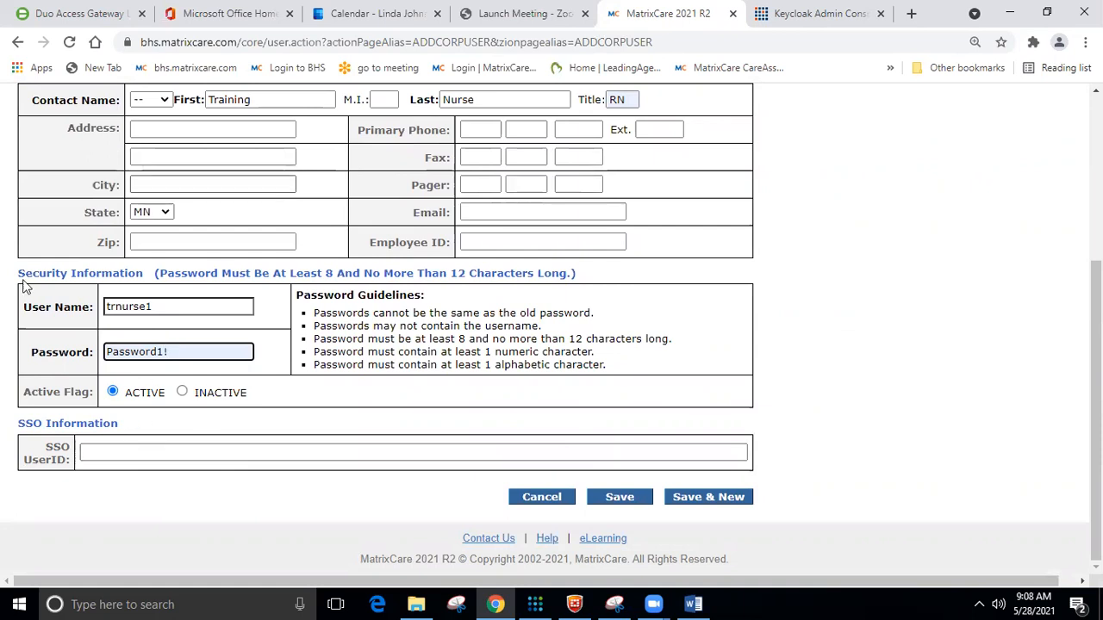
scroll(222, 389, up, 2)
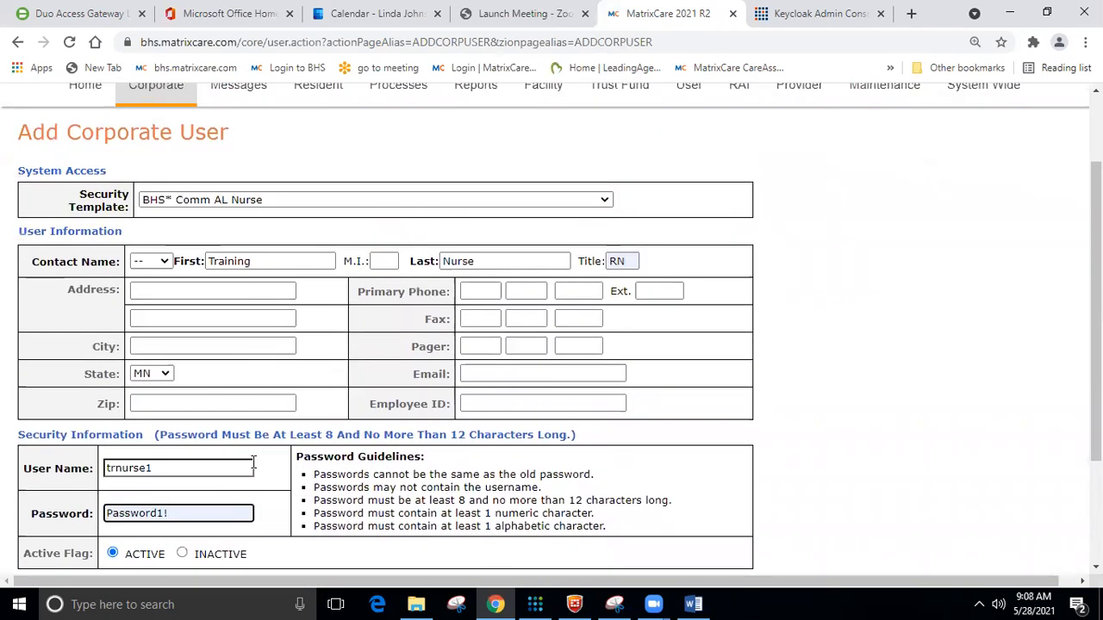
Switch to the Keycloak Admin Console, check the Word URL list, and return to its home page.
click(800, 12)
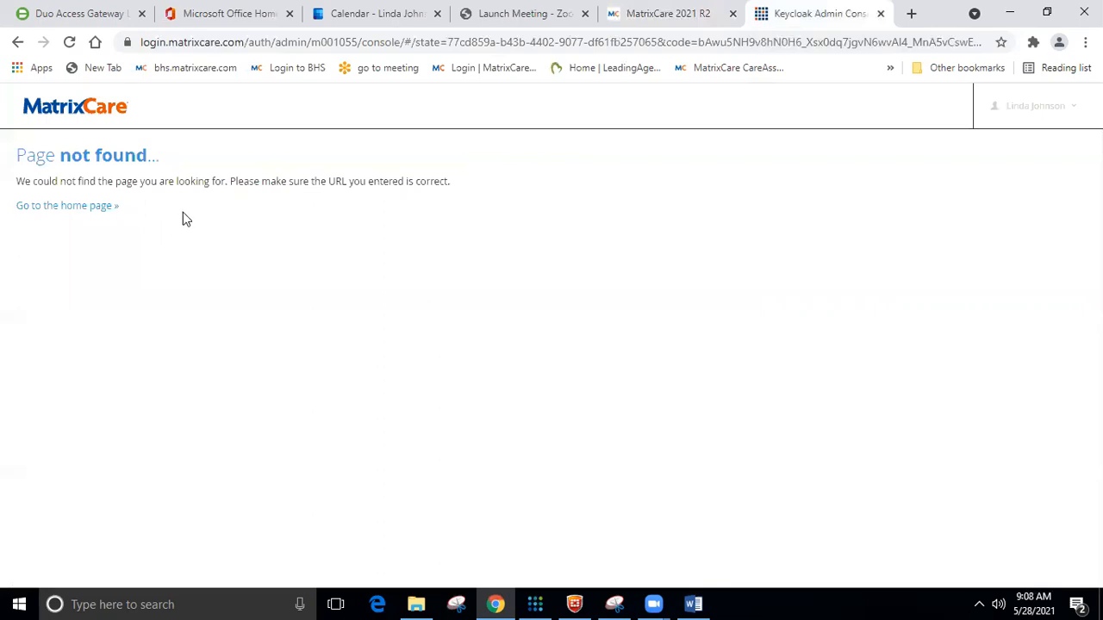
click(694, 603)
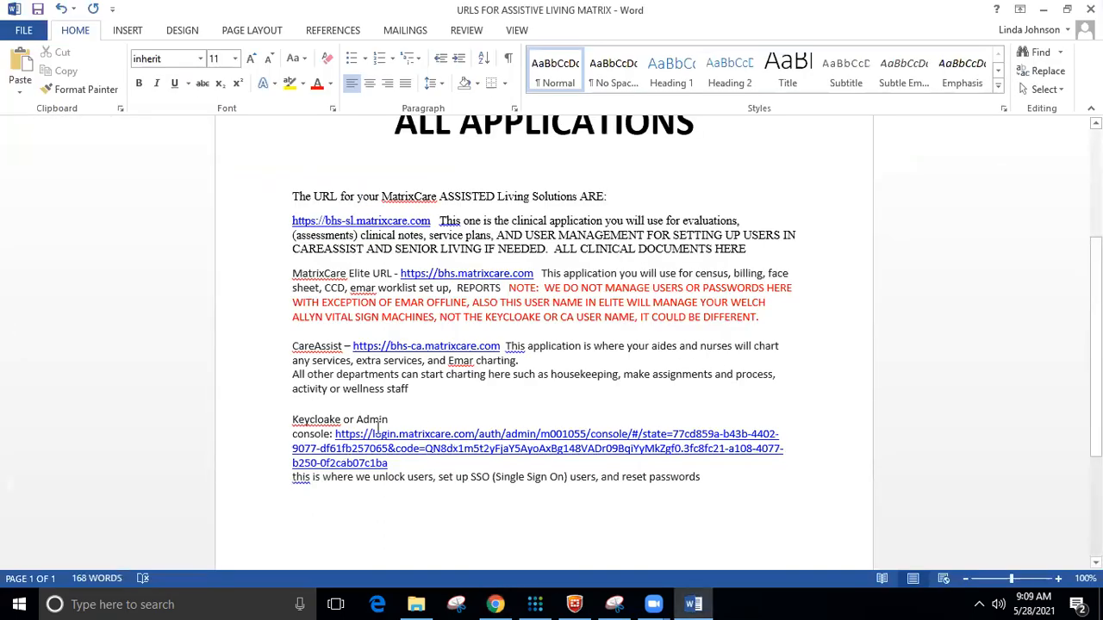
click(654, 603)
click(694, 603)
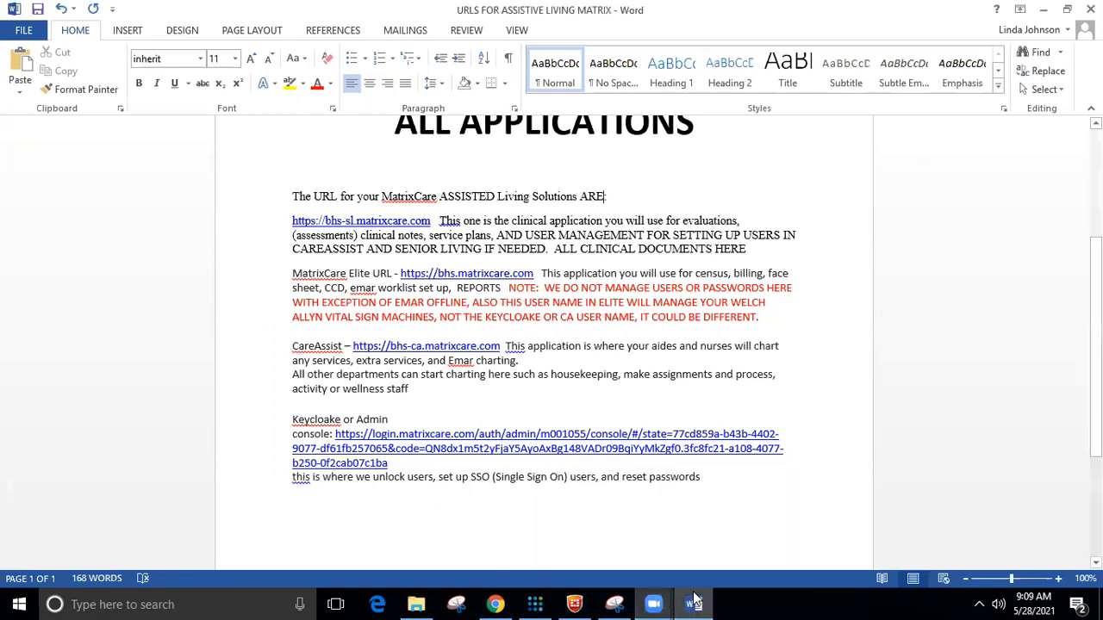
click(495, 604)
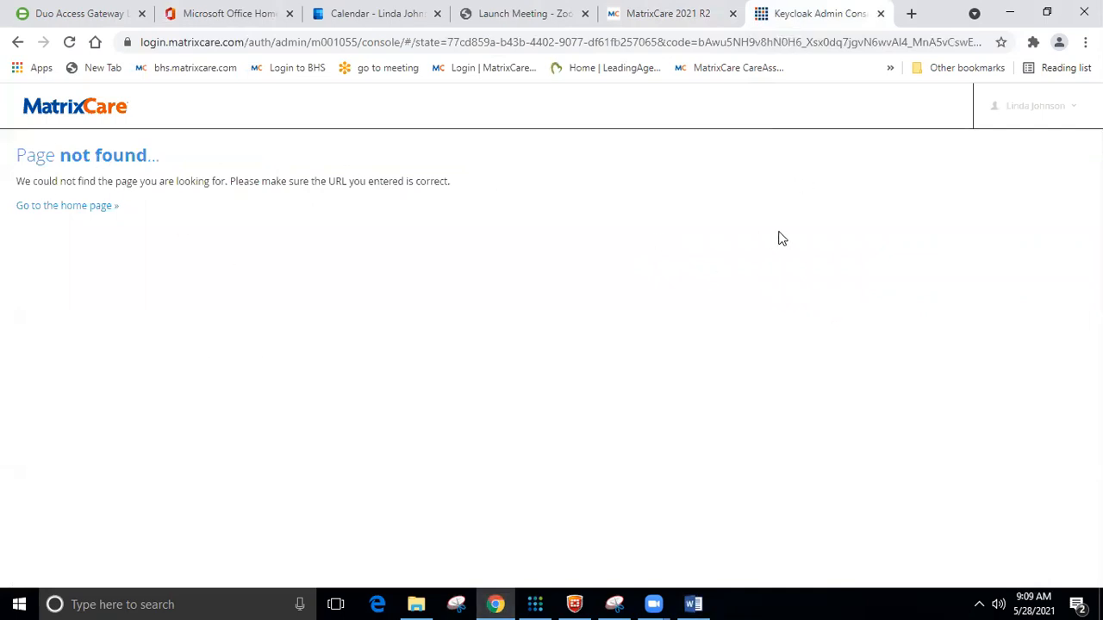
click(69, 211)
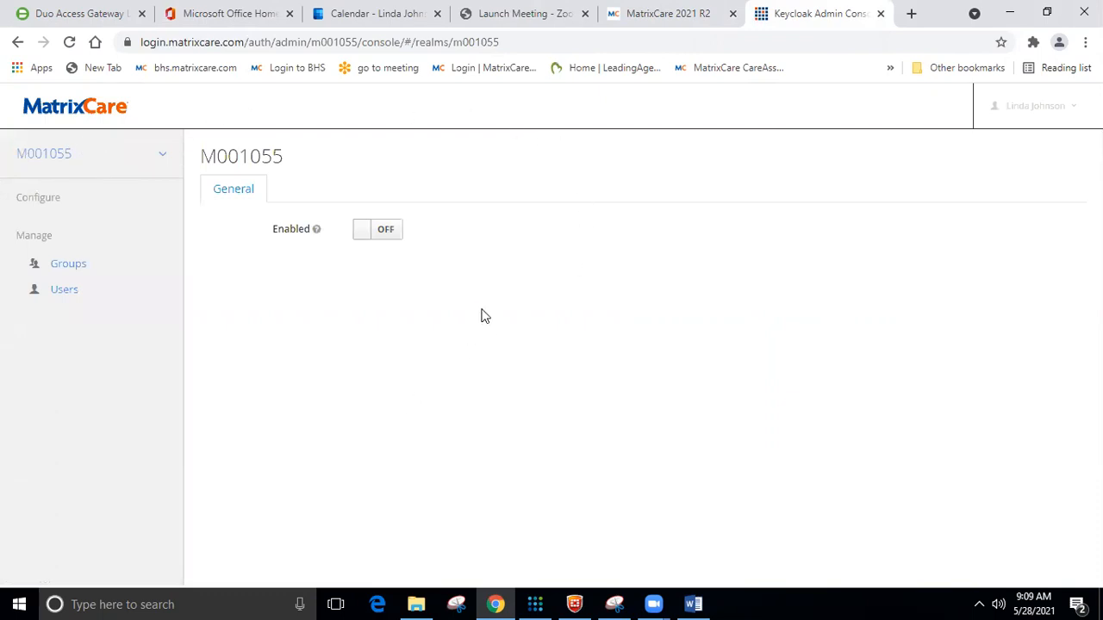
Open the M001055 realm's Users page and unlock temporarily locked users.
click(68, 296)
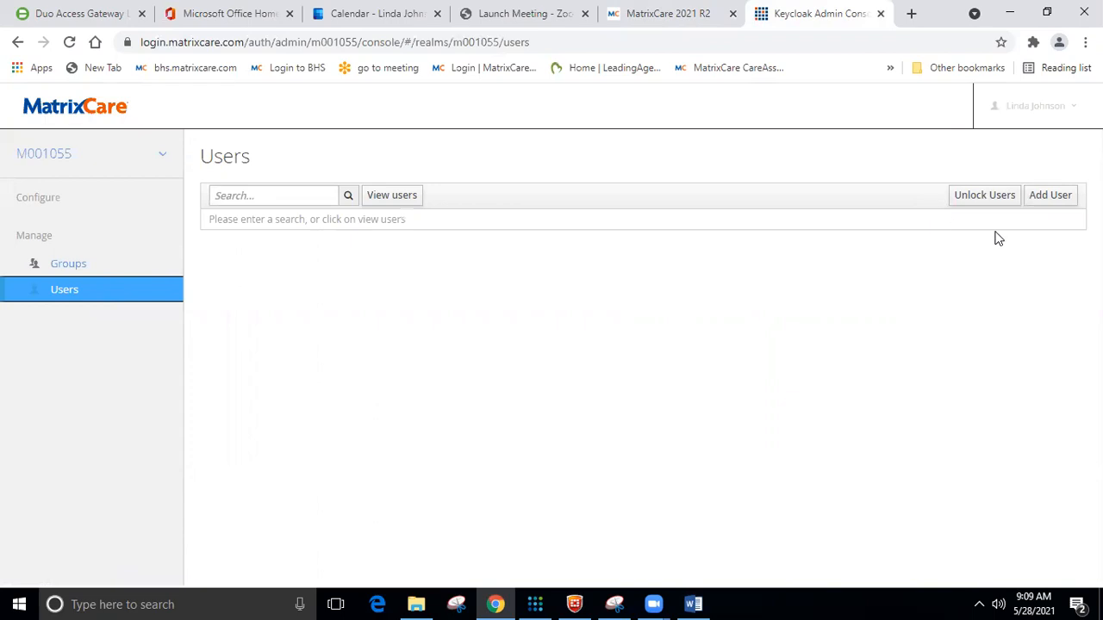
click(982, 197)
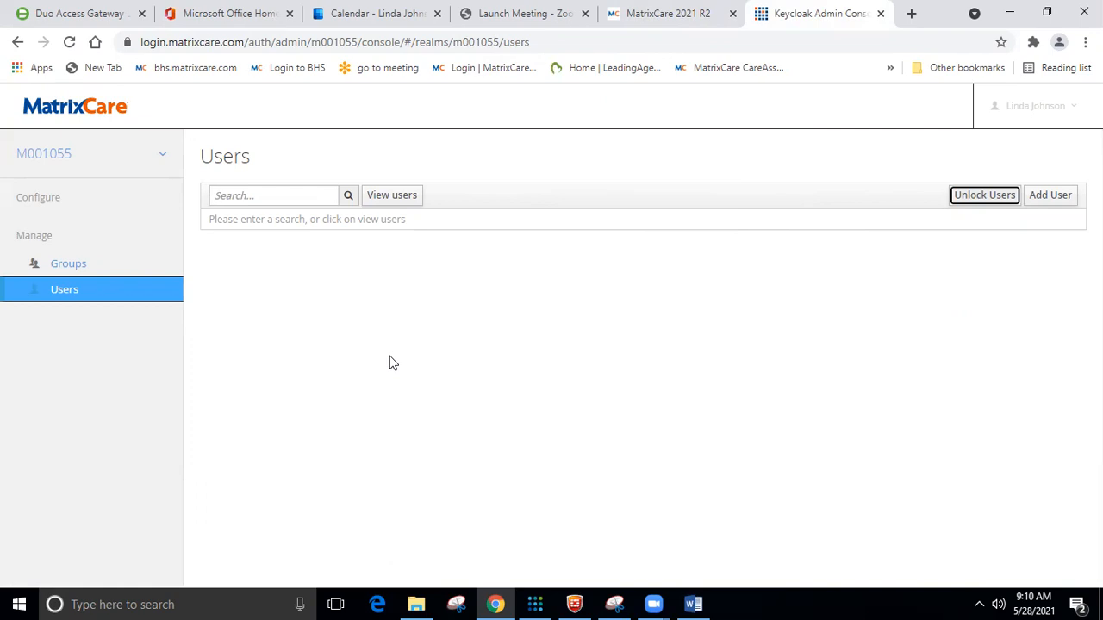
click(242, 196)
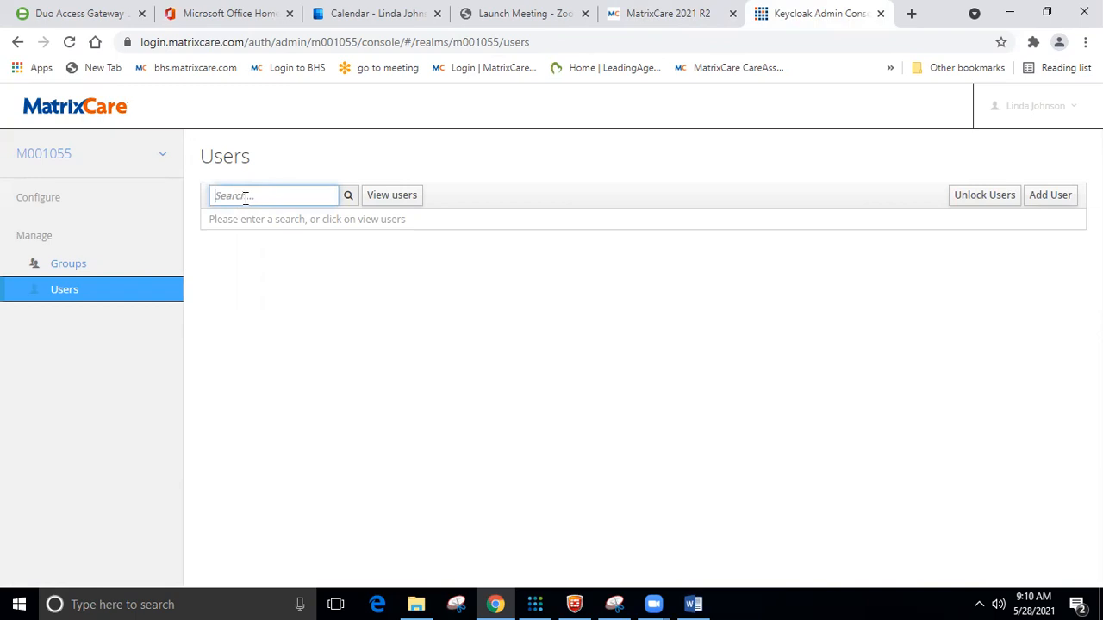
Search Keycloak users for the account by name and open its Details page.
text(cinamon)
click(348, 196)
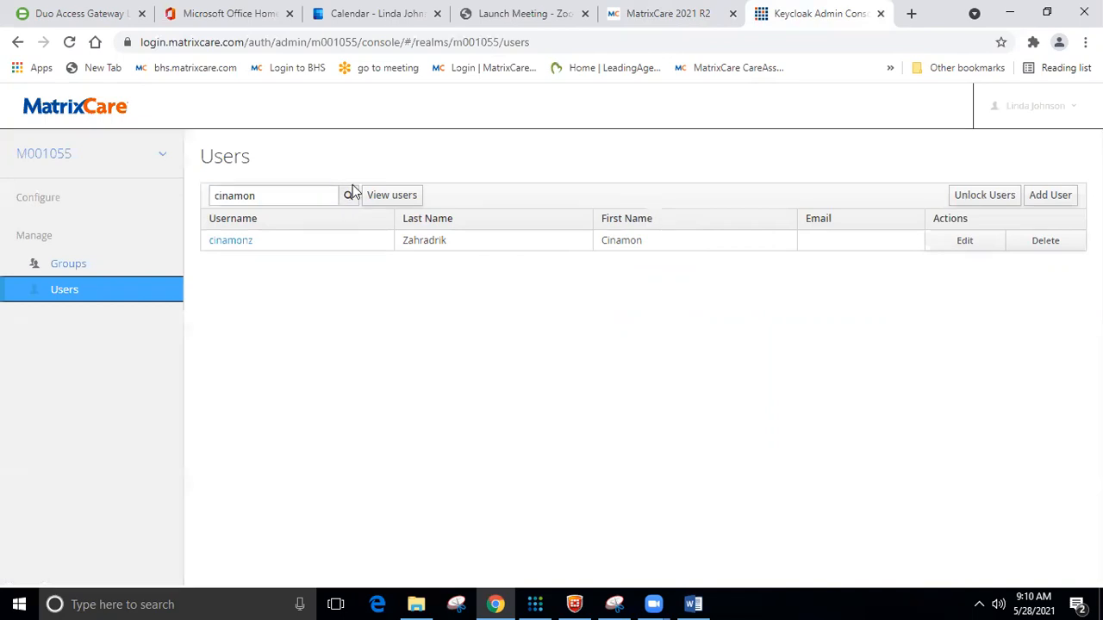
click(392, 196)
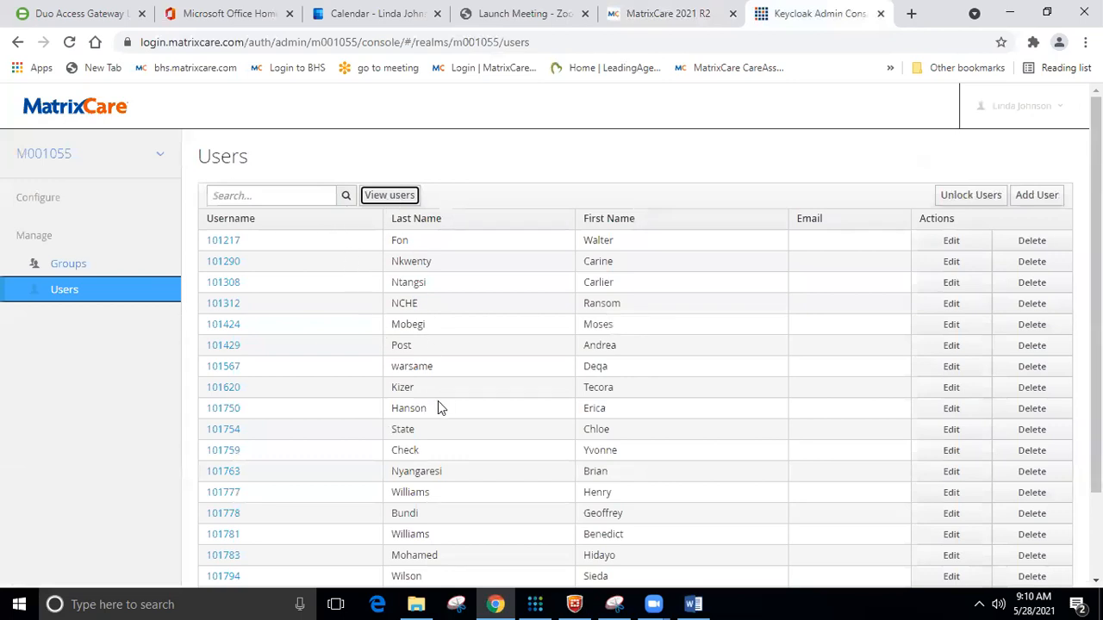
scroll(438, 402, down, 1)
scroll(443, 401, up, 2)
click(261, 197)
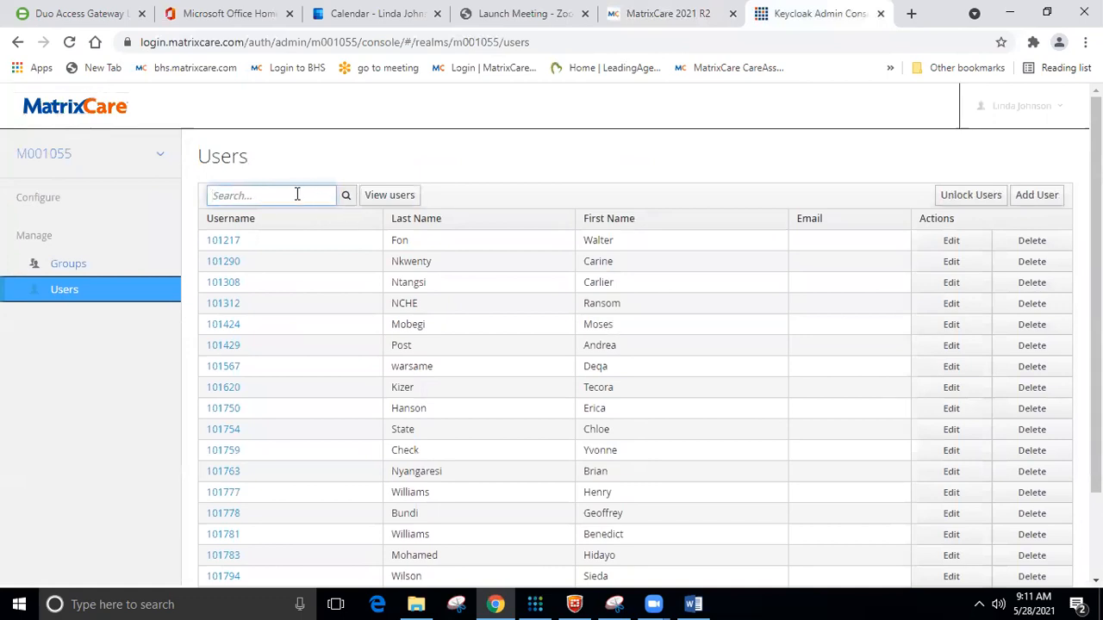
text(cinamon)
click(347, 195)
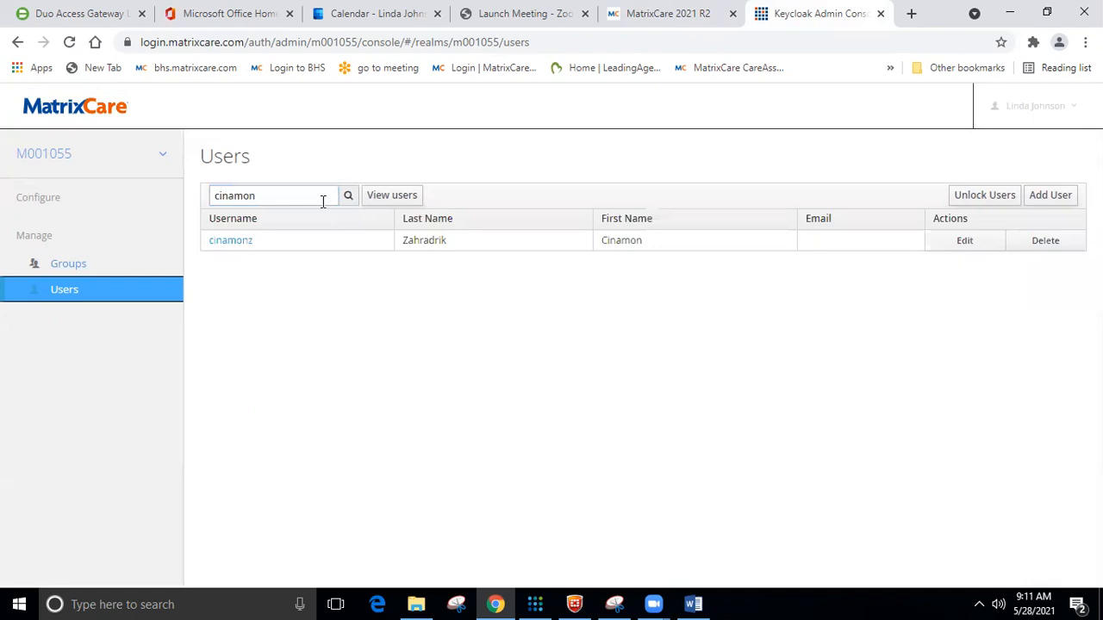
click(228, 243)
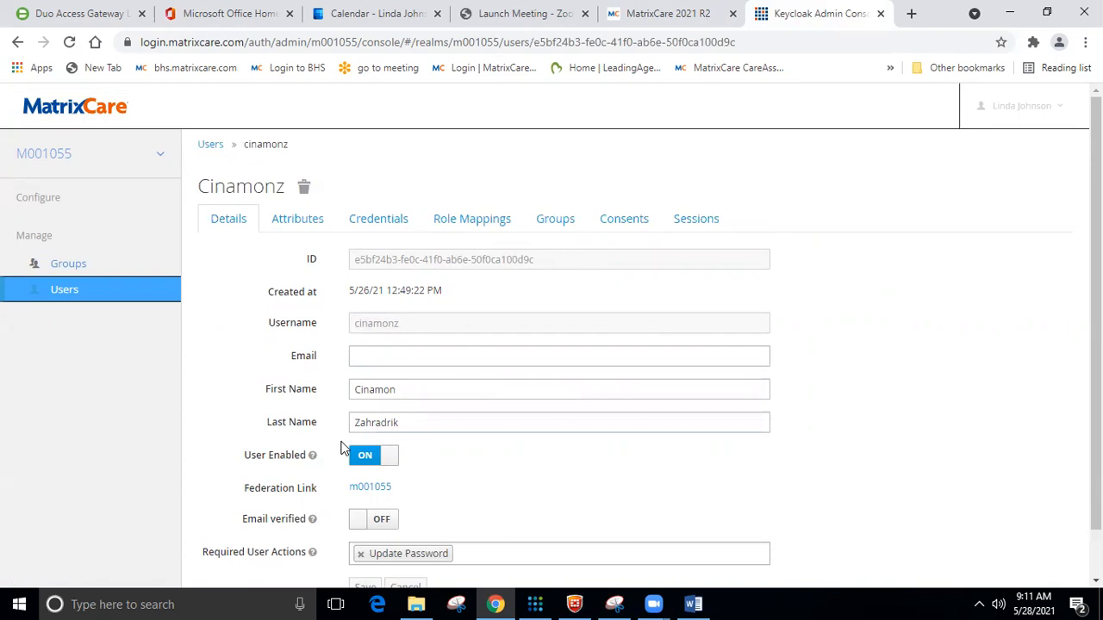
scroll(436, 411, down, 1)
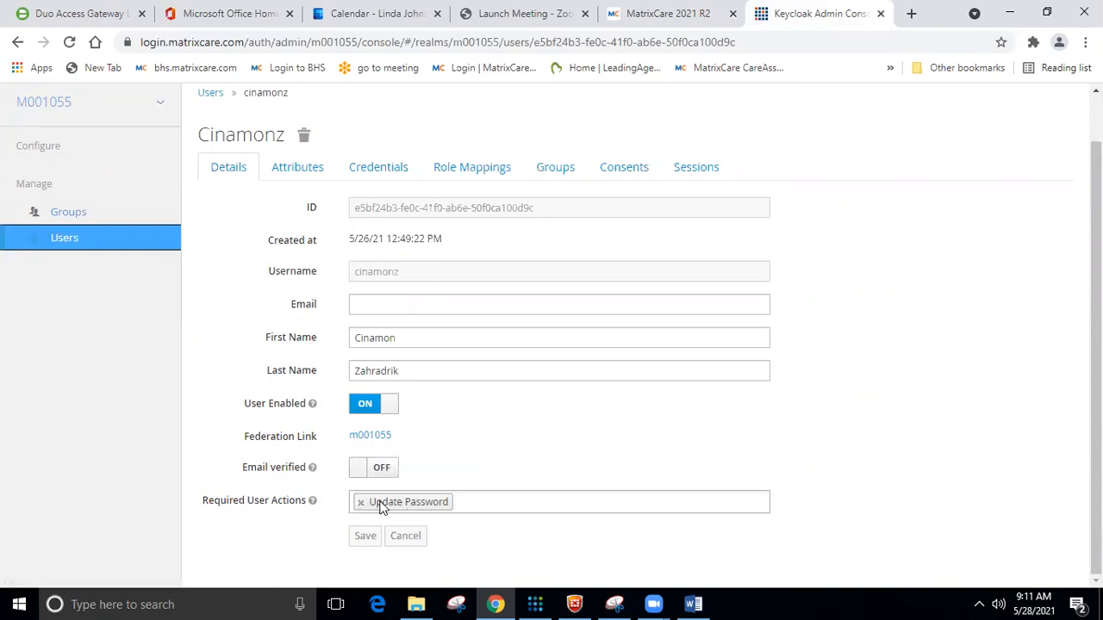
mouse_move(314, 507)
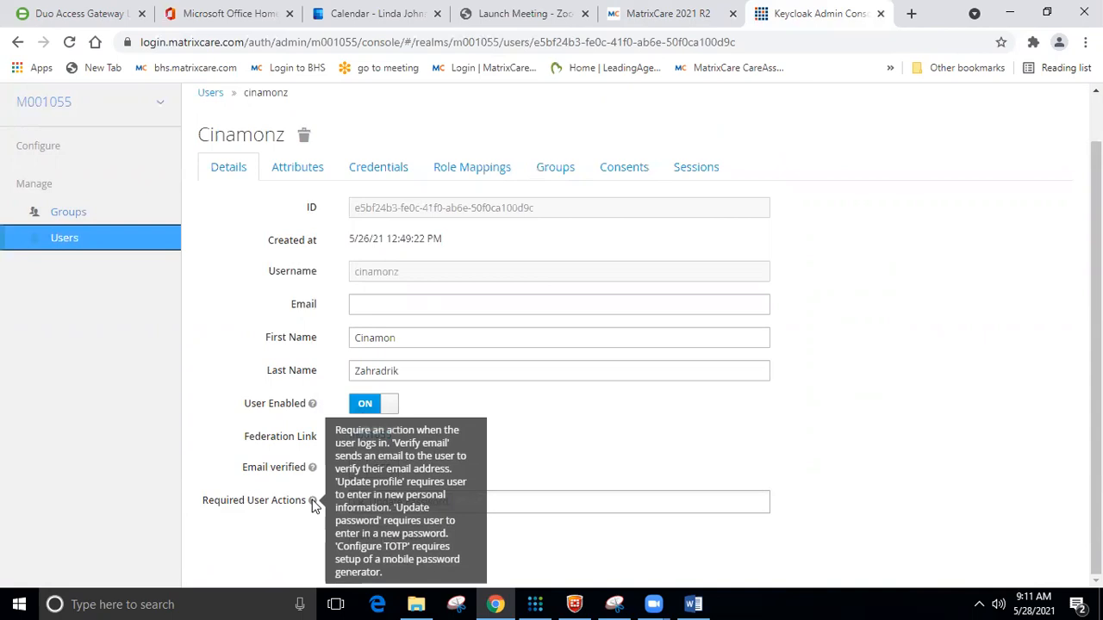
click(313, 503)
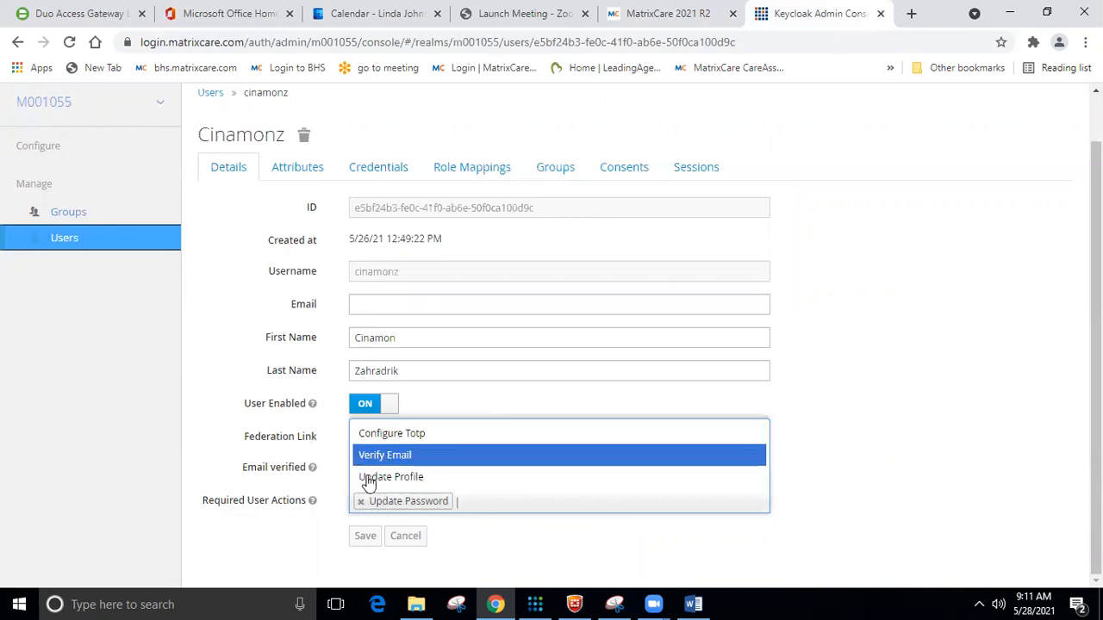
click(377, 498)
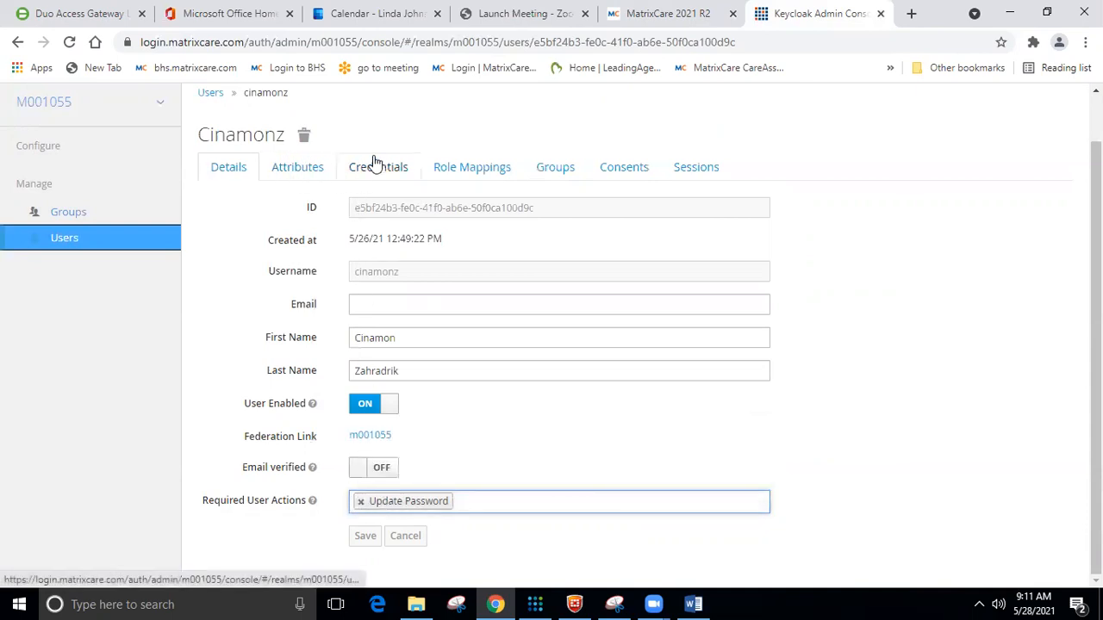
click(371, 172)
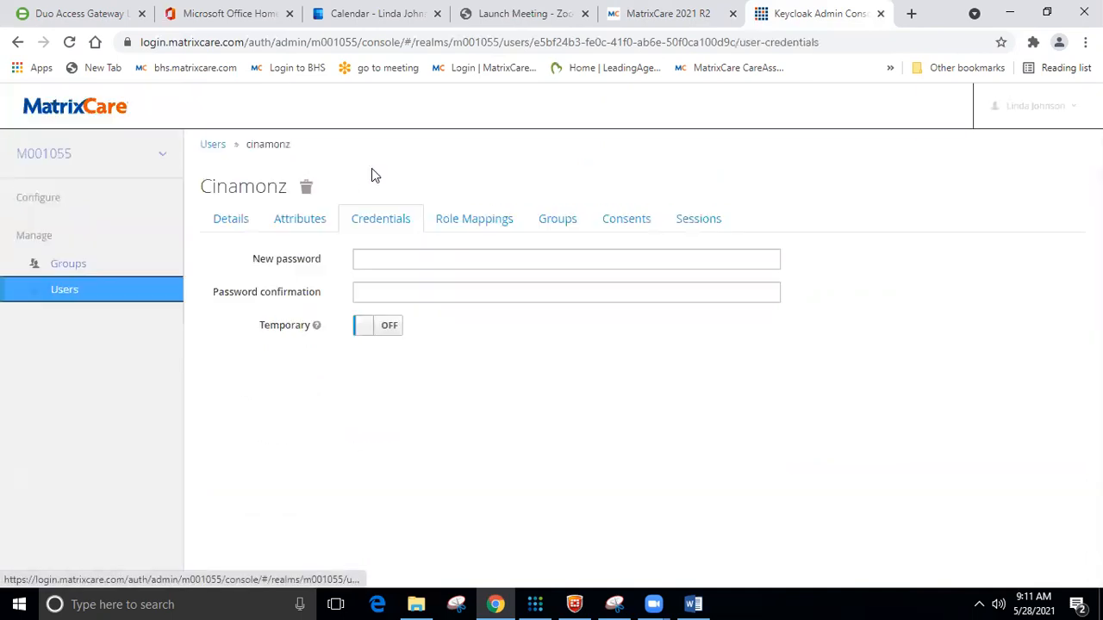
Set a new temporary password on the Credentials tab, confirm the reset, and go back to Users.
click(387, 259)
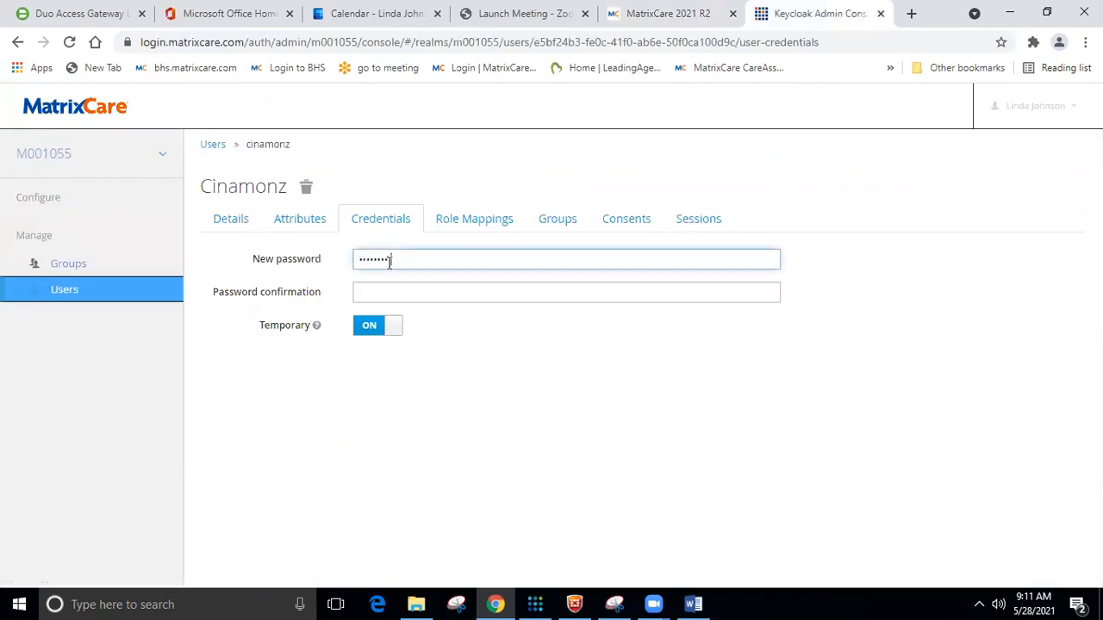
click(388, 285)
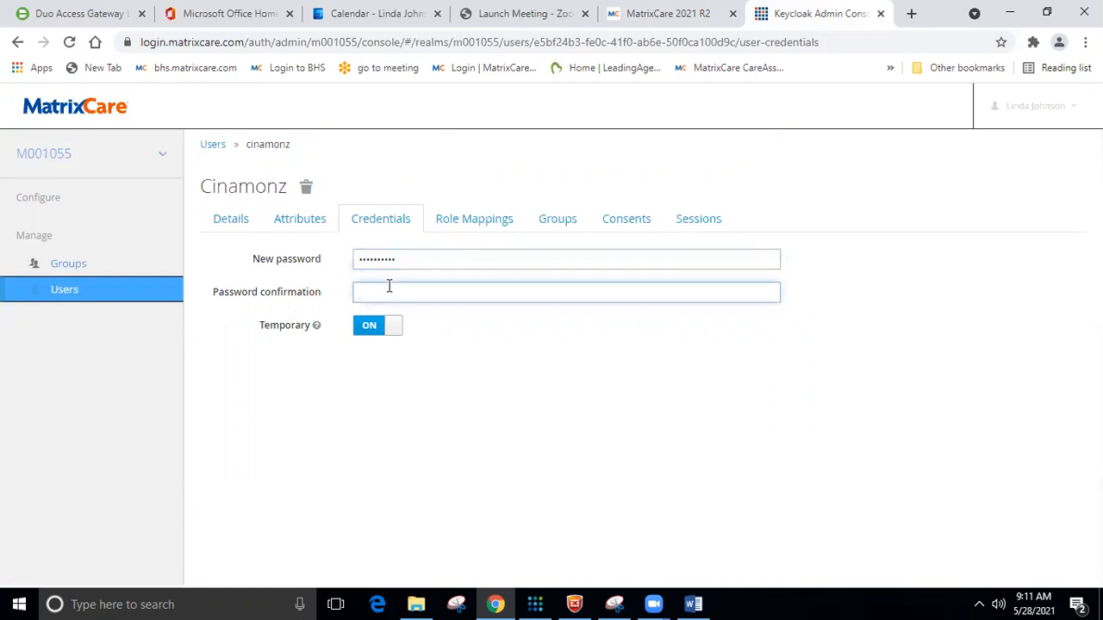
text(*)
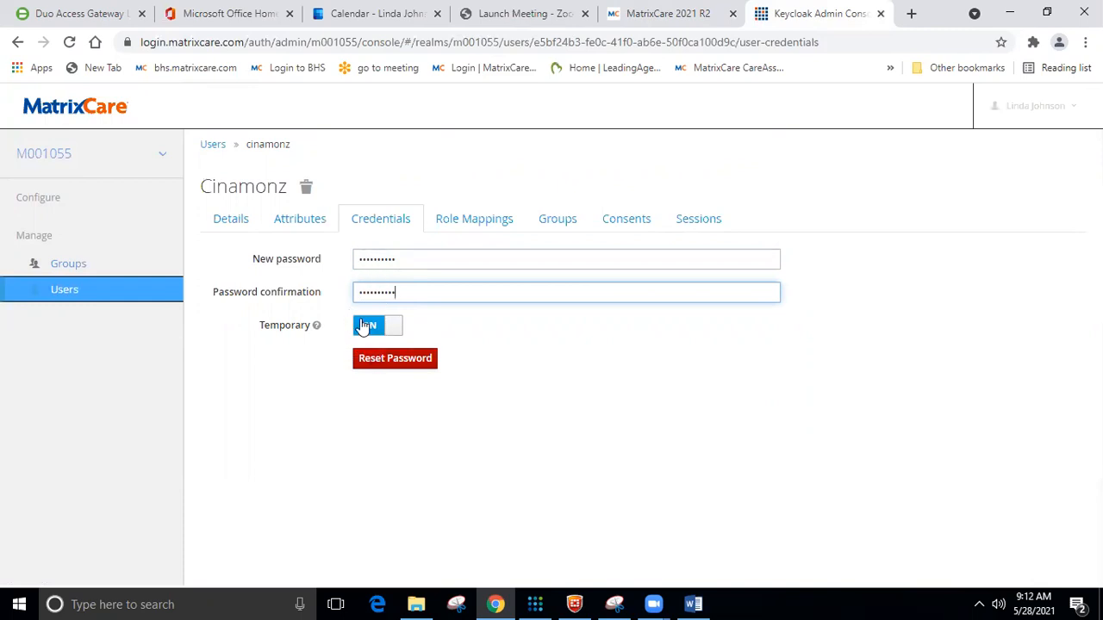
click(380, 362)
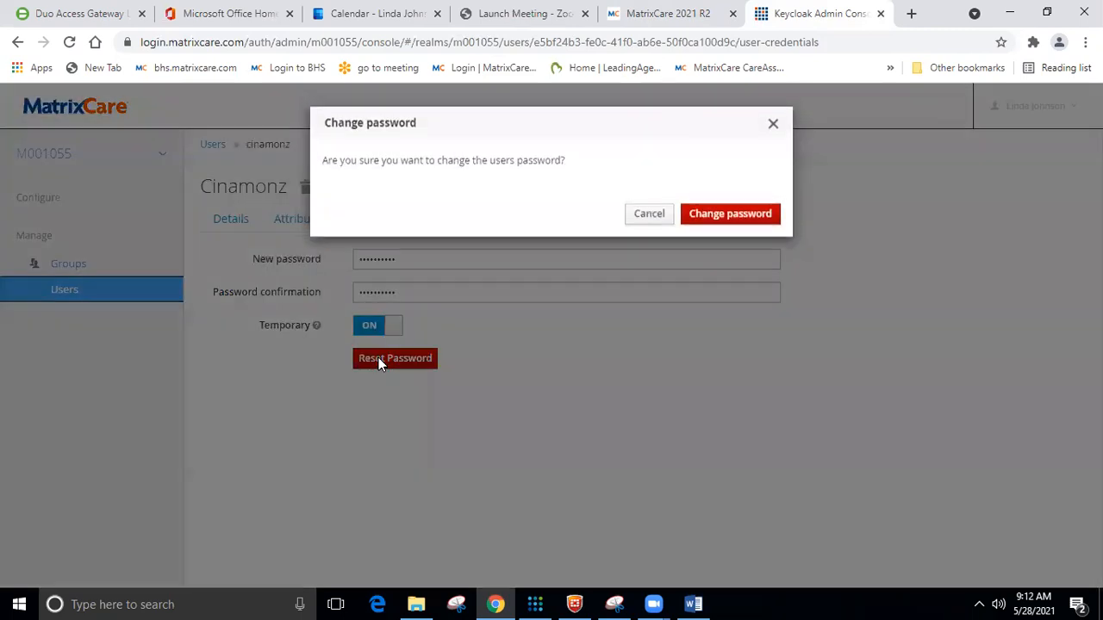
click(733, 219)
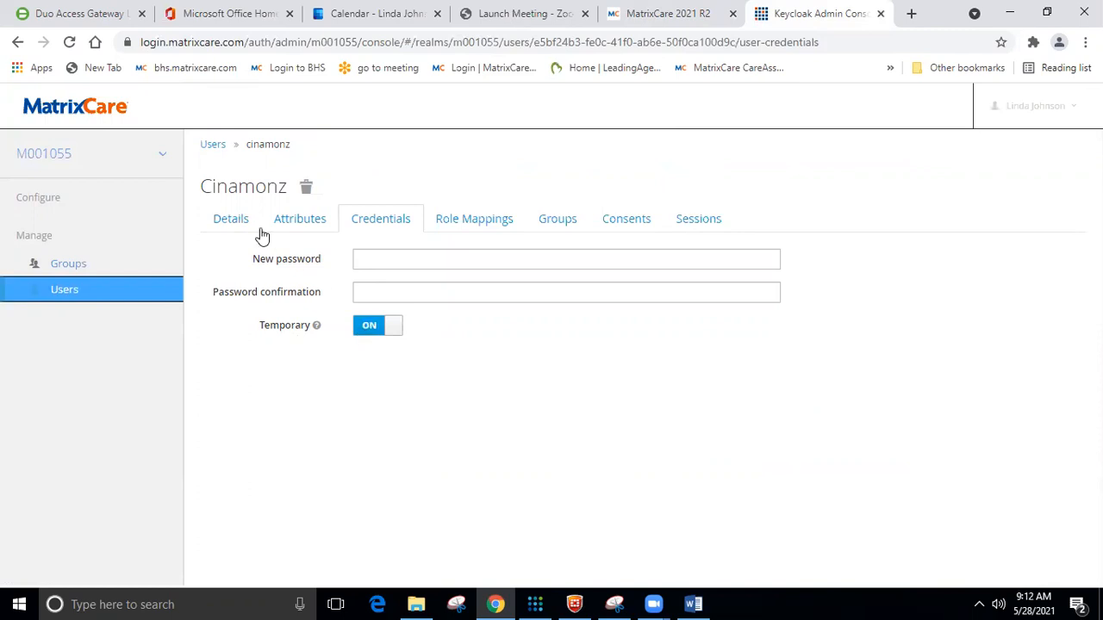
click(213, 145)
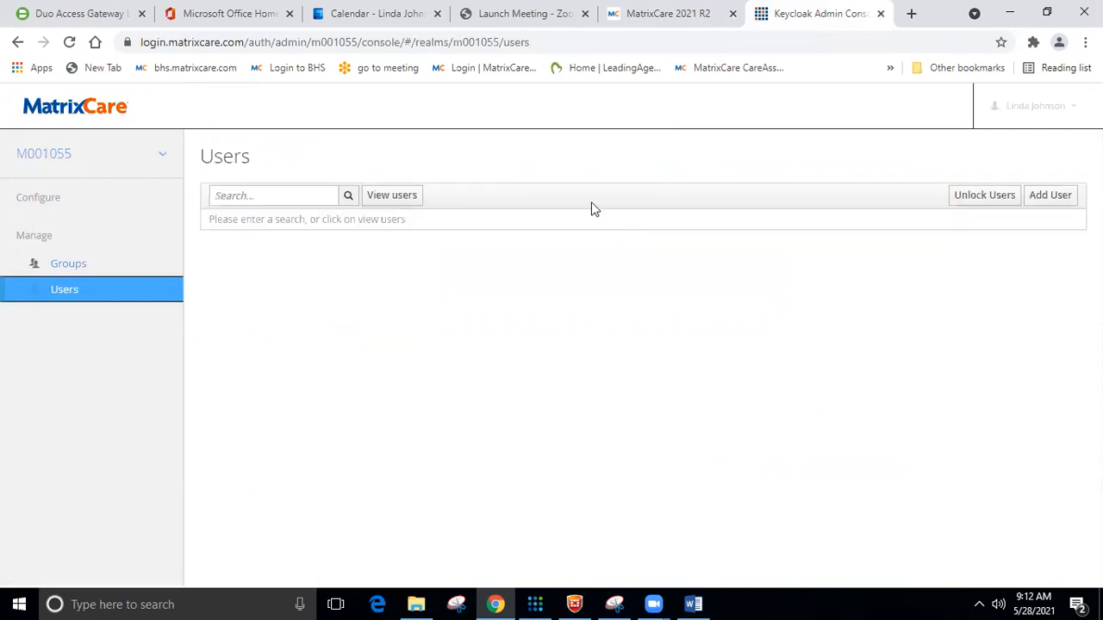
Start a new Keycloak user, checking the account details in the MatrixCare tab.
click(652, 13)
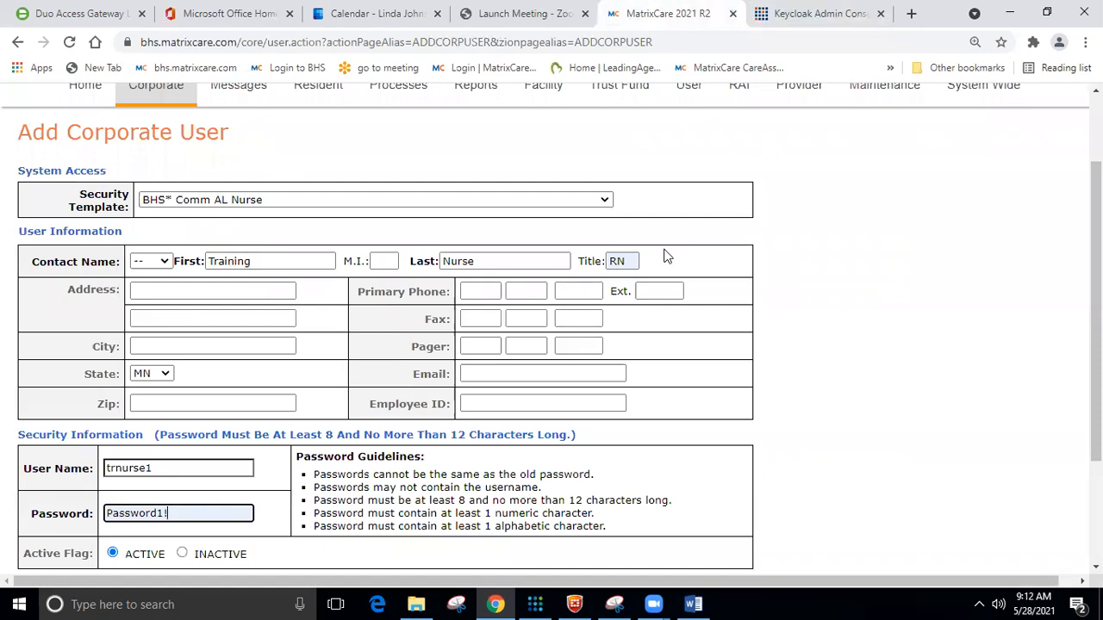
click(820, 15)
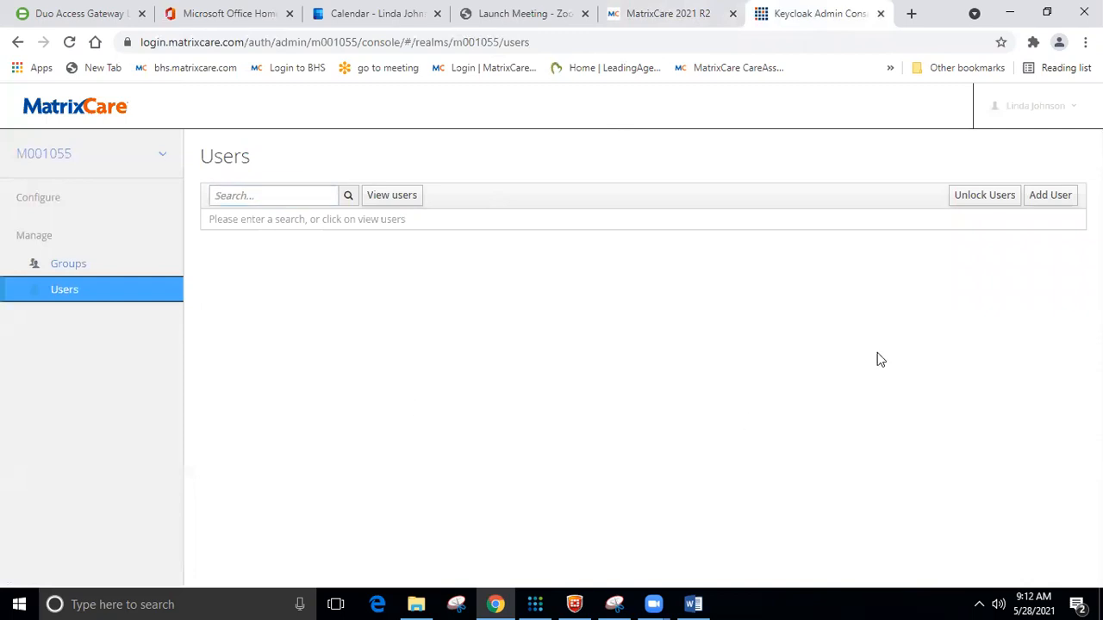
click(1065, 194)
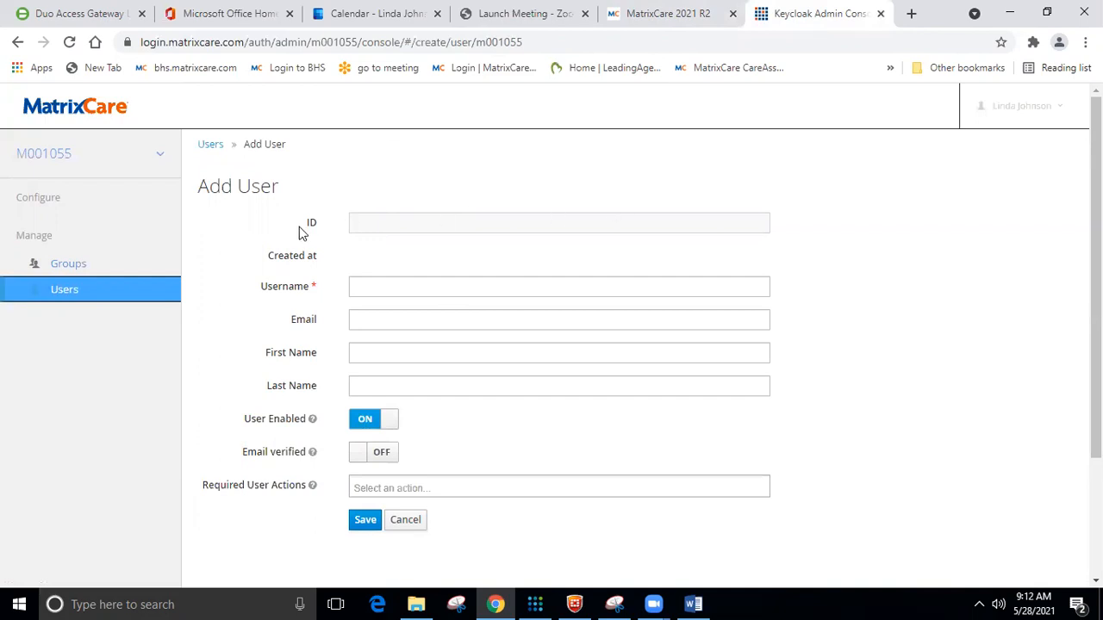
click(392, 284)
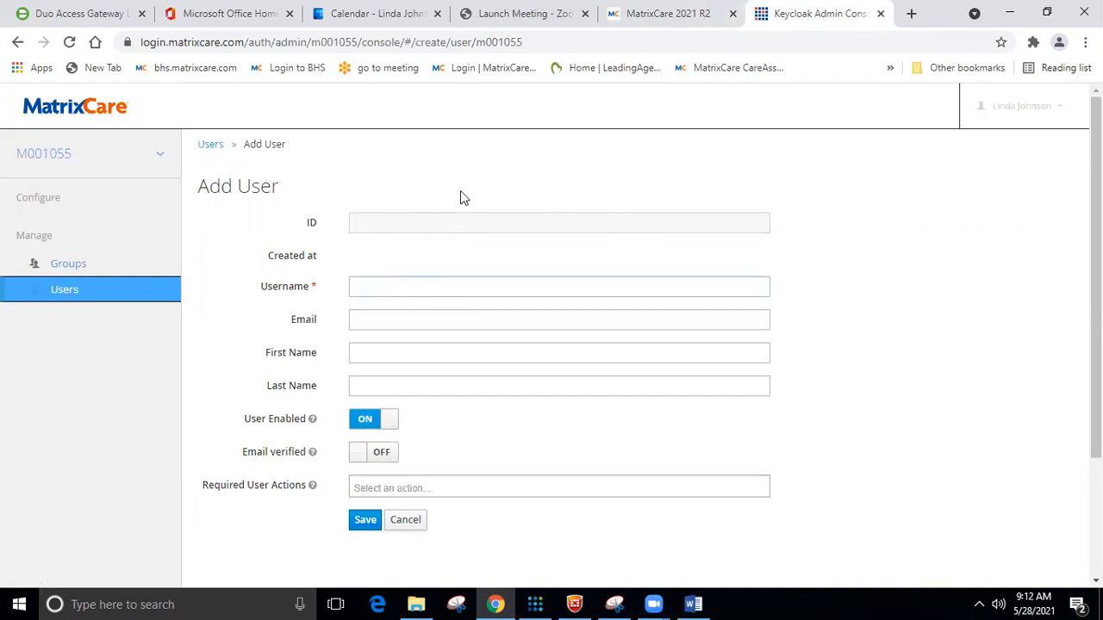
click(659, 14)
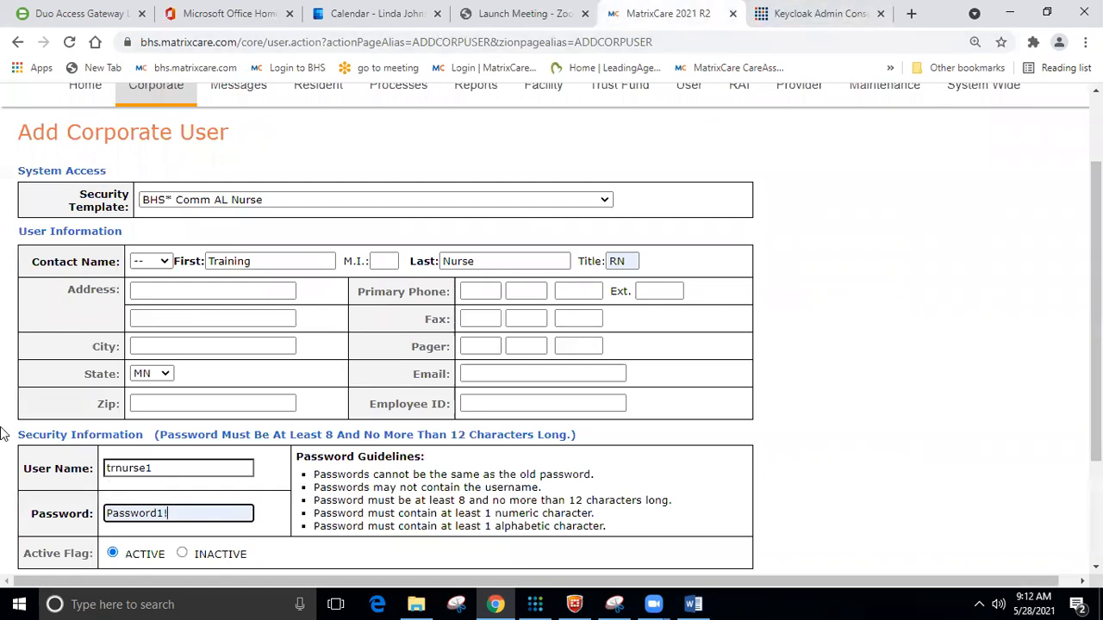
click(797, 13)
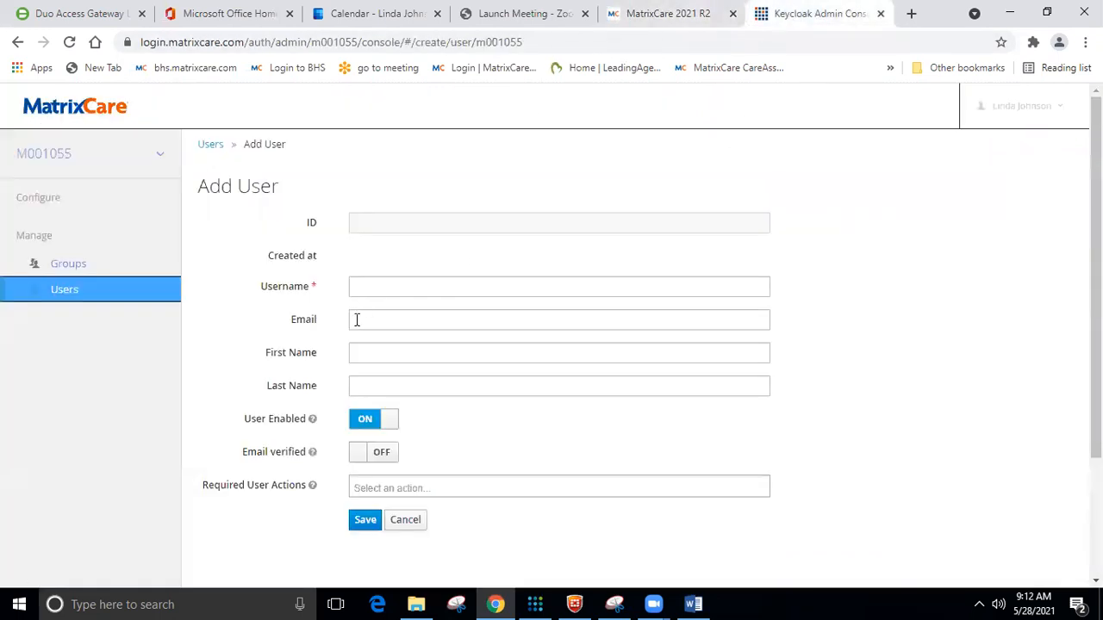
Enter the username trnurse1, checking it and the name against MatrixCare.
click(387, 287)
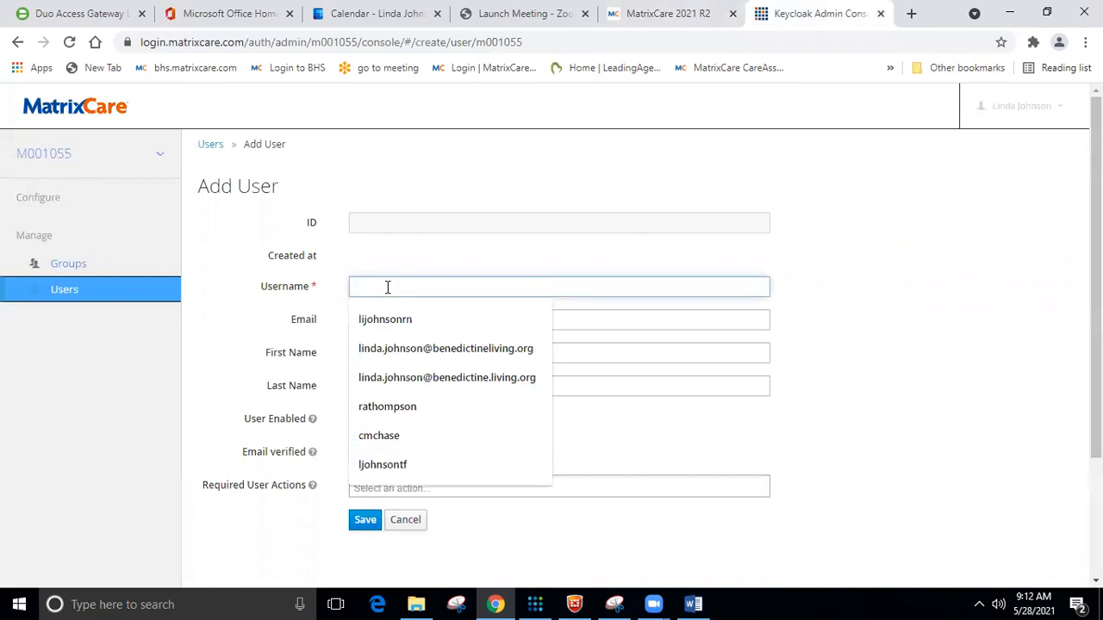
text(trnurse1)
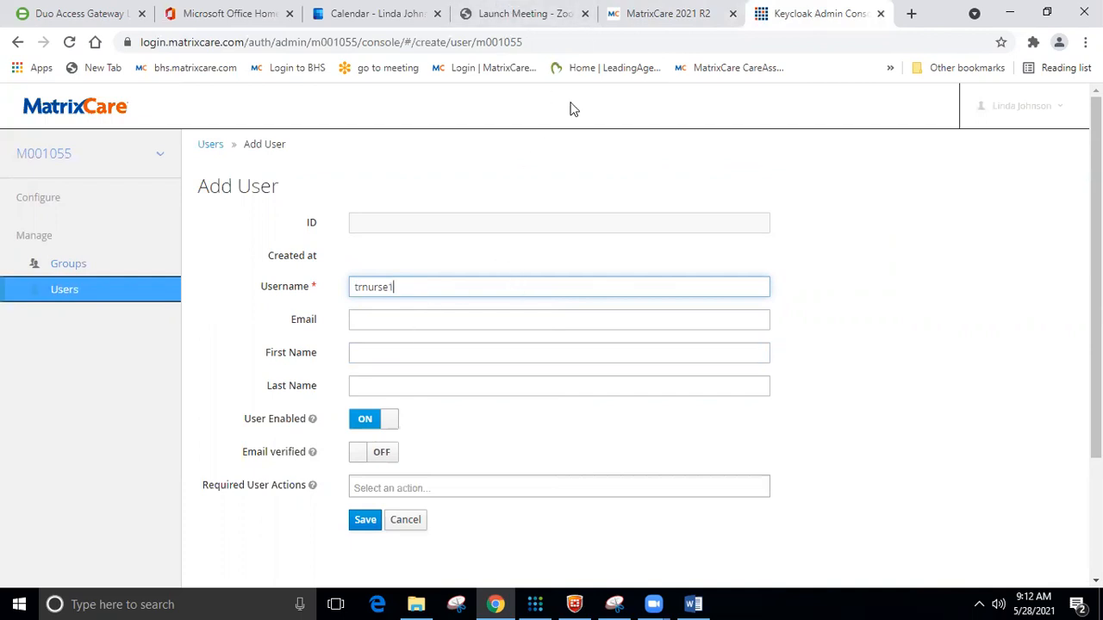
click(671, 13)
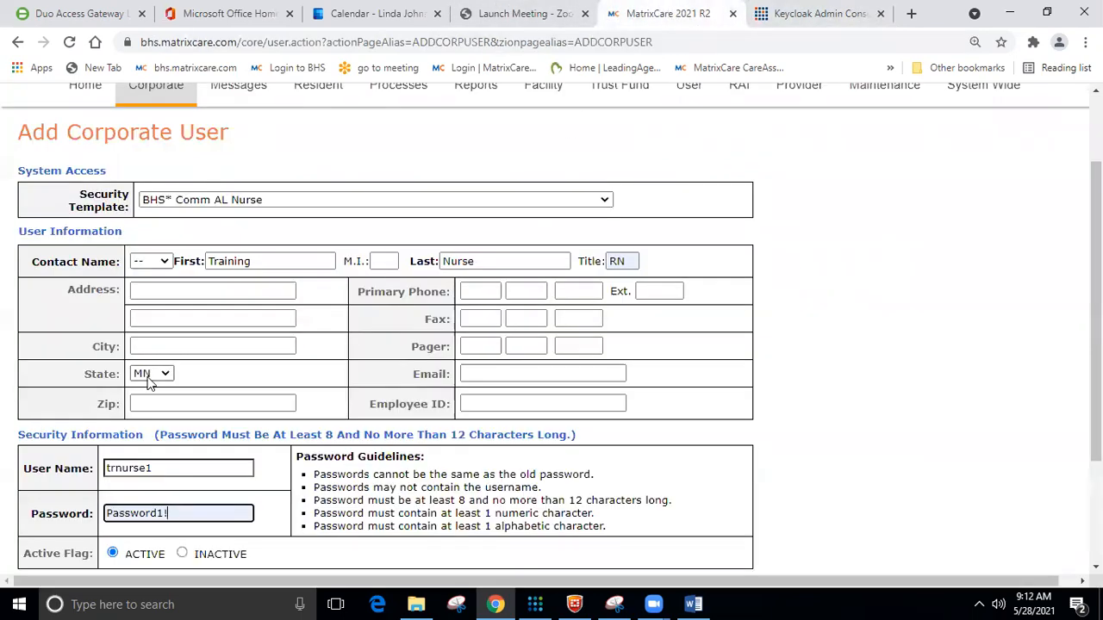
click(810, 13)
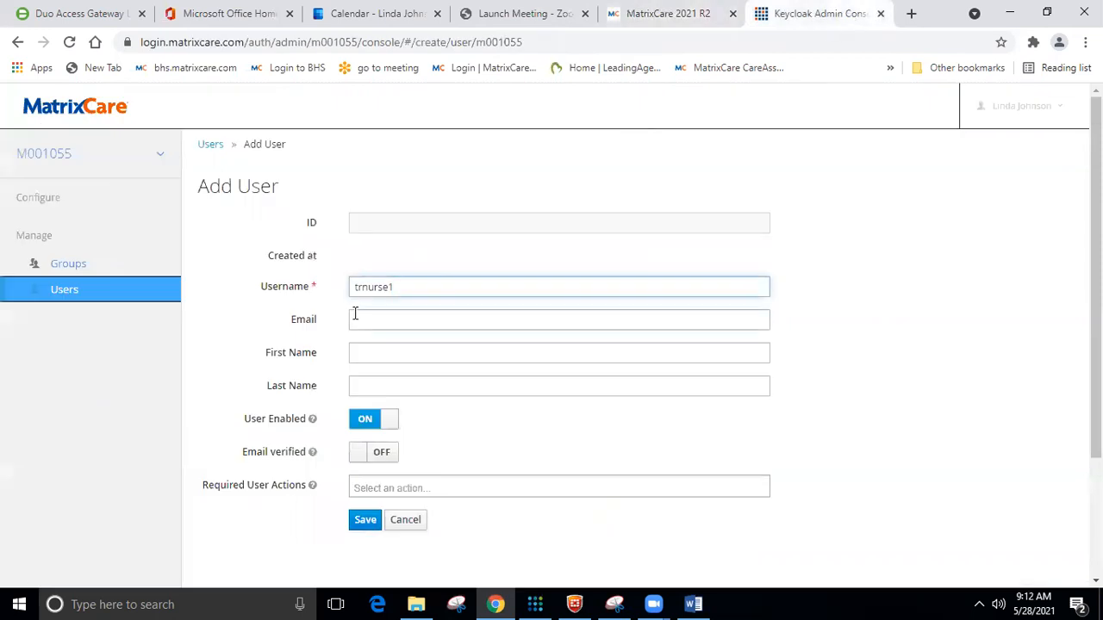
click(638, 14)
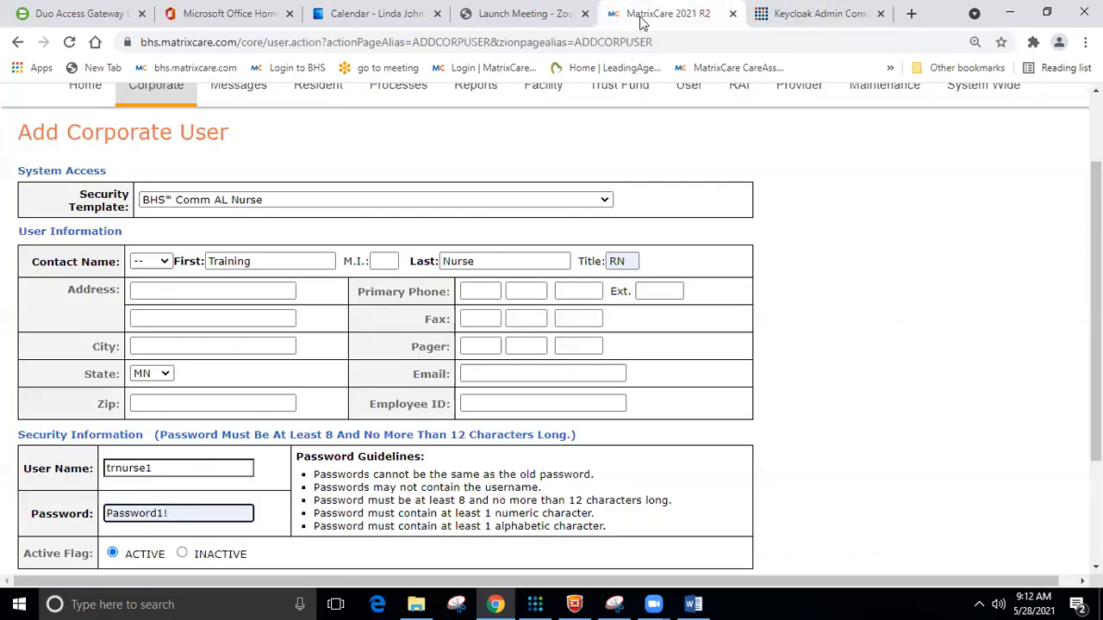
click(814, 13)
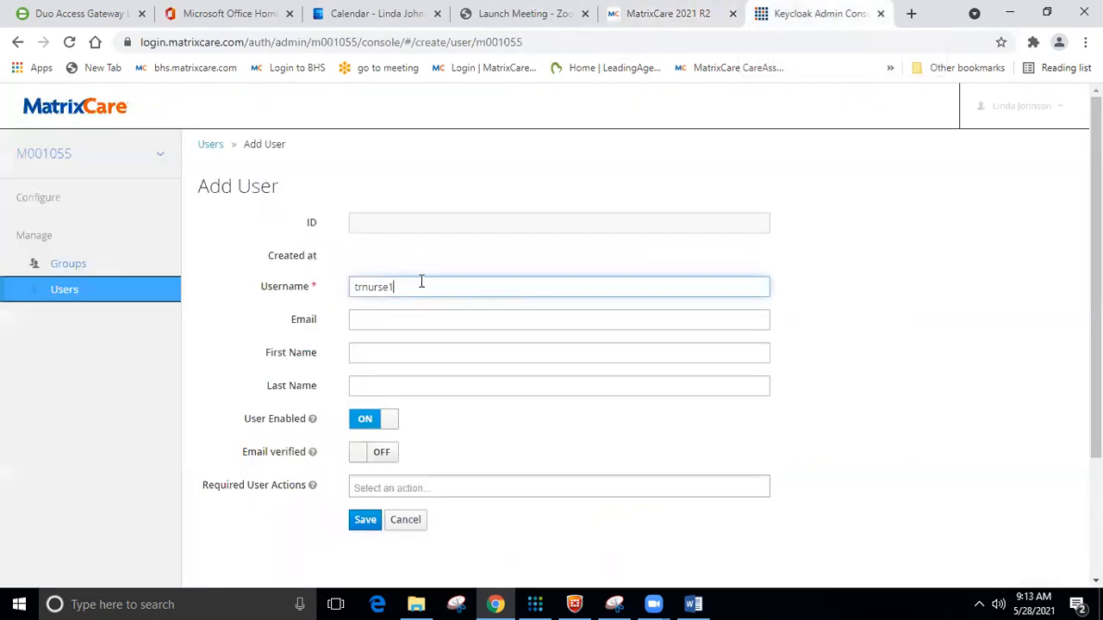
Fill in first name 'Training' and last name 'Nurse' and save the user.
click(367, 350)
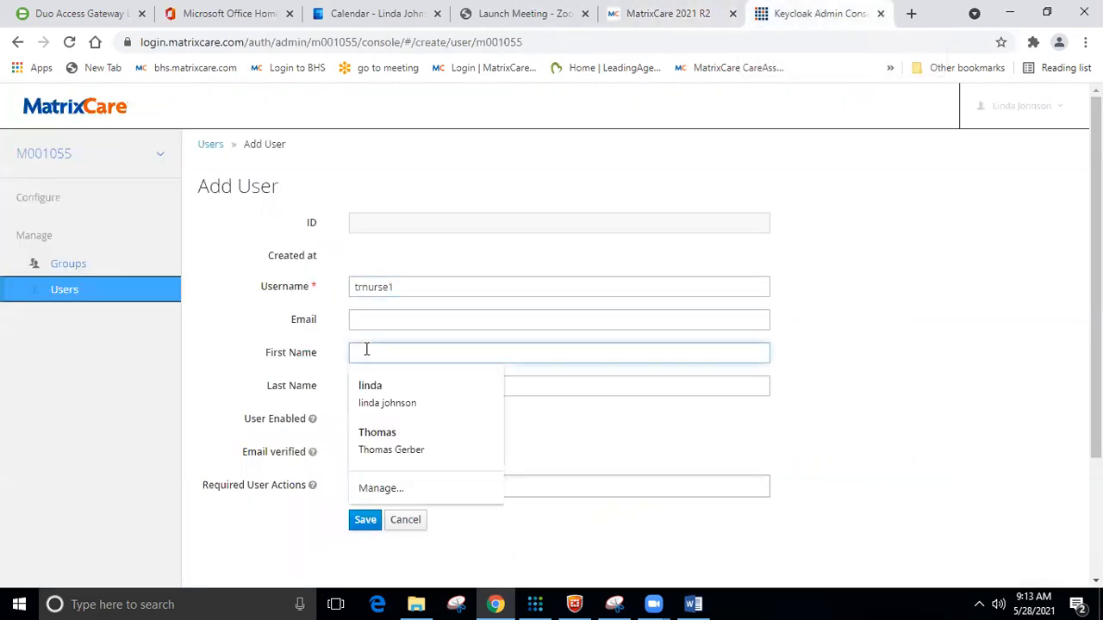
text(training)
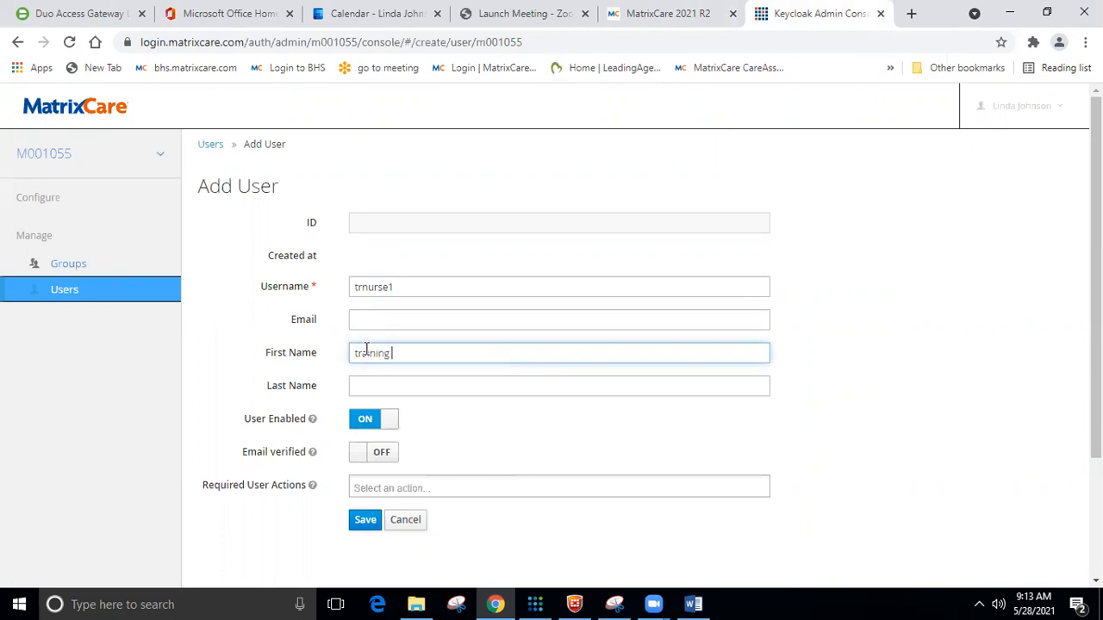
key(Tab)
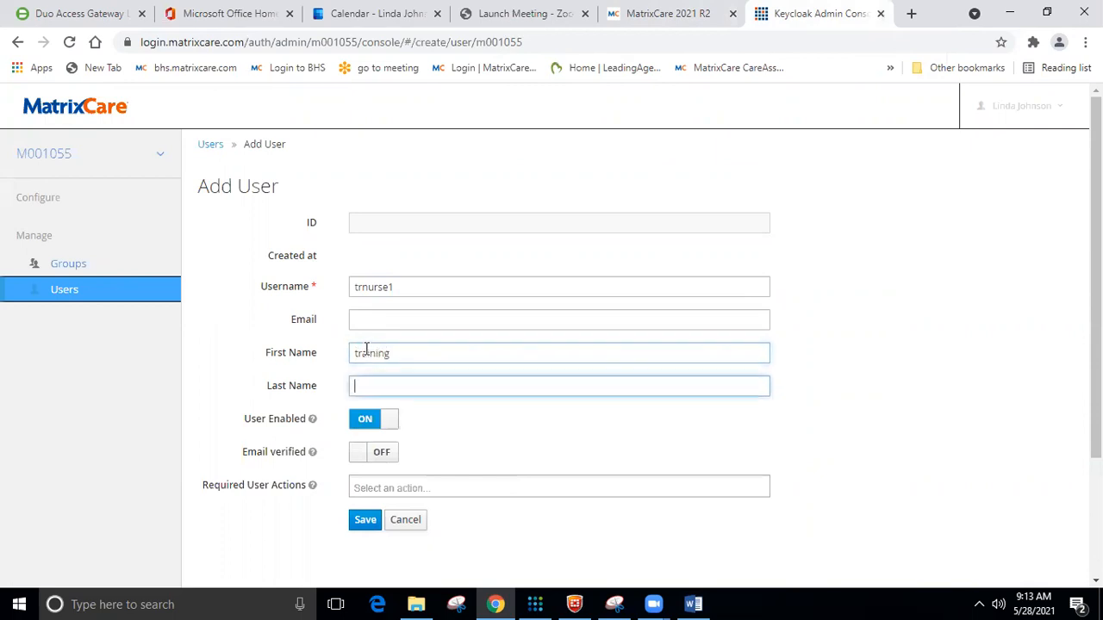
click(360, 353)
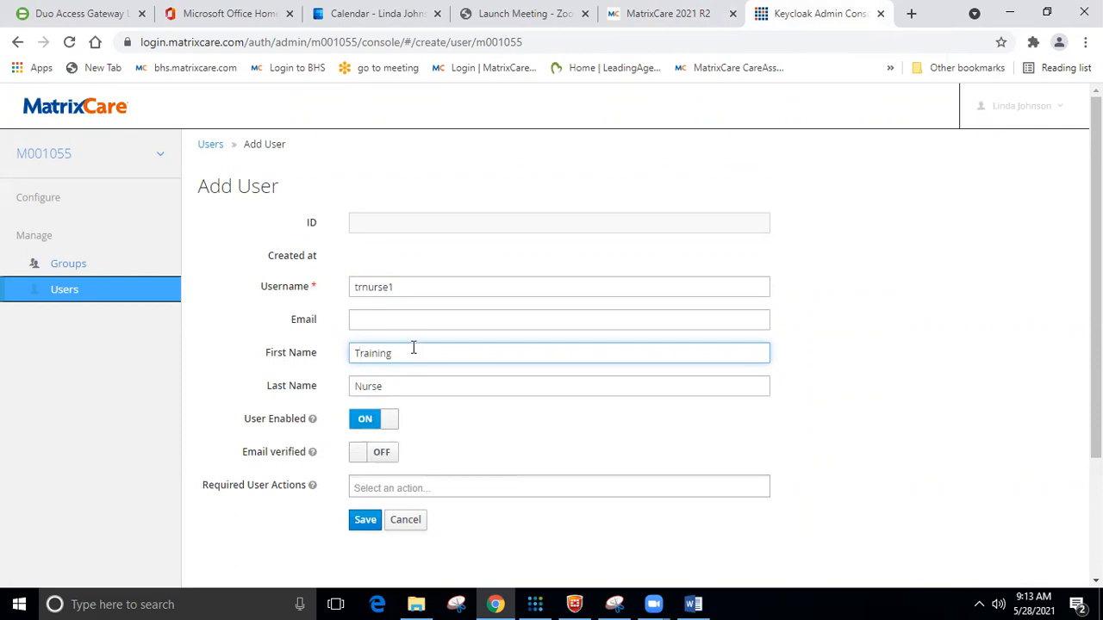
click(364, 526)
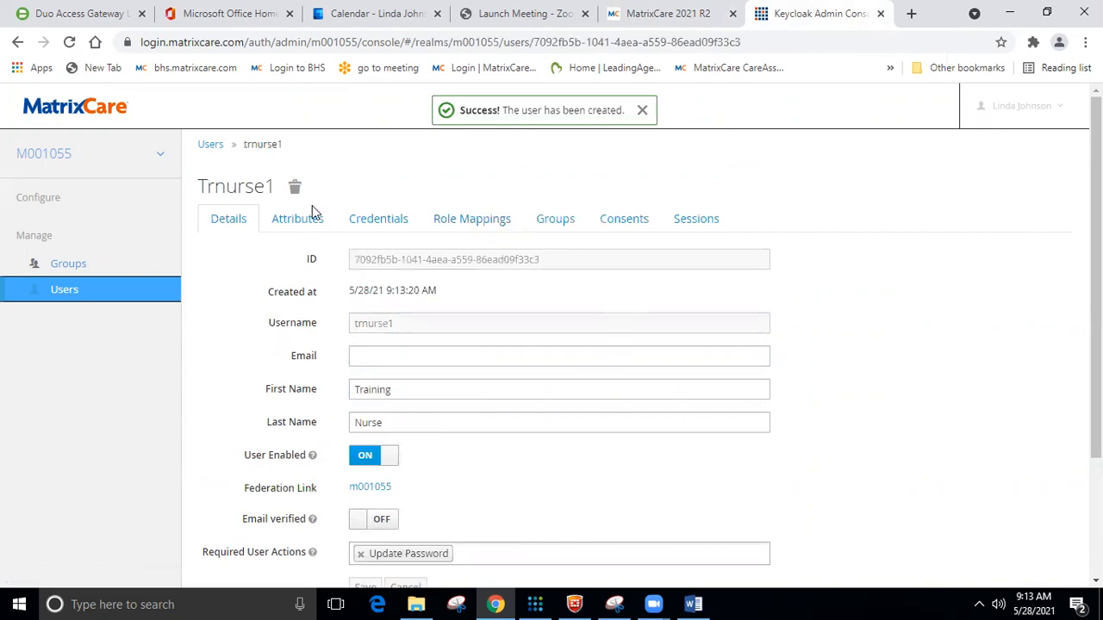
Copy trnurse1's Keycloak ID and place the cursor in MatrixCare's SSO UserID field.
drag(542, 258, 354, 255)
click(483, 265)
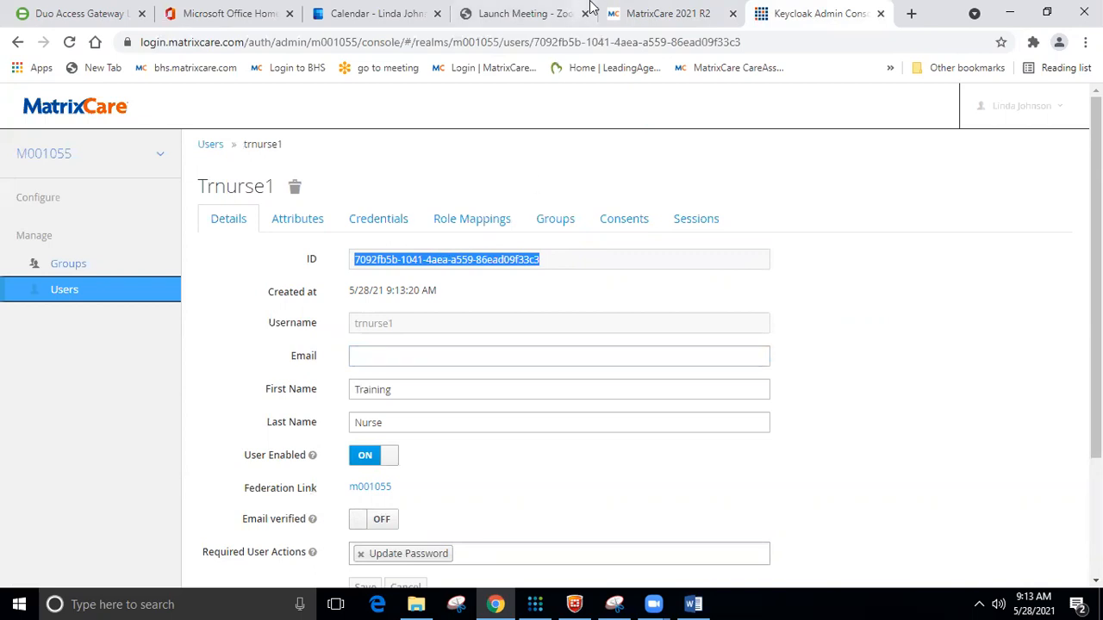
click(659, 11)
scroll(333, 264, down, 3)
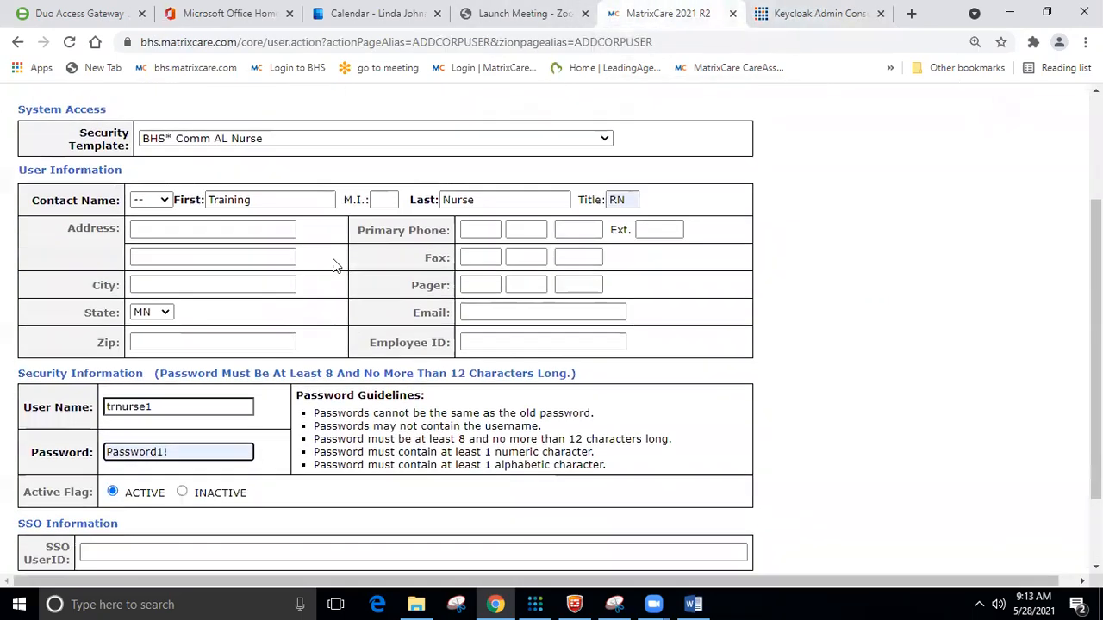
click(118, 454)
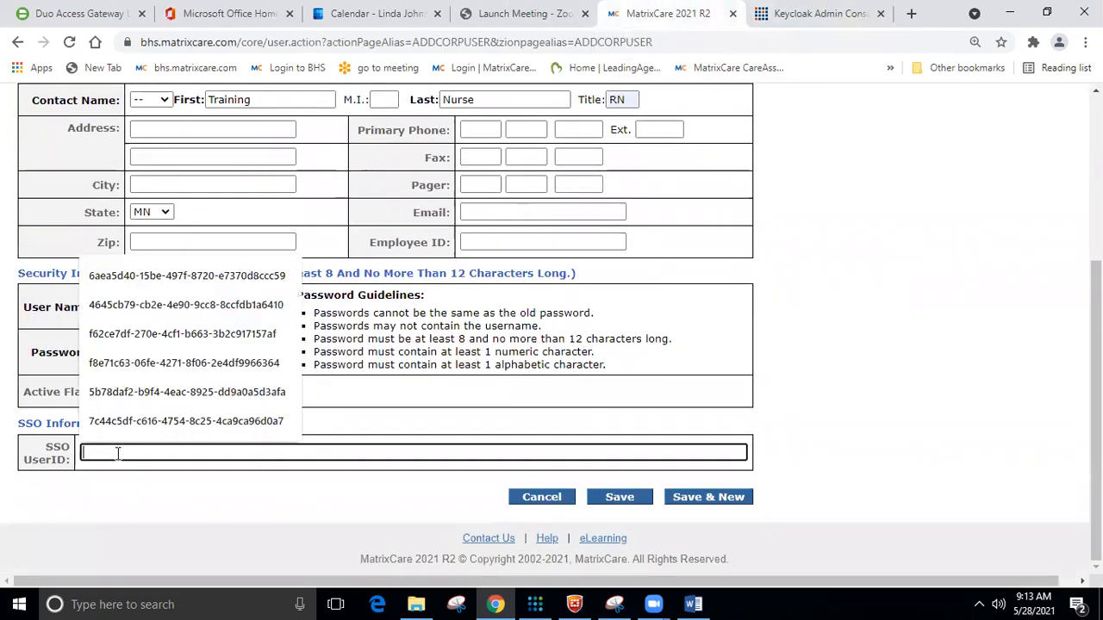
text(7092ff5b-1041-4aea-a559-86ead09f33c3)
scroll(215, 259, up, 3)
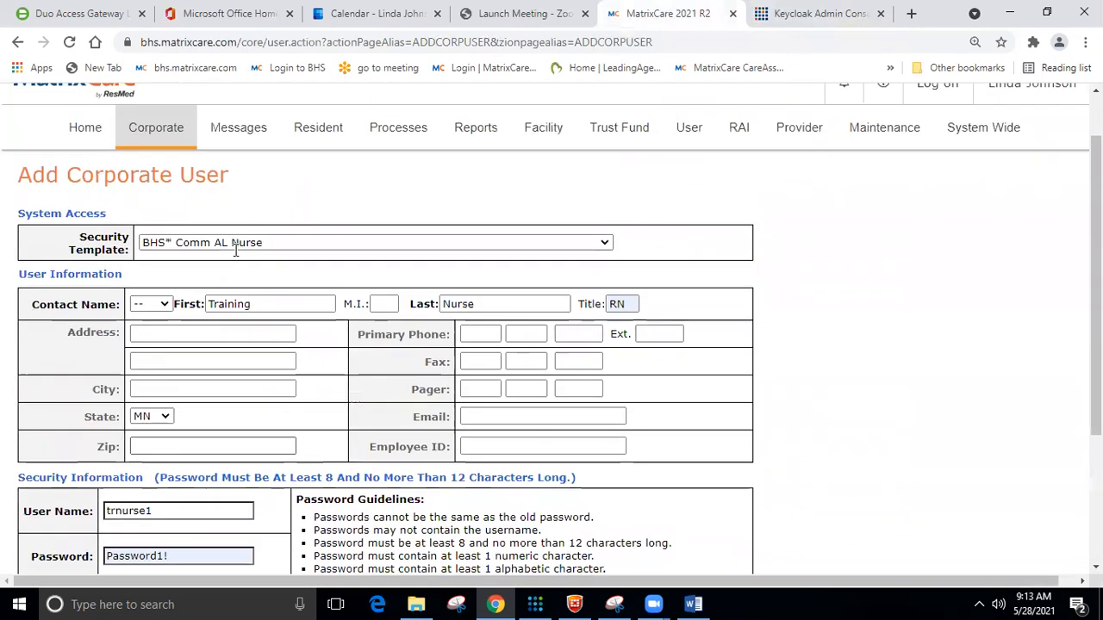
scroll(229, 374, down, 2)
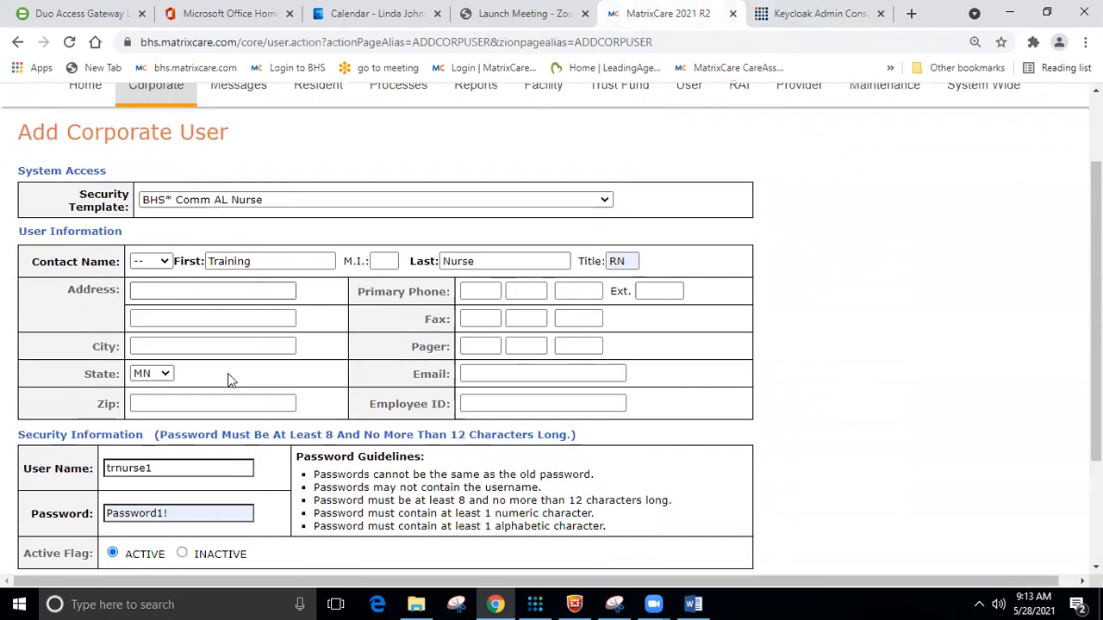
scroll(229, 379, down, 1)
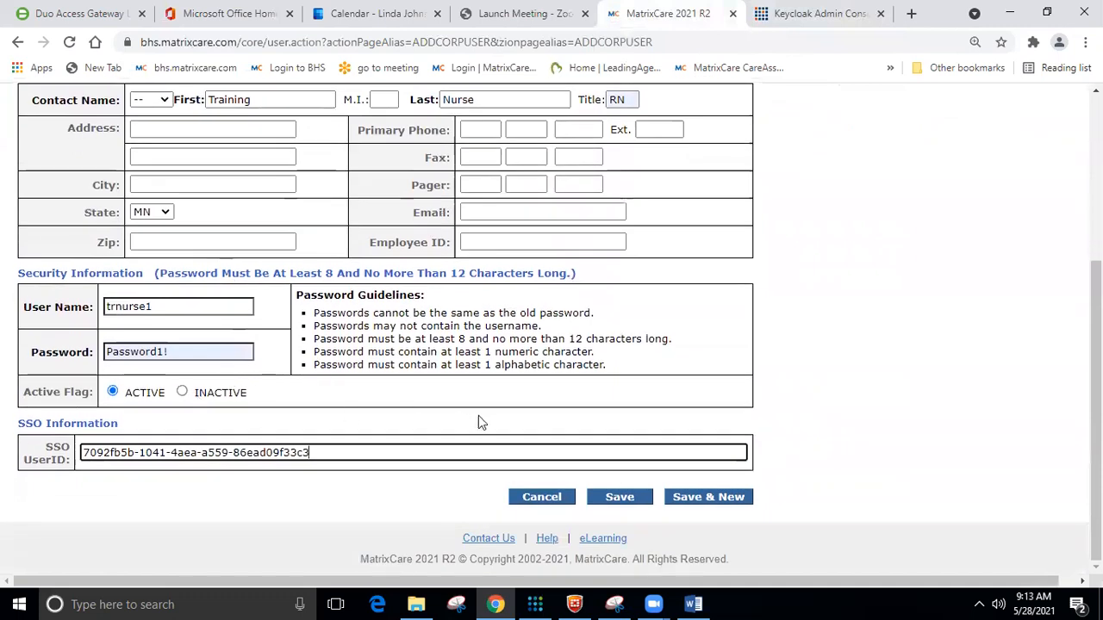
click(617, 498)
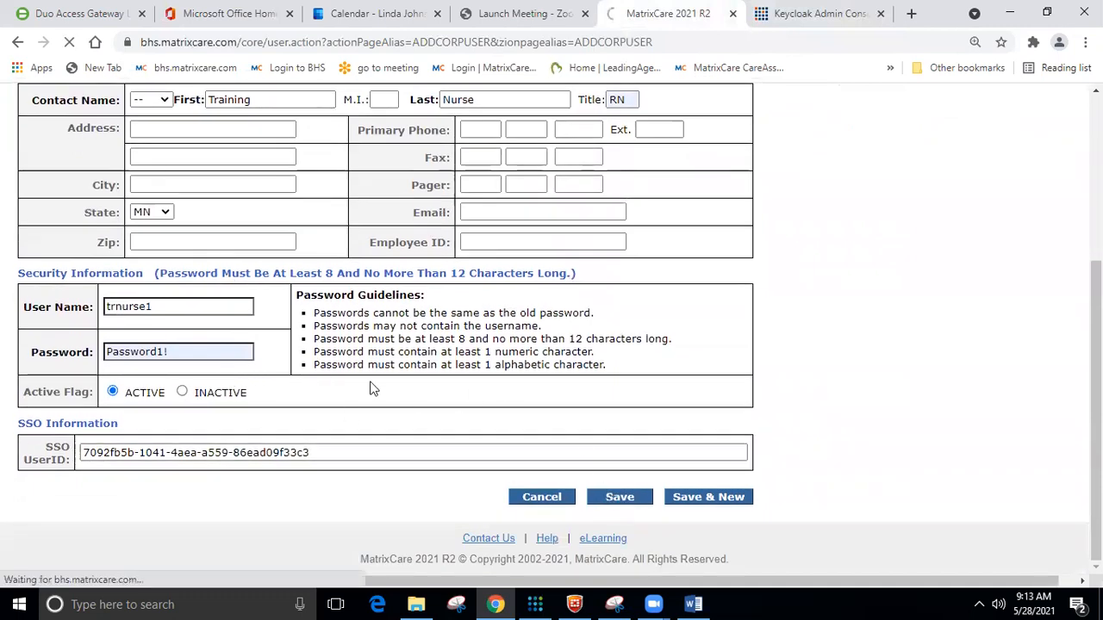
scroll(373, 380, down, 2)
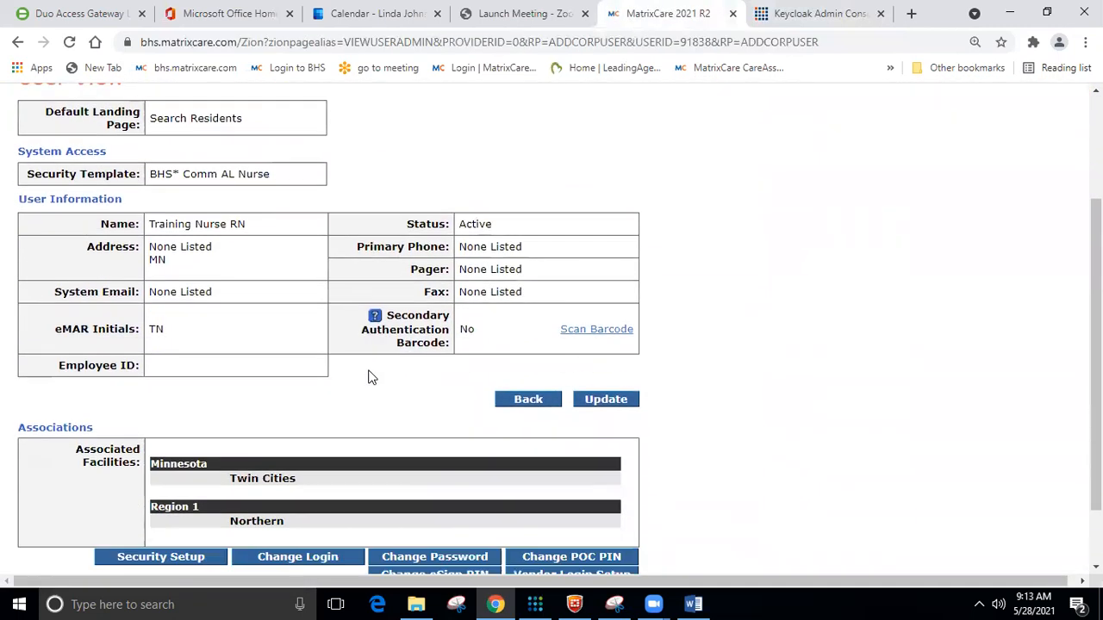
scroll(369, 374, down, 1)
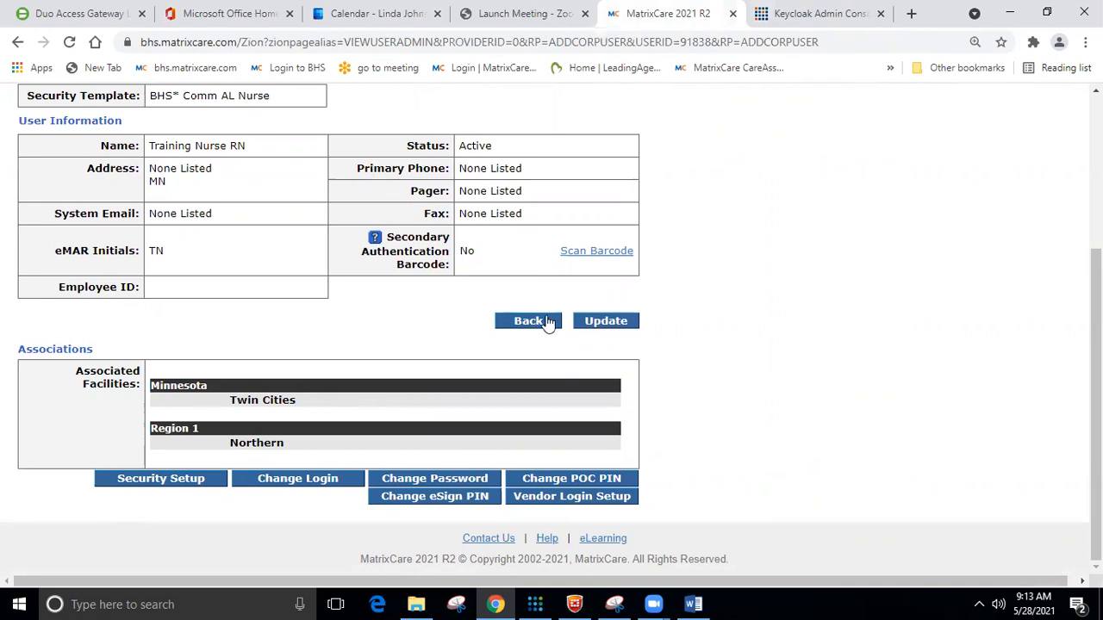
Edit Training Nurse, expand District Twin Cities, and keep only BHS Senior Living Training Facility checked.
click(606, 321)
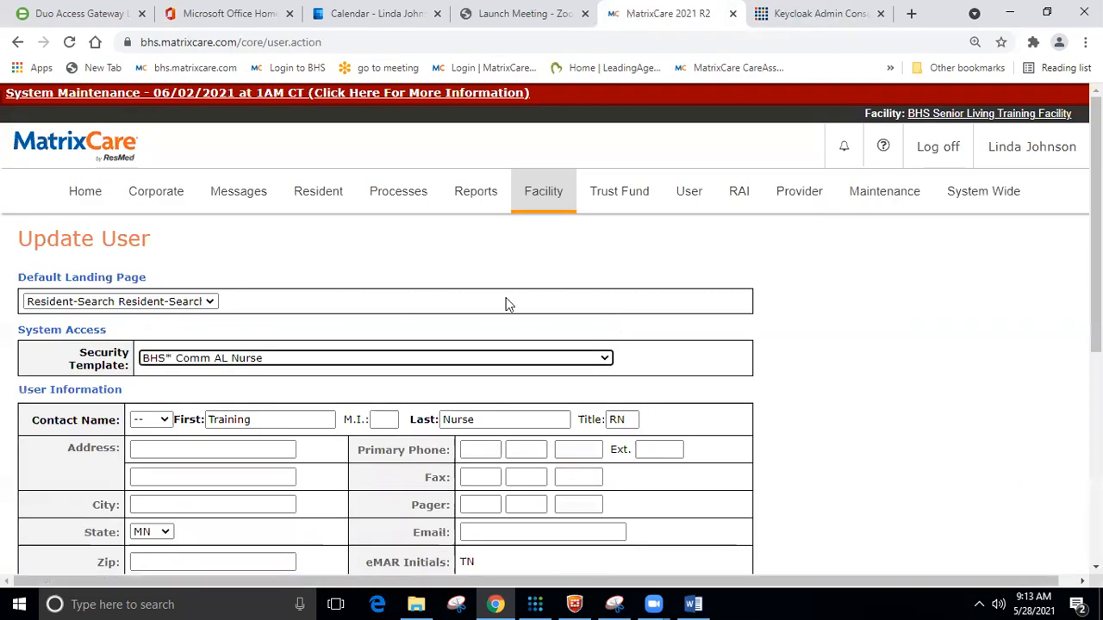
scroll(502, 298, down, 5)
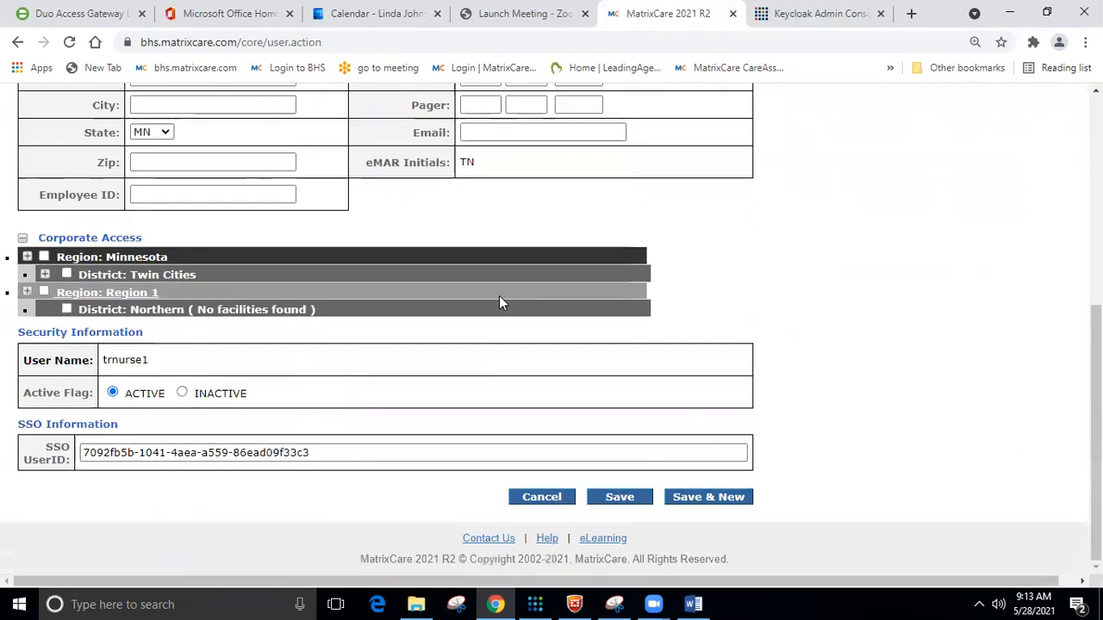
click(27, 258)
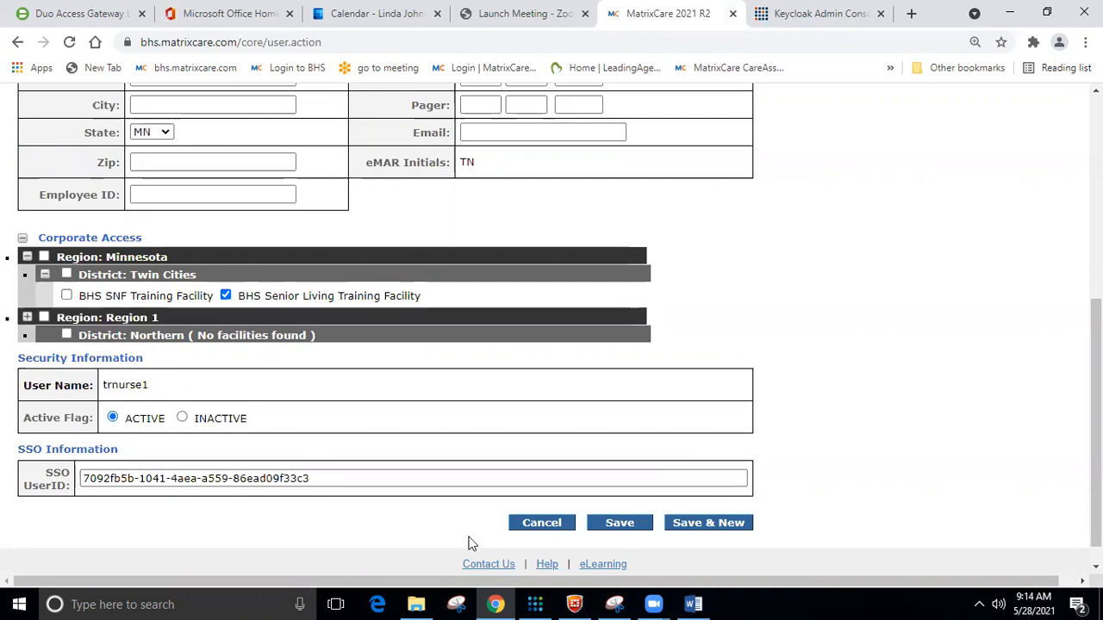
click(67, 295)
click(67, 296)
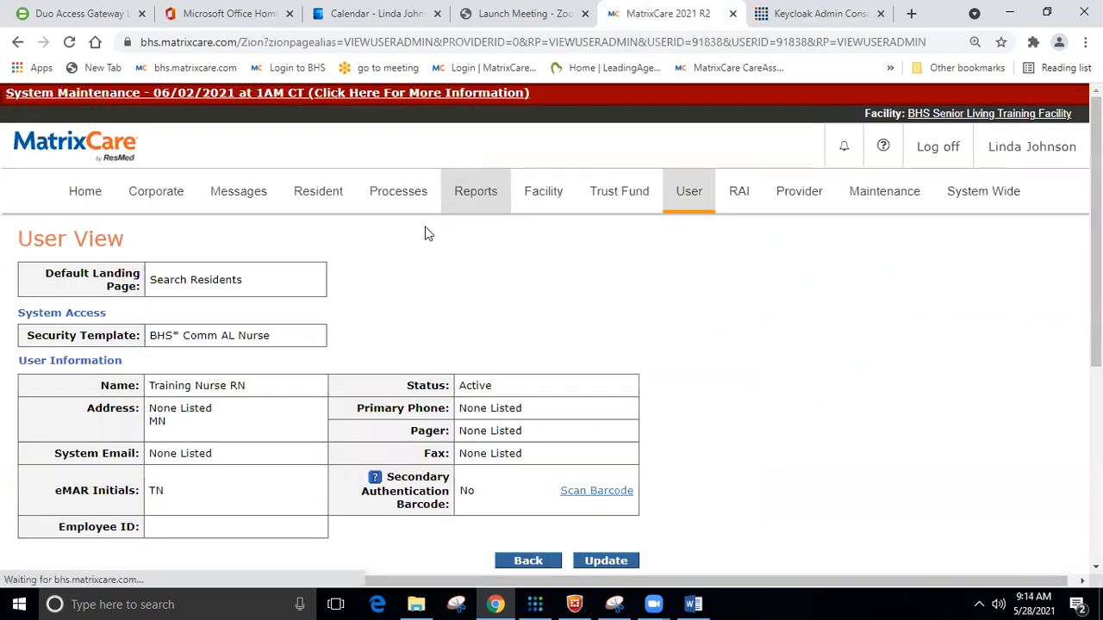
scroll(560, 428, down, 2)
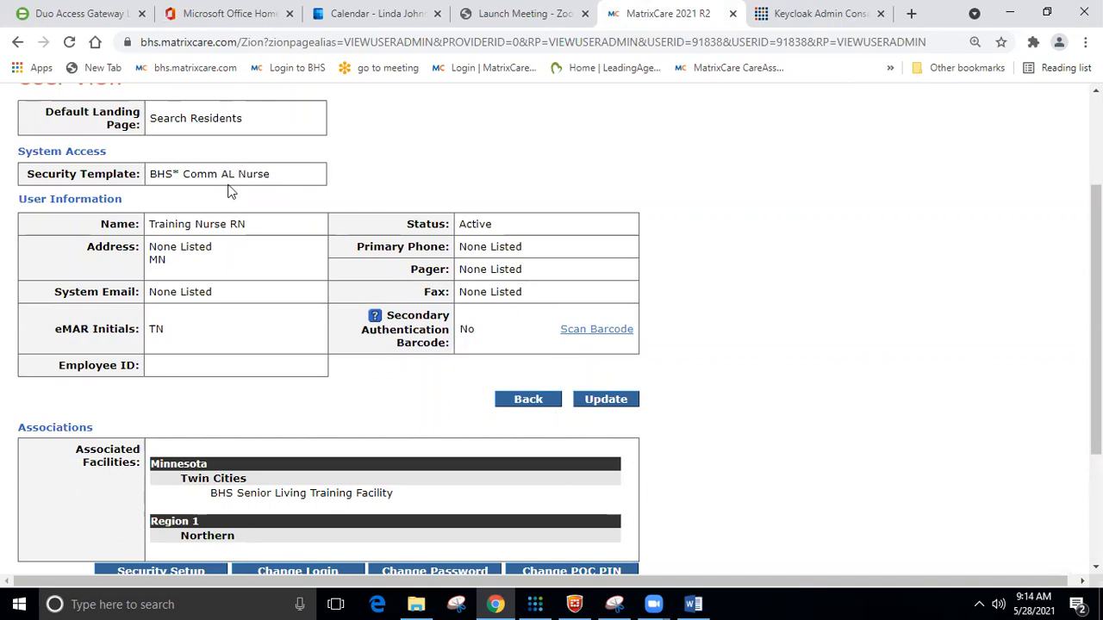
scroll(358, 405, down, 2)
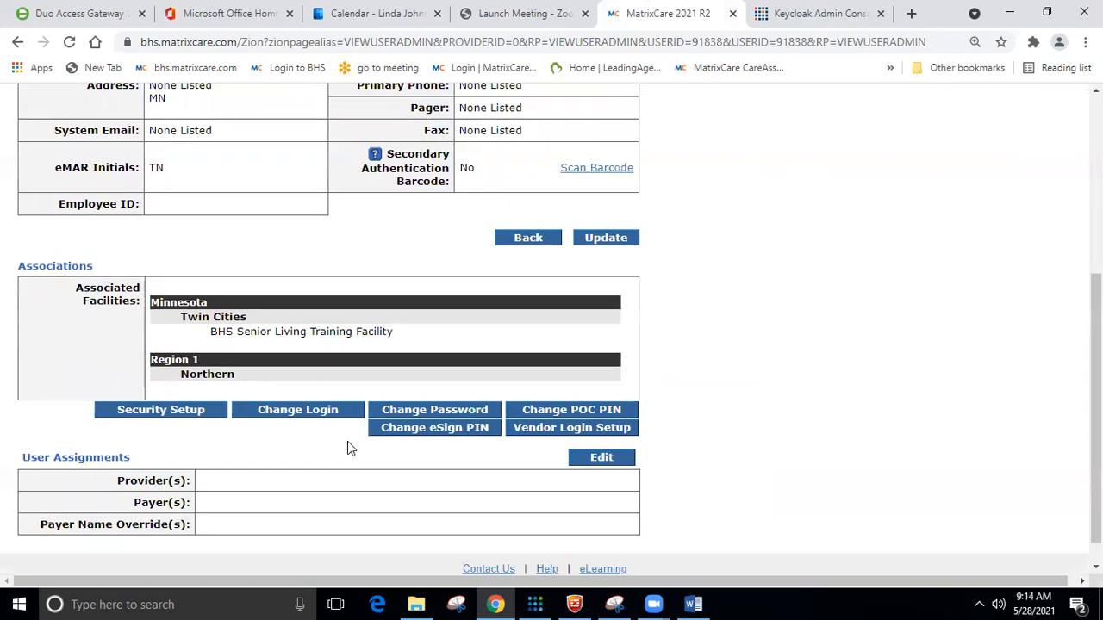
scroll(319, 330, up, 4)
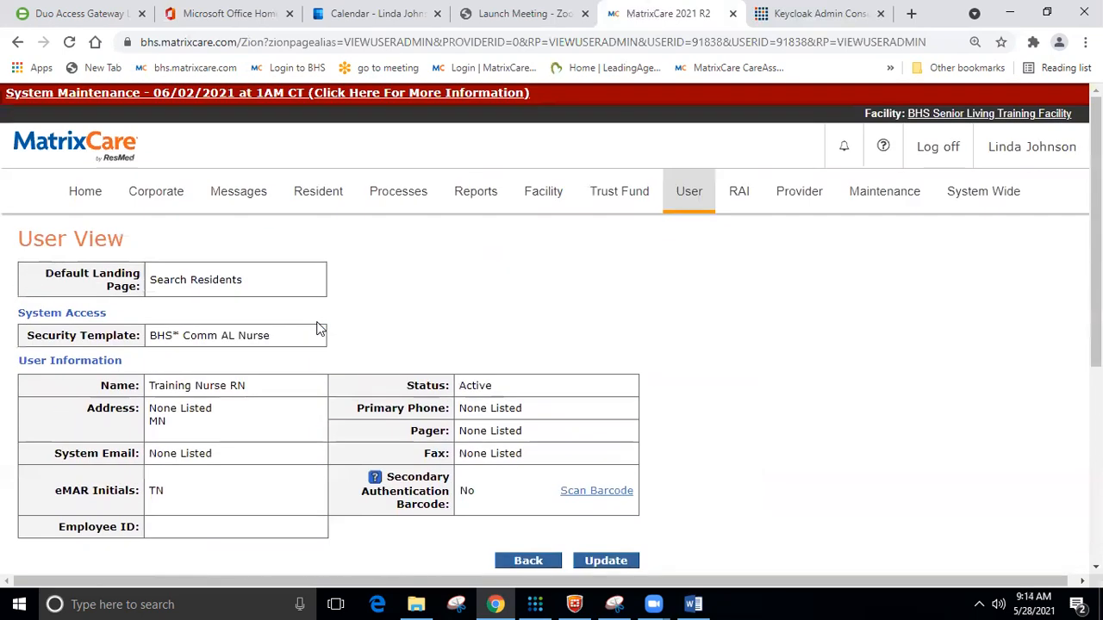
scroll(318, 327, down, 2)
scroll(328, 319, up, 2)
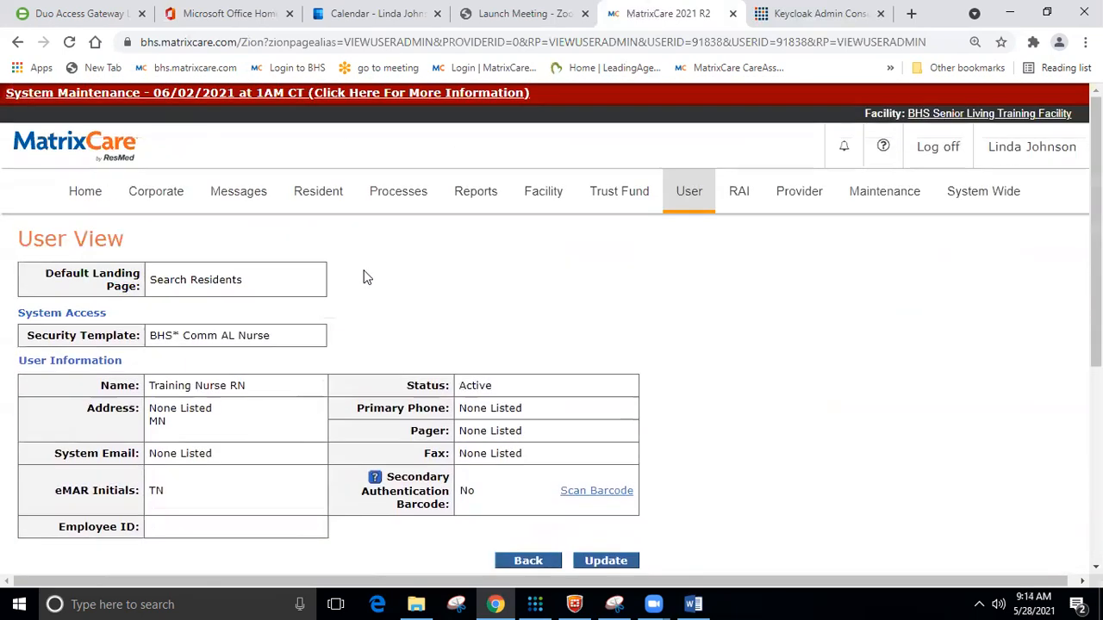
Reset trnurse1's password with Temporary turned off and confirm the change.
click(810, 14)
scroll(492, 418, down, 1)
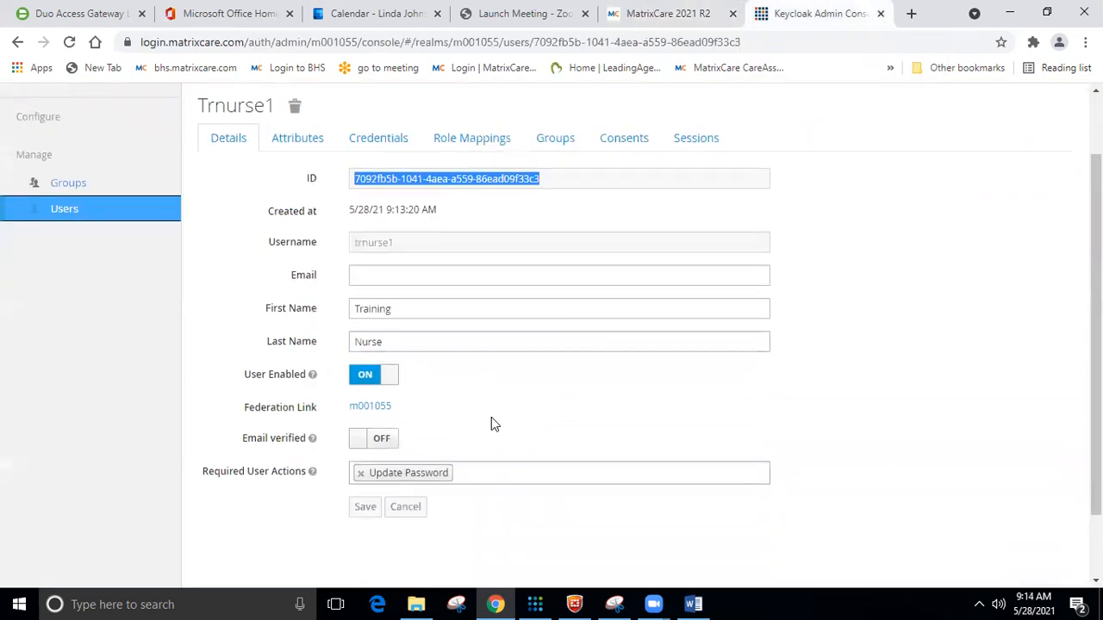
click(386, 141)
click(399, 256)
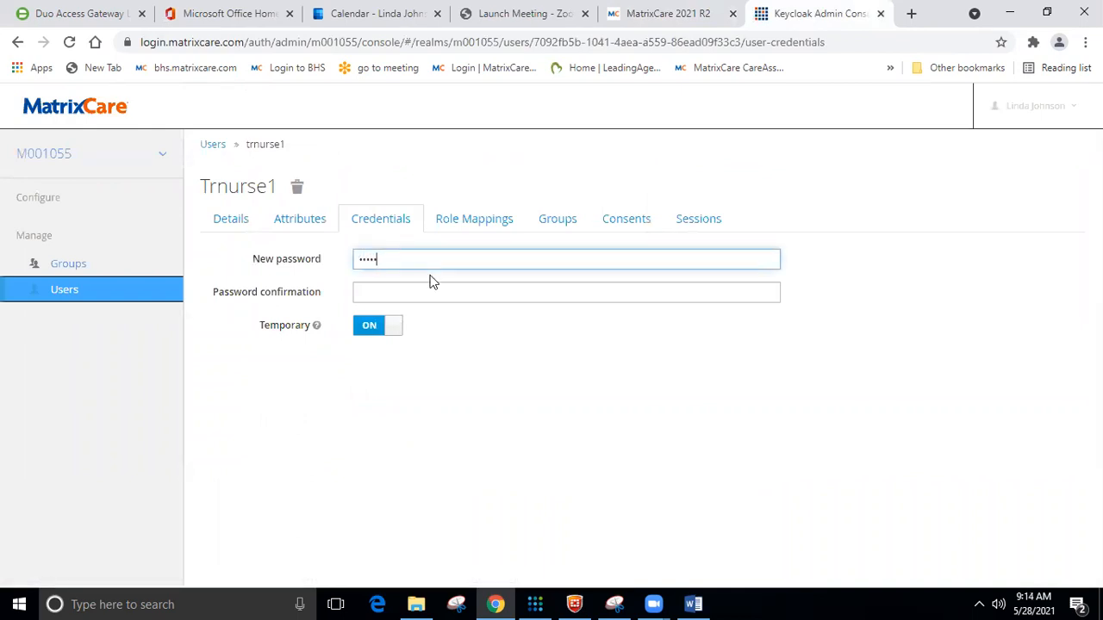
click(400, 287)
text(a)
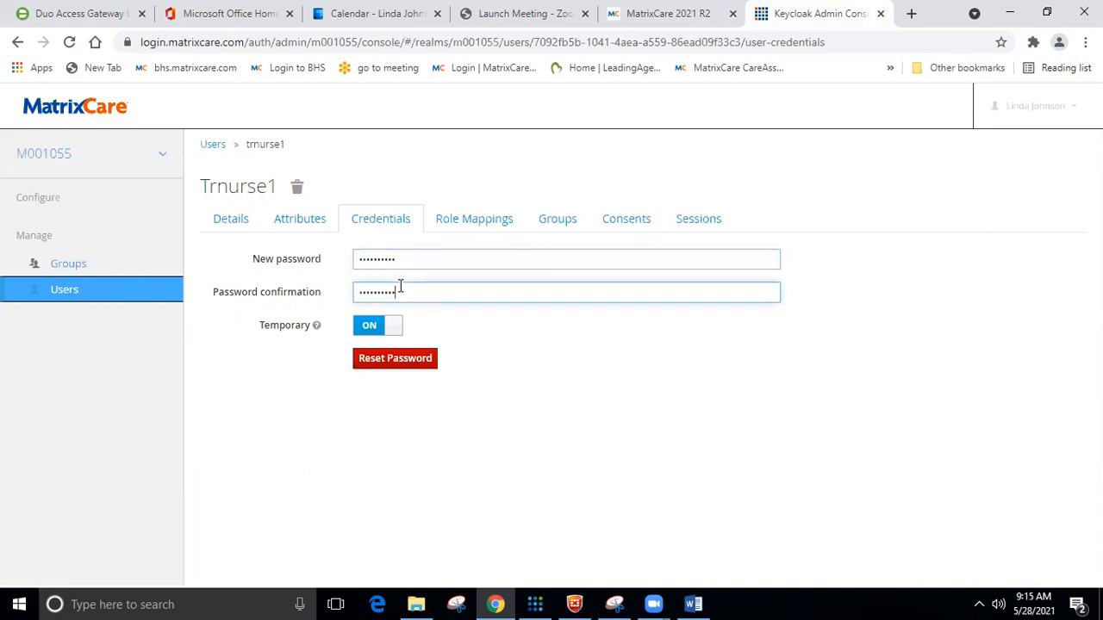
click(358, 321)
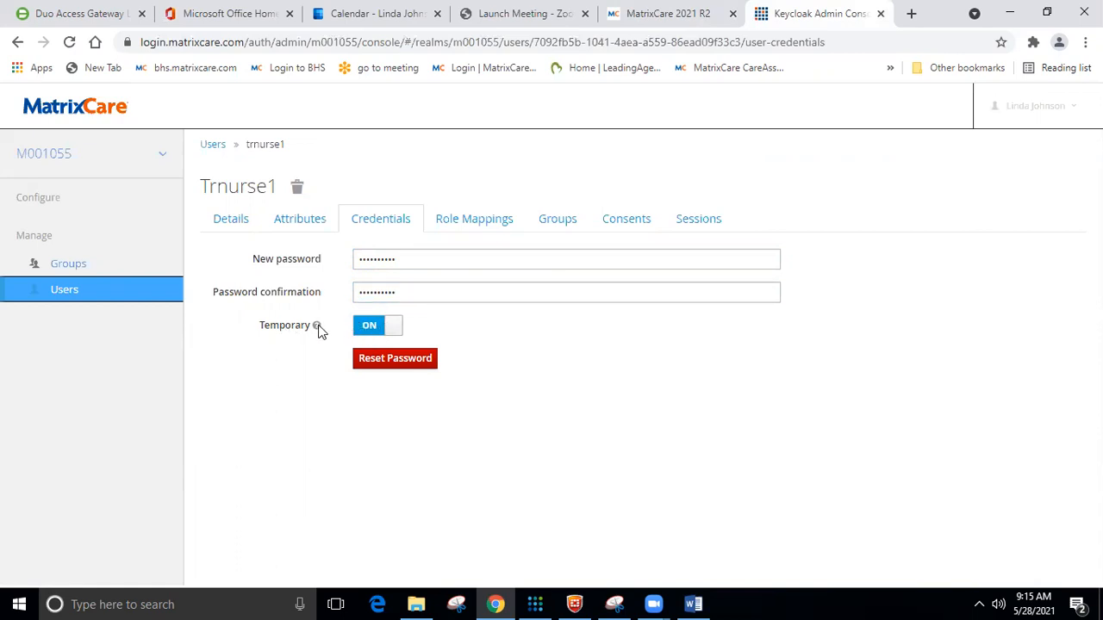
click(384, 330)
click(383, 362)
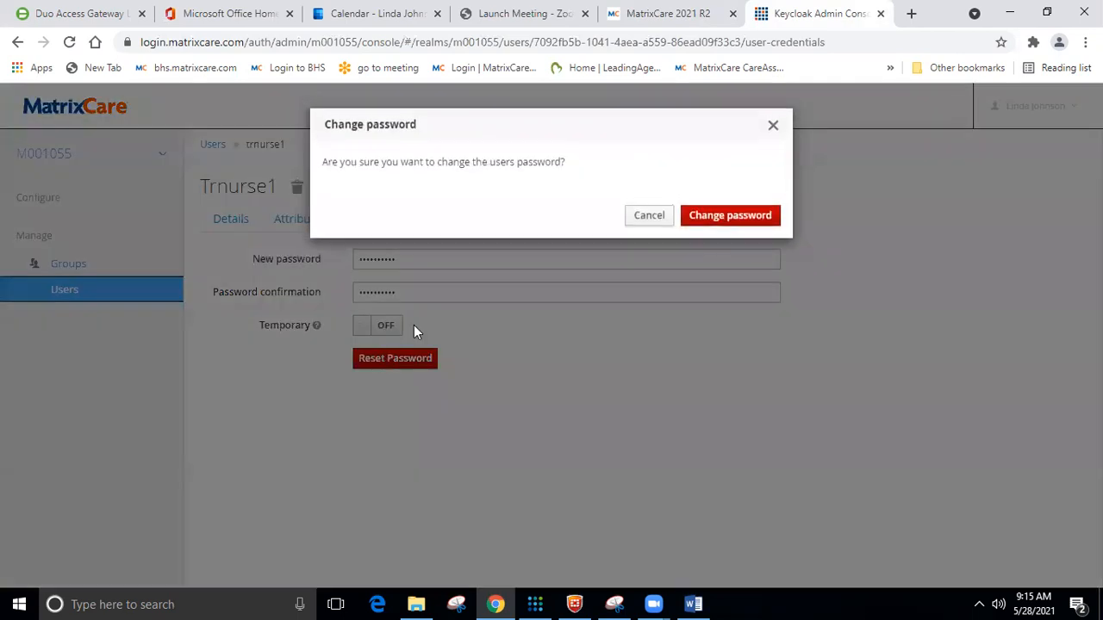
click(695, 217)
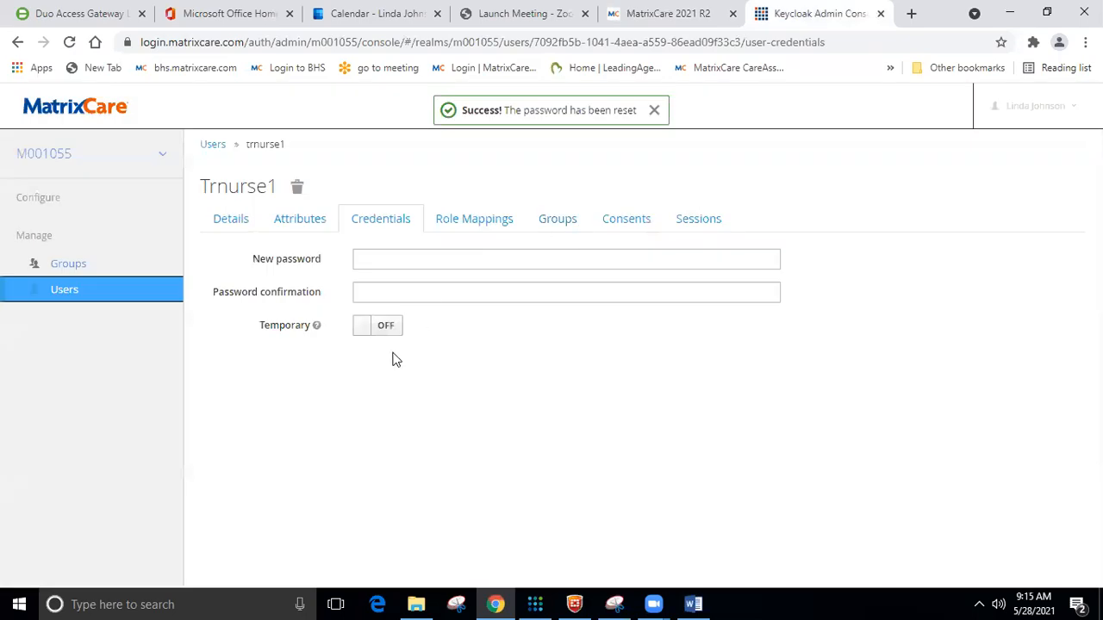
click(488, 219)
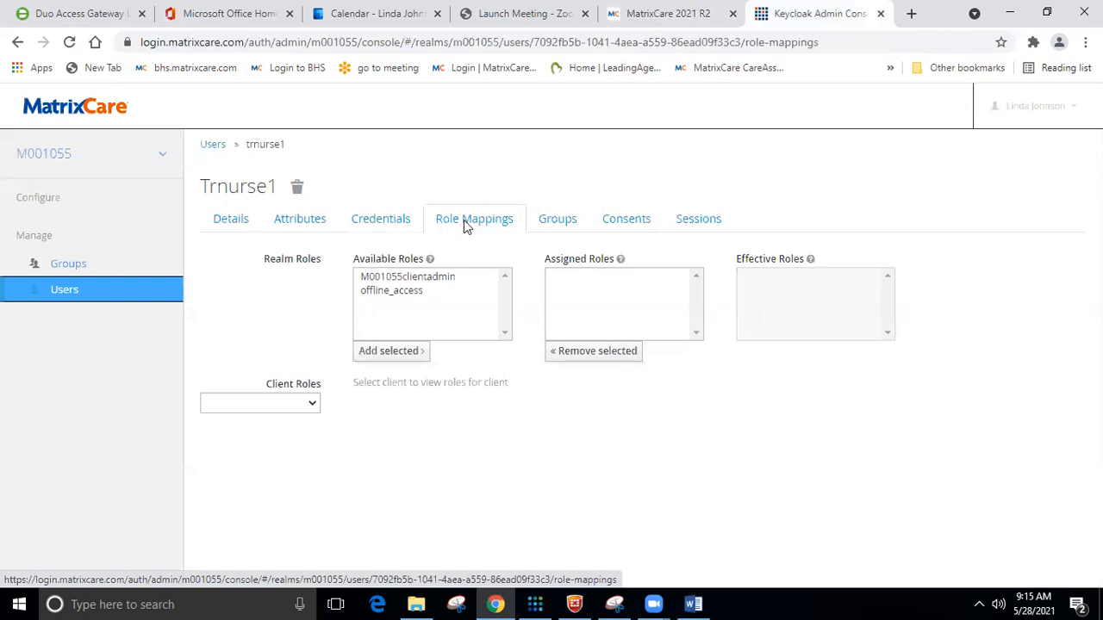
Assign the clientadmin realm role to trnurse1.
click(430, 281)
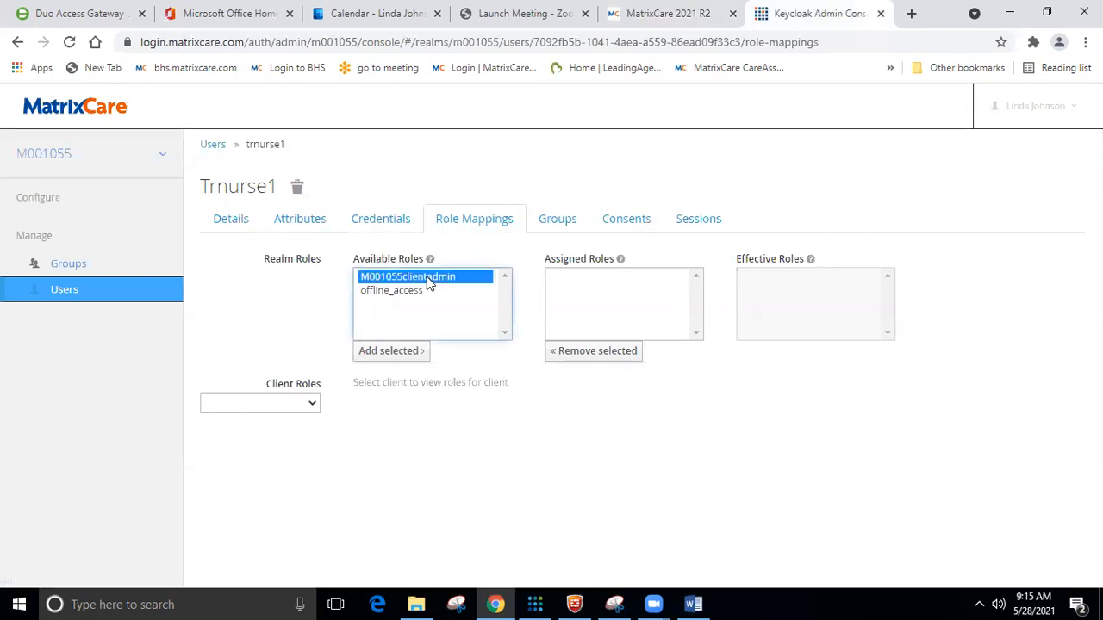
click(392, 353)
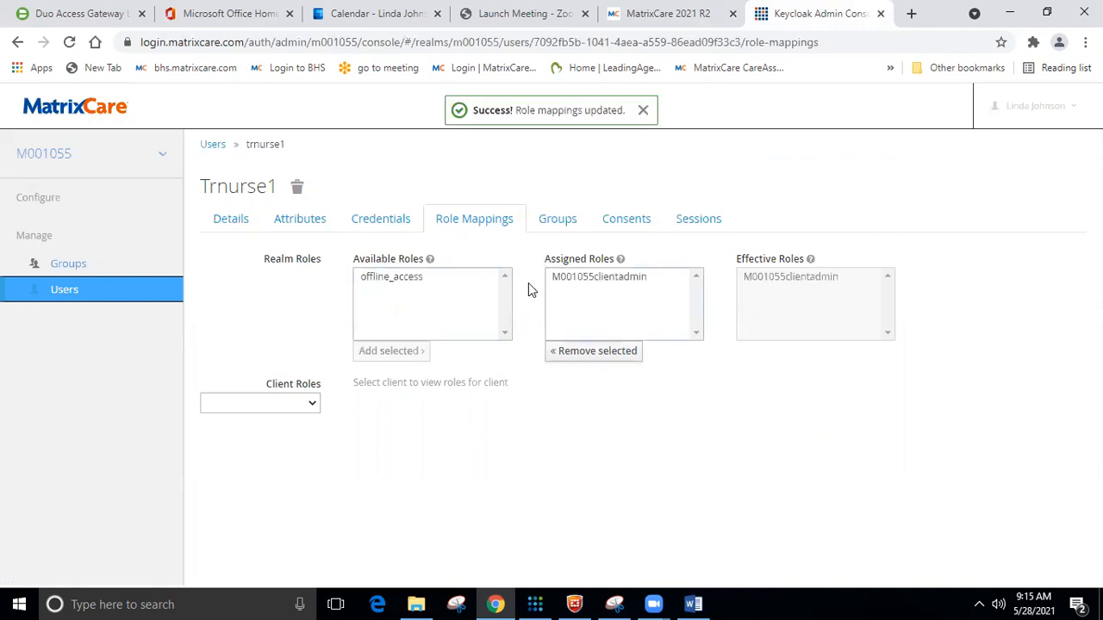
click(593, 278)
click(586, 355)
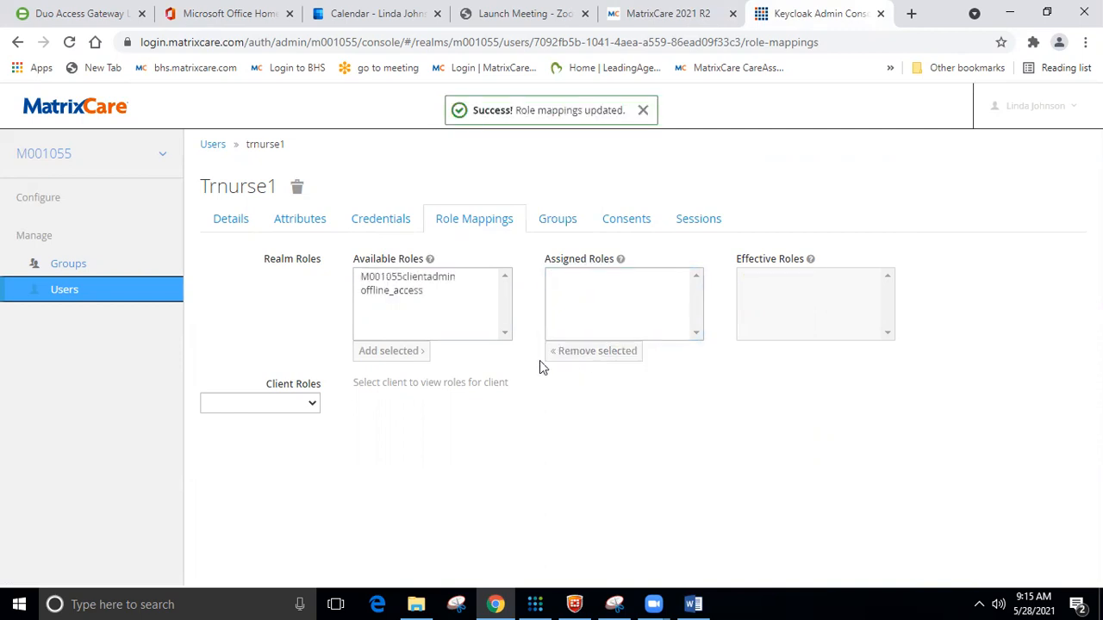
click(412, 282)
click(390, 353)
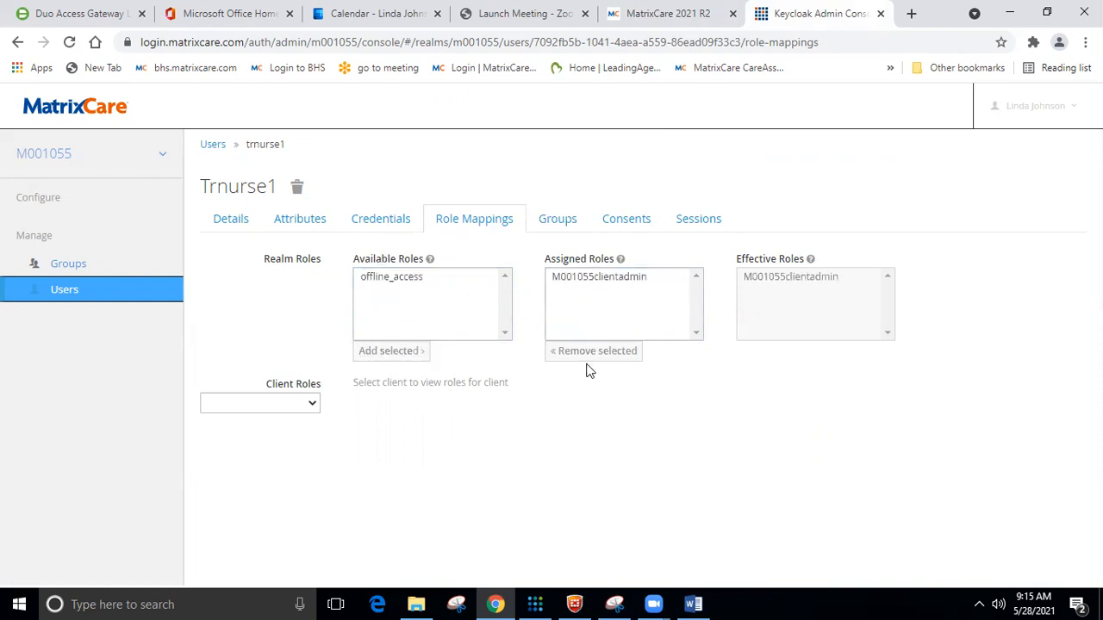
Review the user's Sessions, Details and Credentials, then go to the Login to BHS page.
click(698, 222)
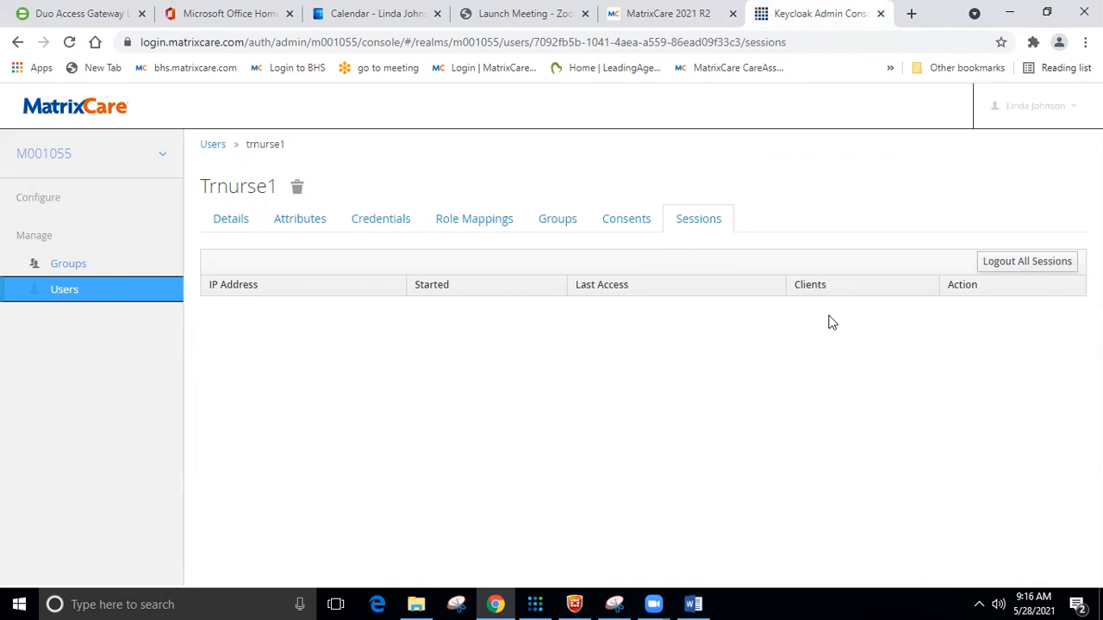
click(475, 222)
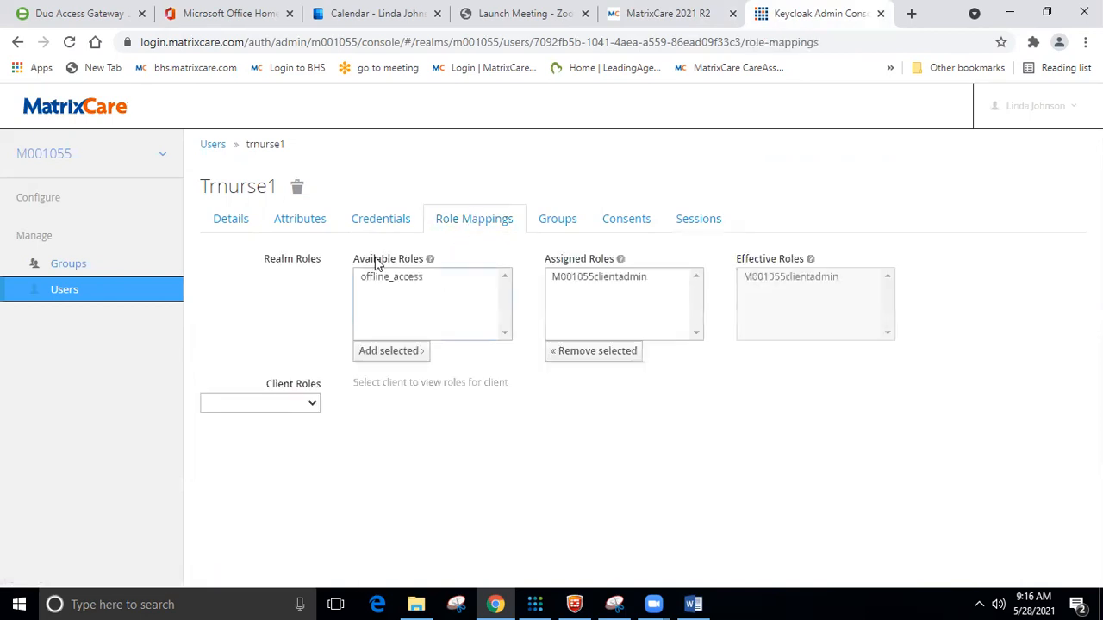
click(220, 222)
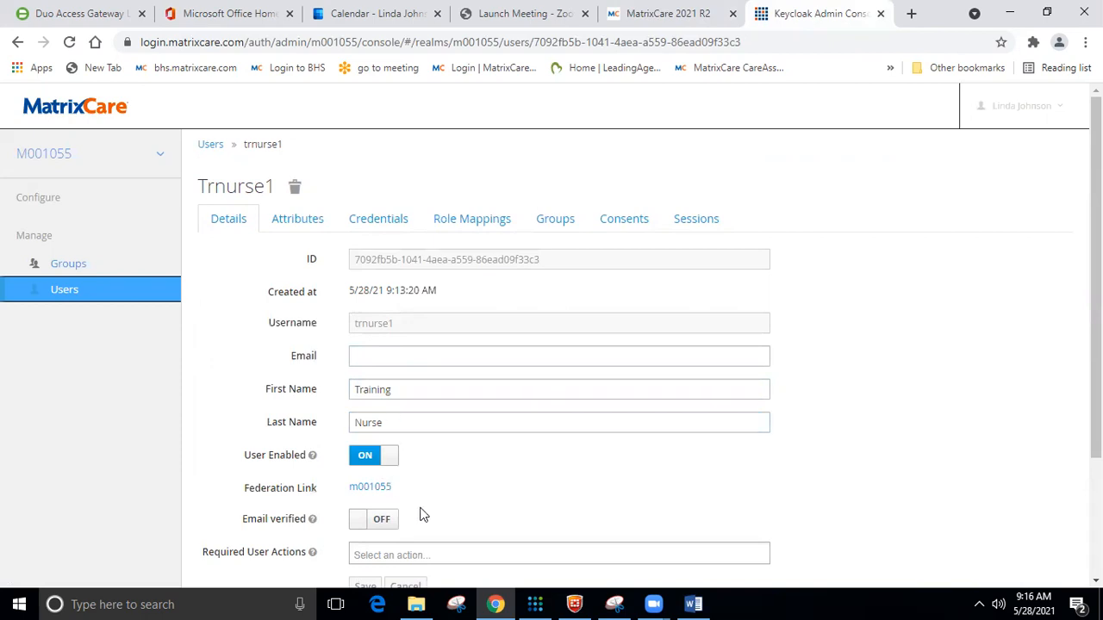
click(372, 230)
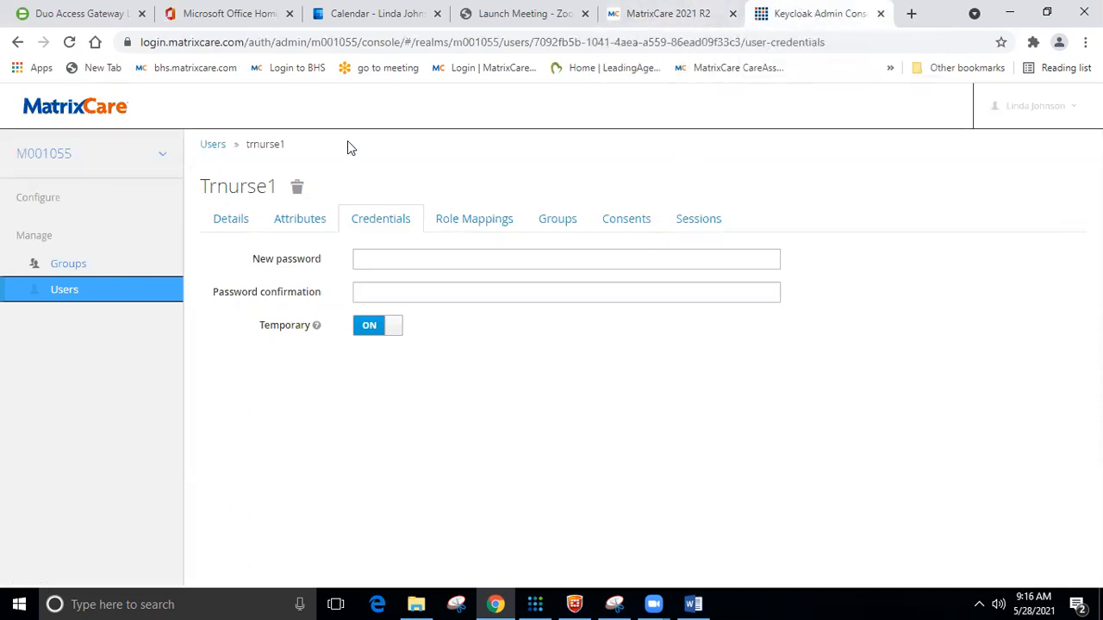
click(293, 67)
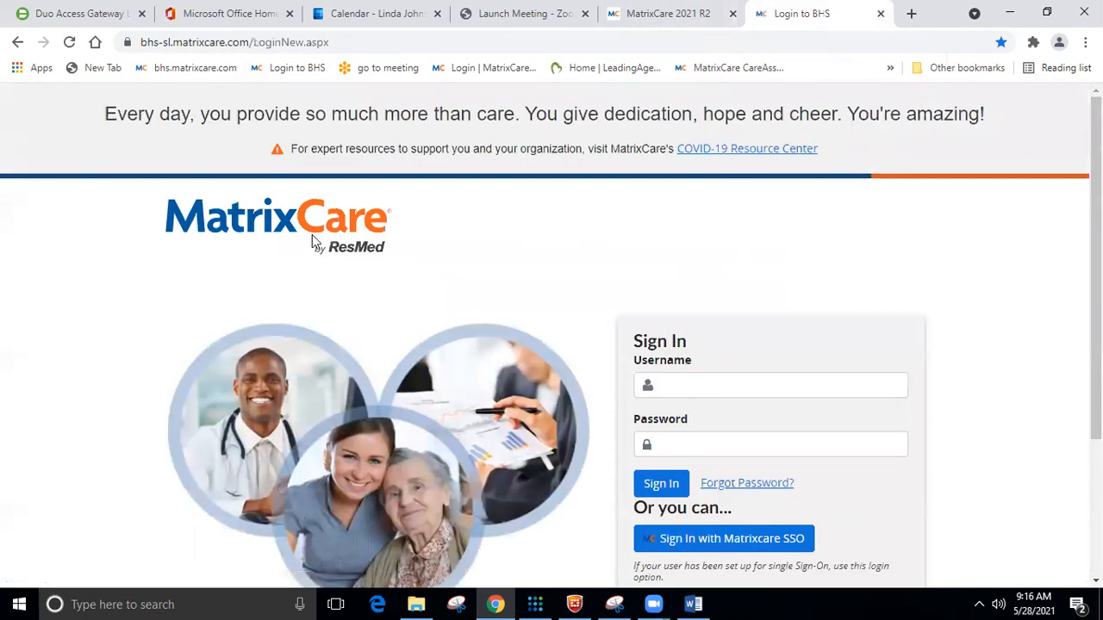
Try signing in with the training account credentials, then sign in with MatrixCare SSO instead.
scroll(704, 435, down, 1)
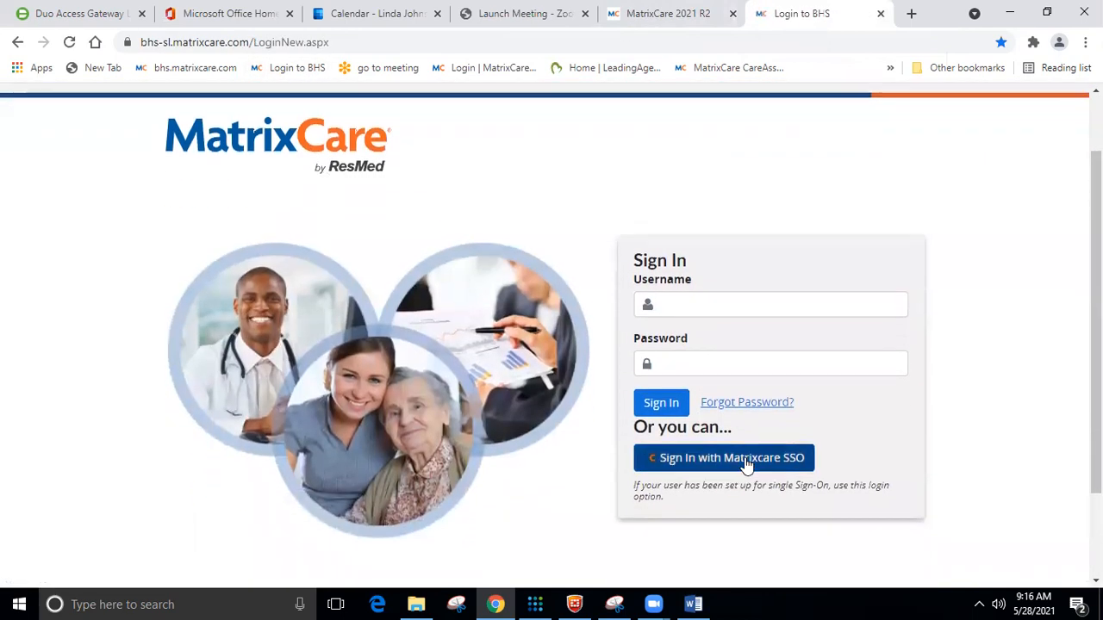
click(665, 300)
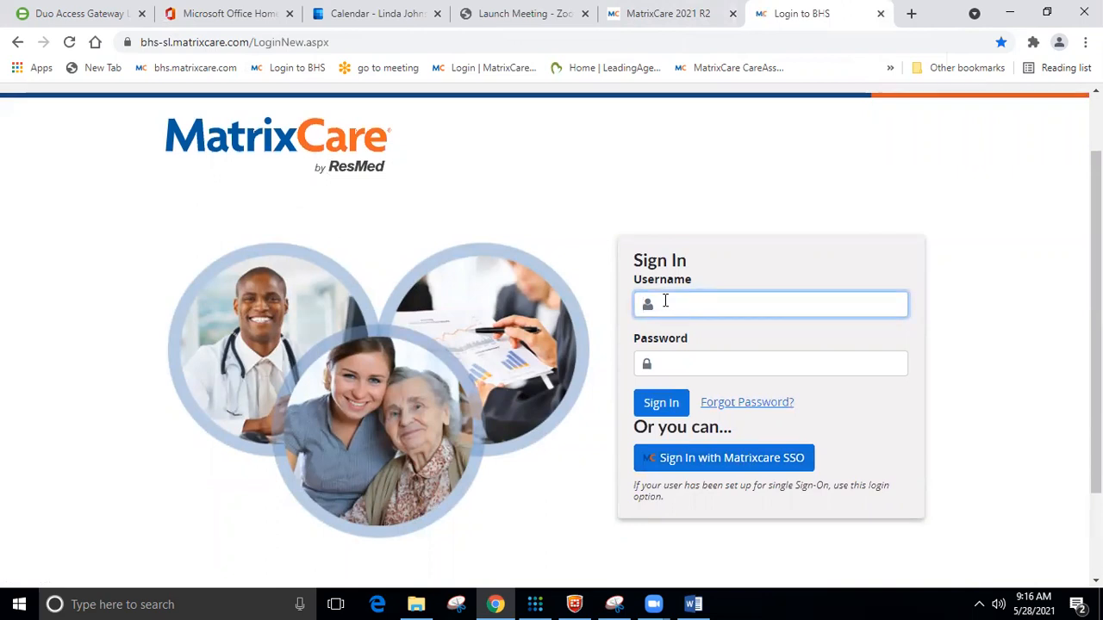
key(Tab)
text(****)
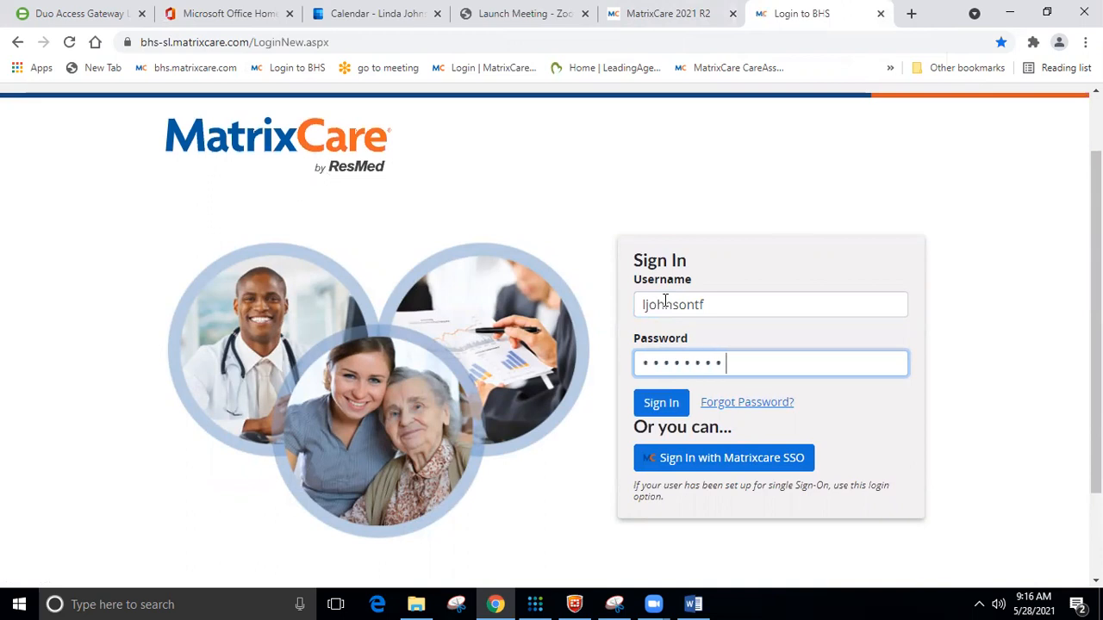
key(Return)
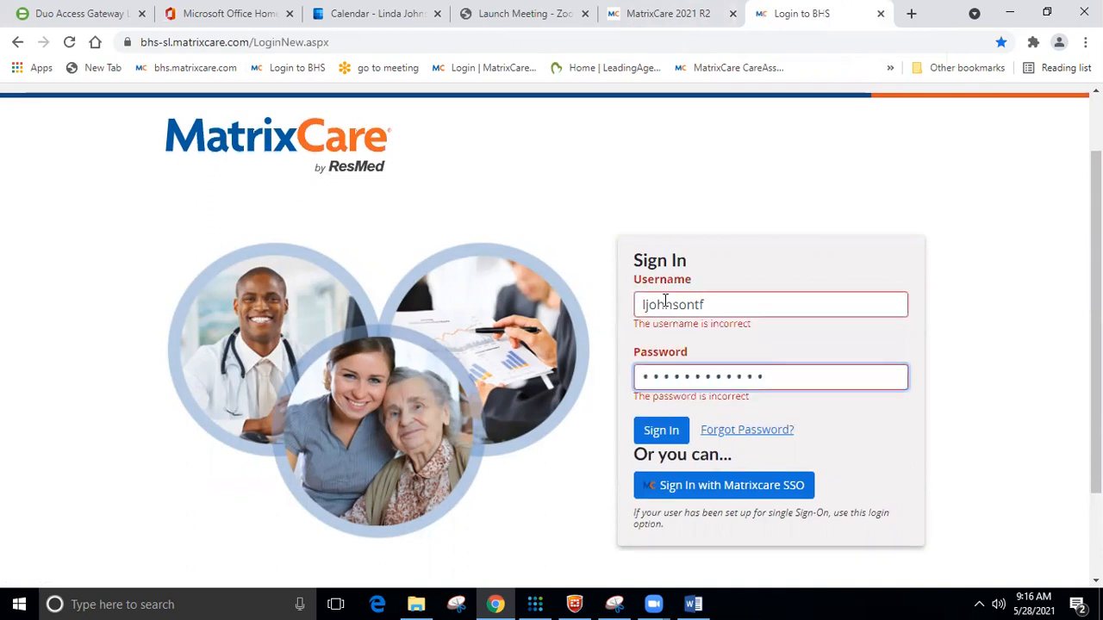
click(746, 491)
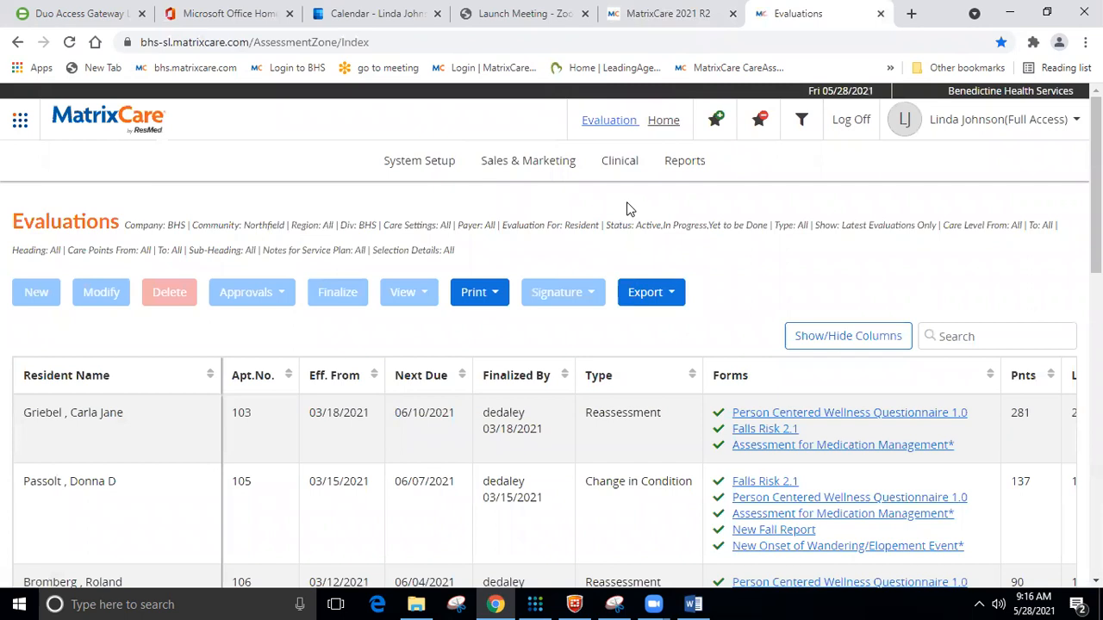
In Care Assist User Management, search for 'train' and start adding a new user.
click(404, 163)
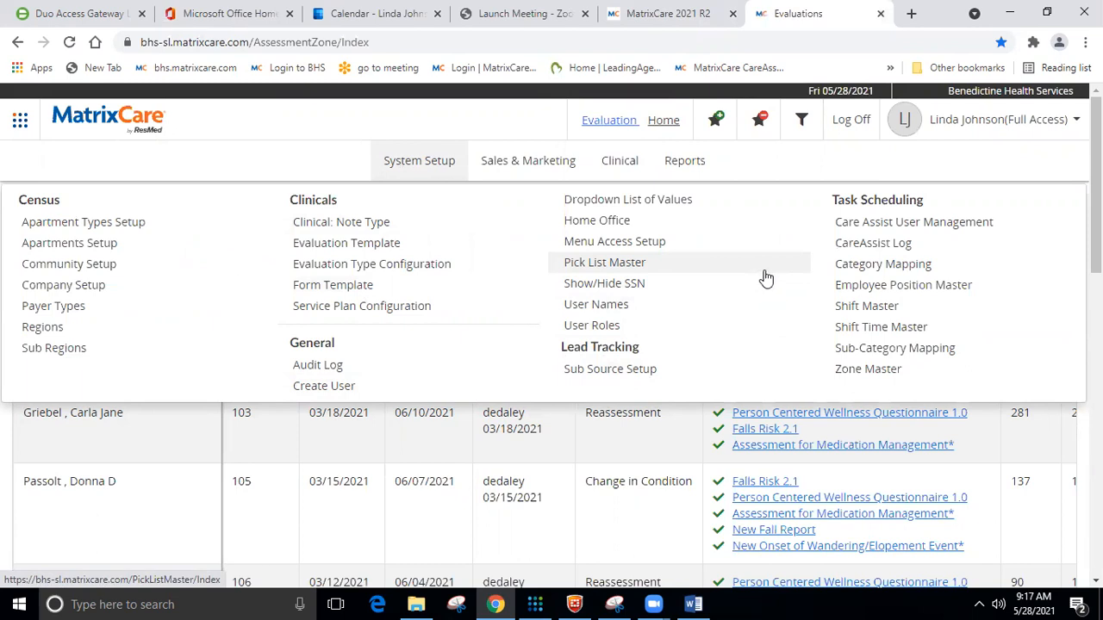
click(929, 228)
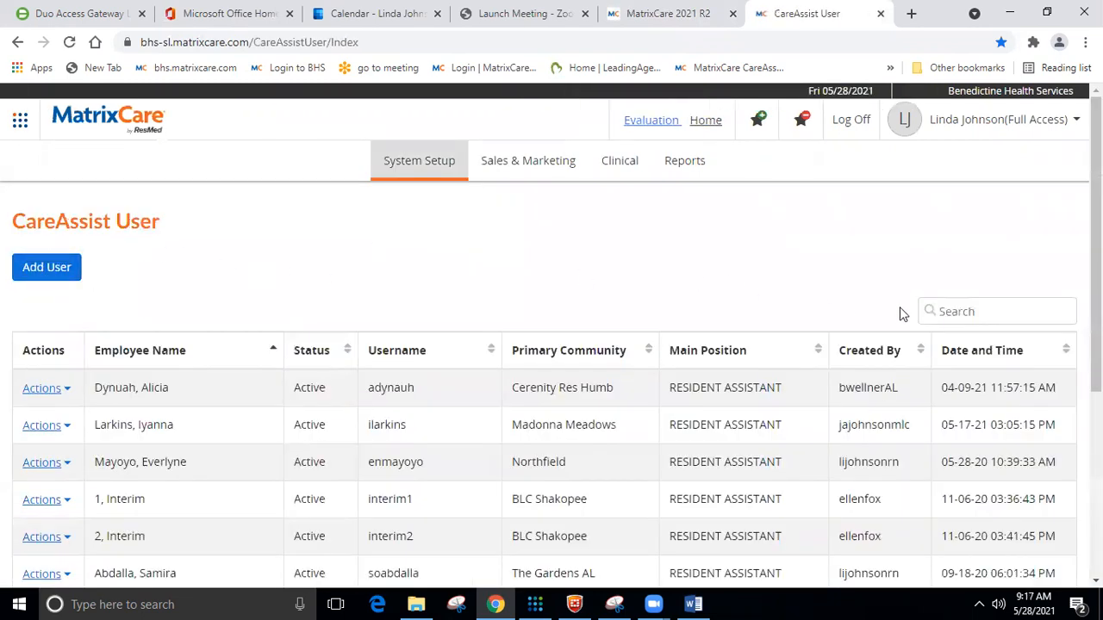
click(965, 302)
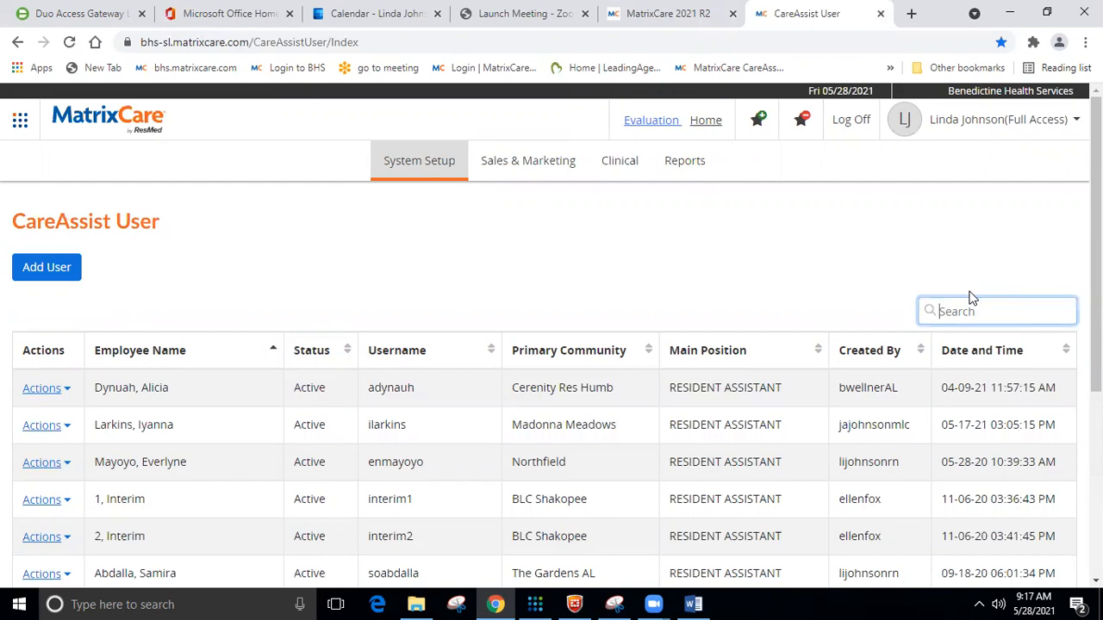
text(training)
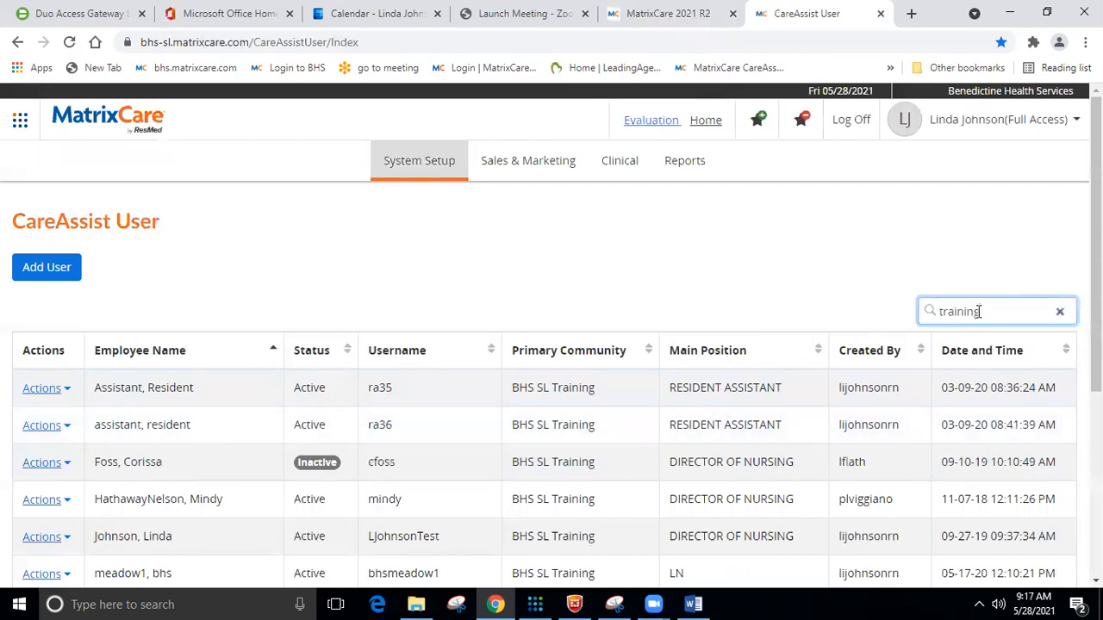
key(BackSpace)
key(BackSpace)
key(BackSpace)
key(BackSpace)
key(BackSpace)
click(58, 272)
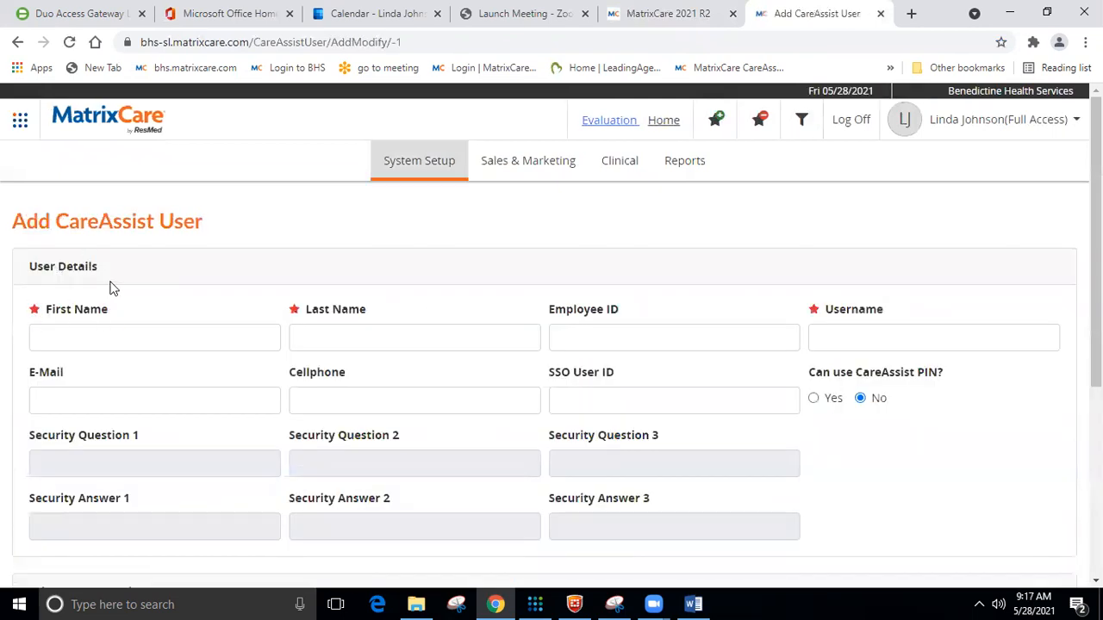
Open the training nurse's existing MatrixCare record in edit mode for reference.
click(642, 16)
scroll(590, 233, down, 1)
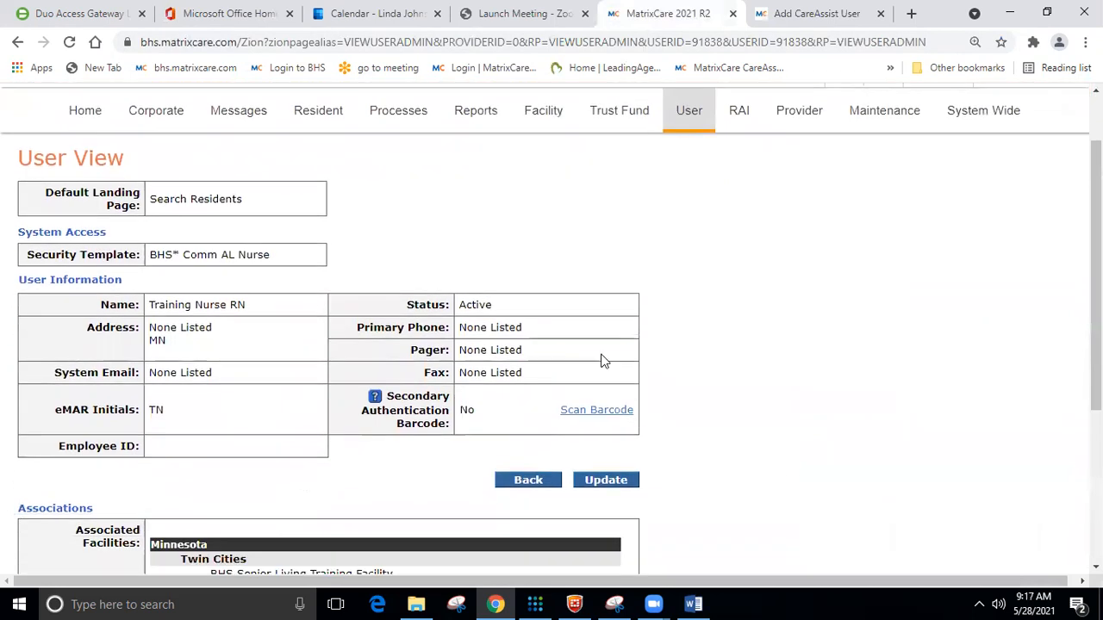
click(607, 480)
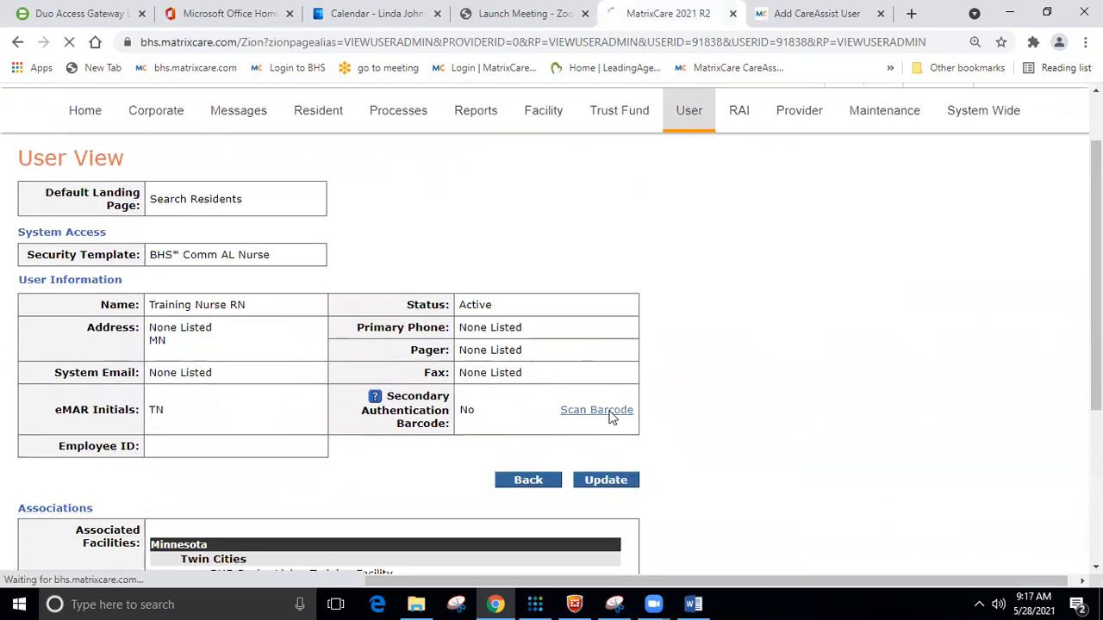
scroll(373, 273, down, 2)
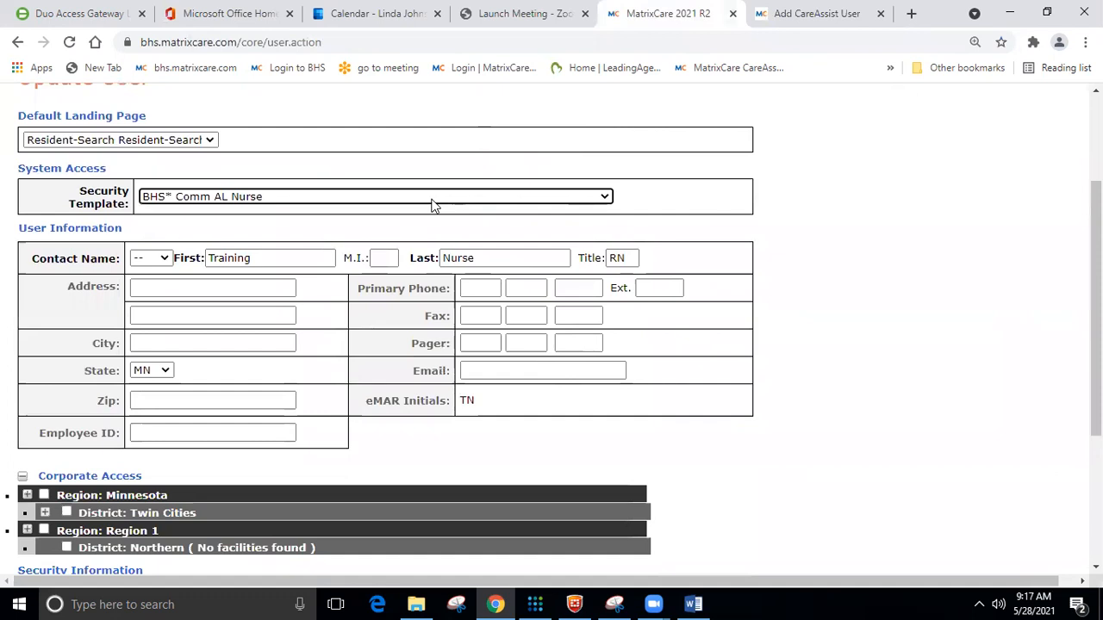
click(817, 16)
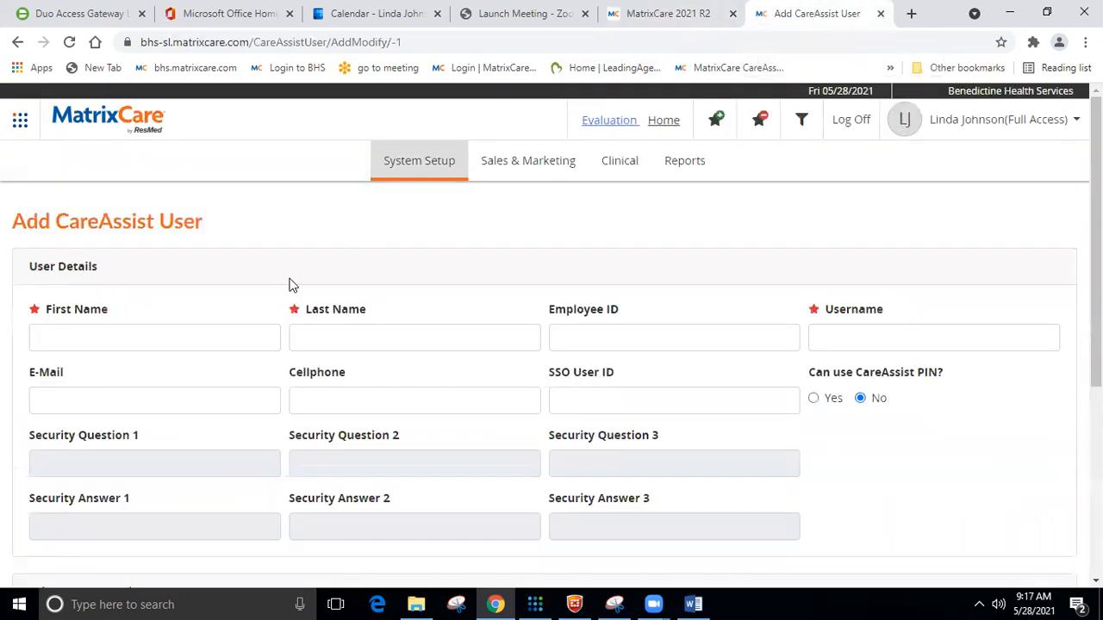
Enter first name Training, last name Nurse and username trnurse1 on the new user form.
click(206, 325)
text(Training)
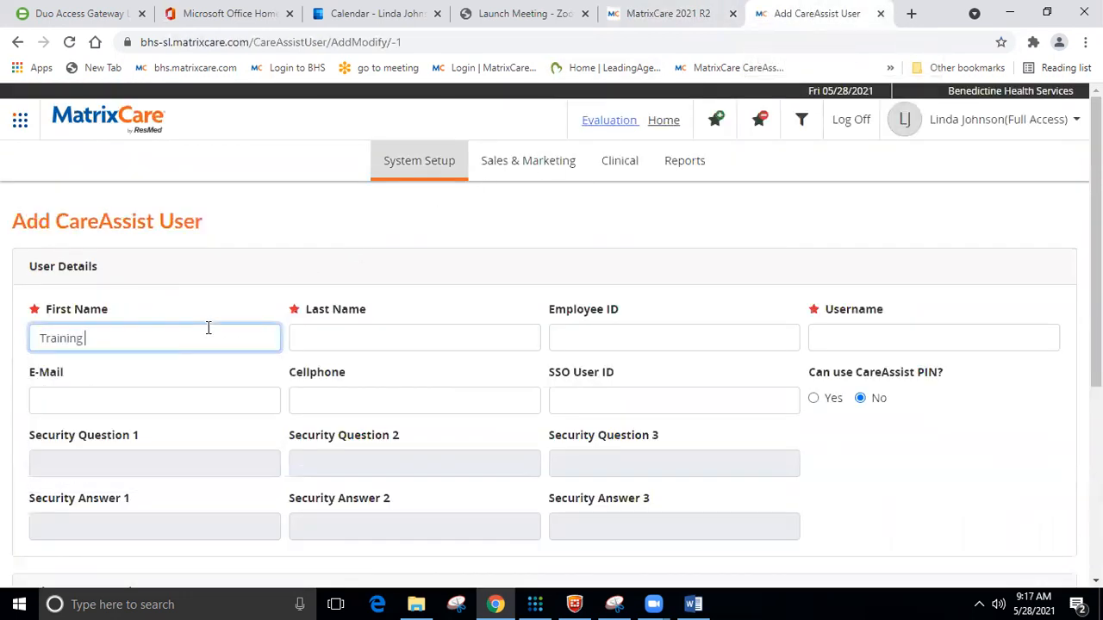
key(Tab)
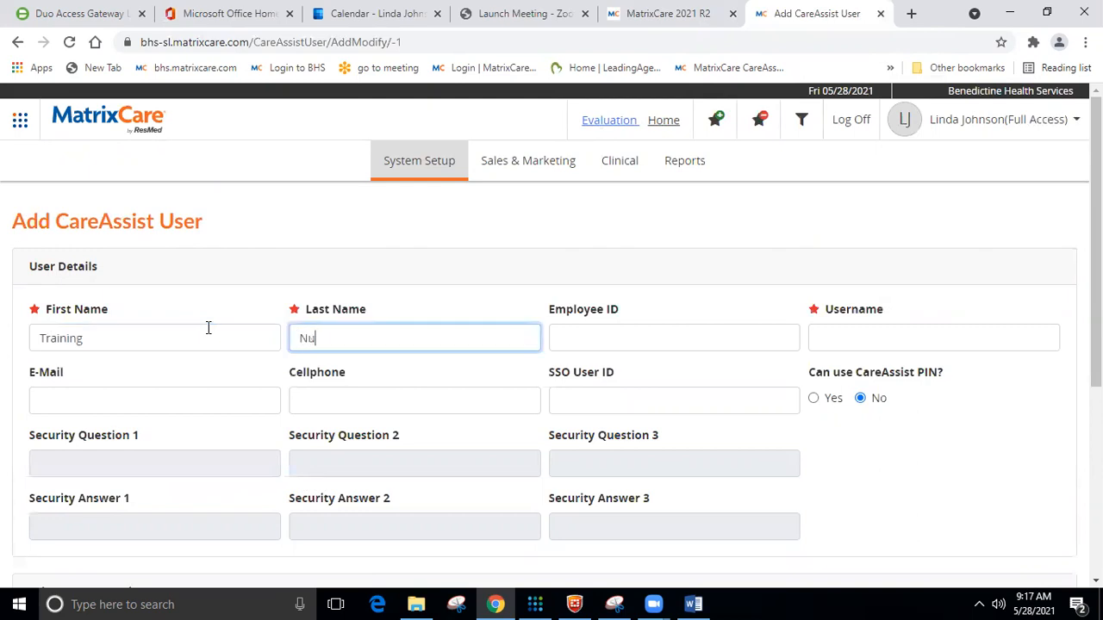
click(655, 16)
scroll(364, 382, down, 3)
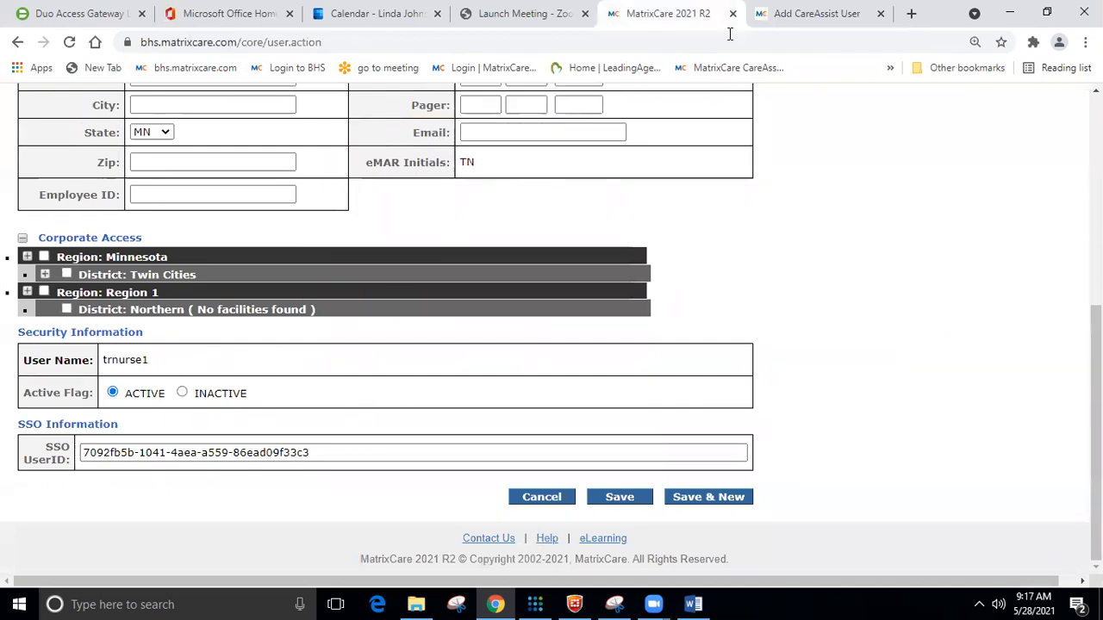
click(814, 13)
click(849, 339)
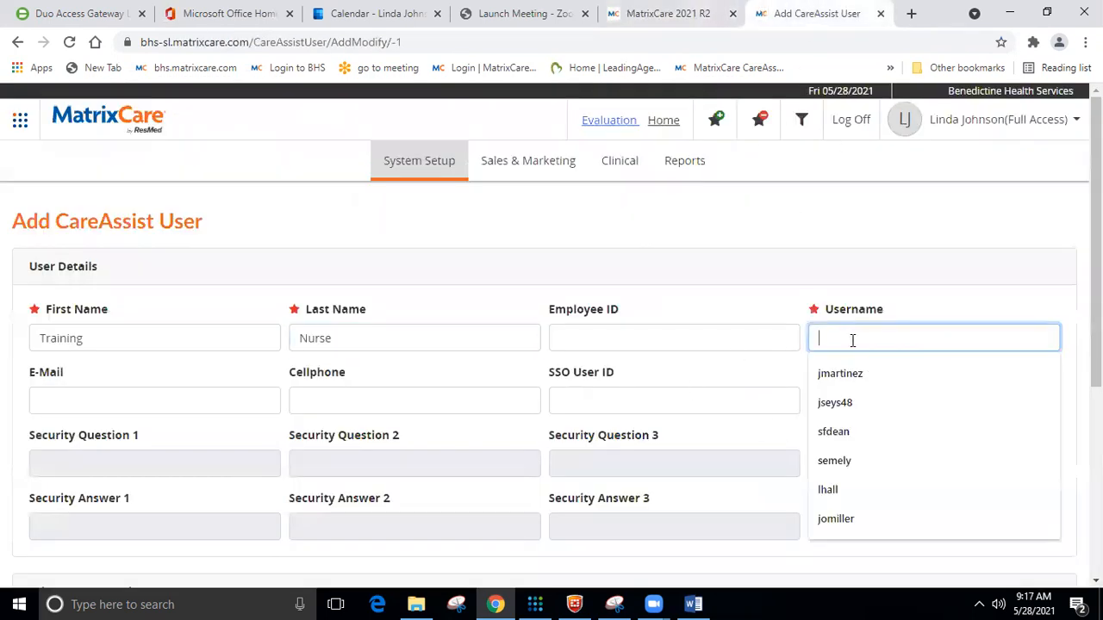
text(trnurse1)
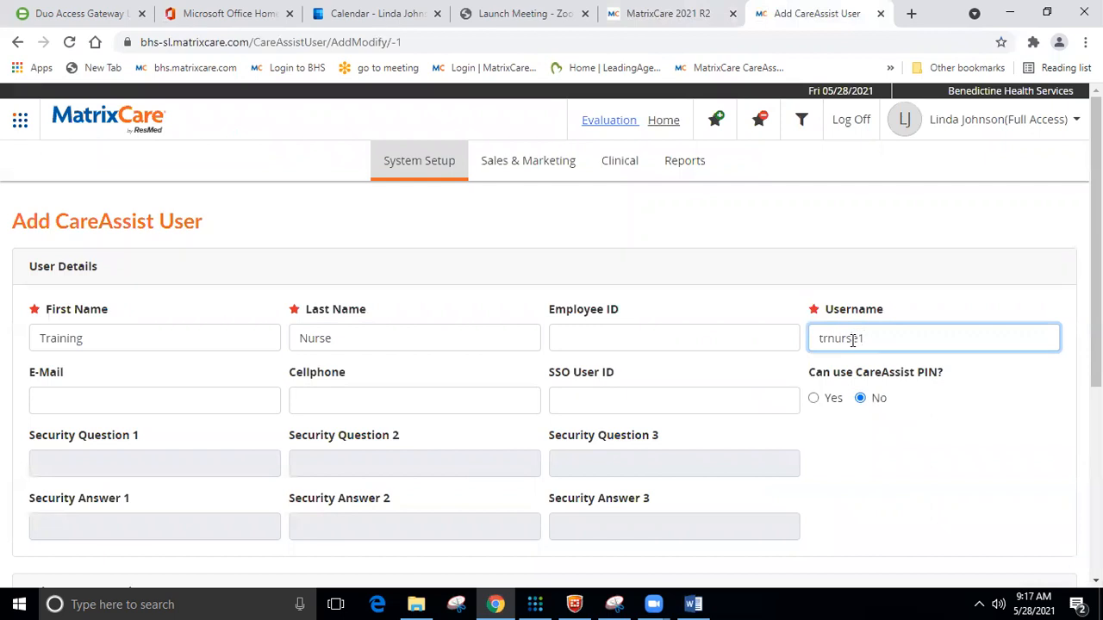
scroll(724, 394, down, 2)
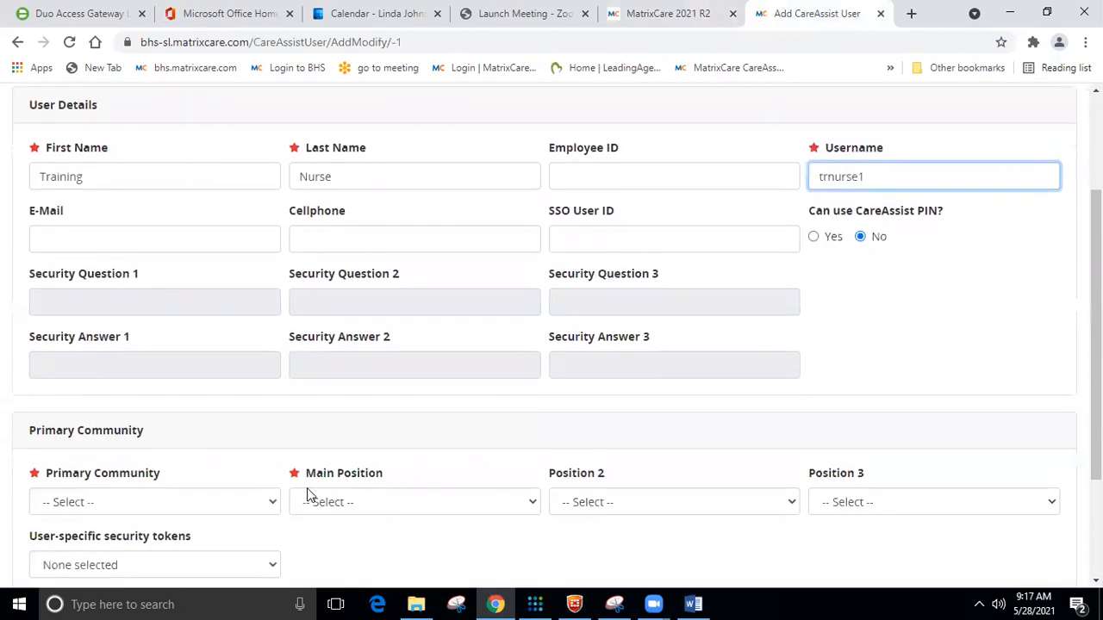
Choose BHS SL Training as the Primary Community.
click(270, 494)
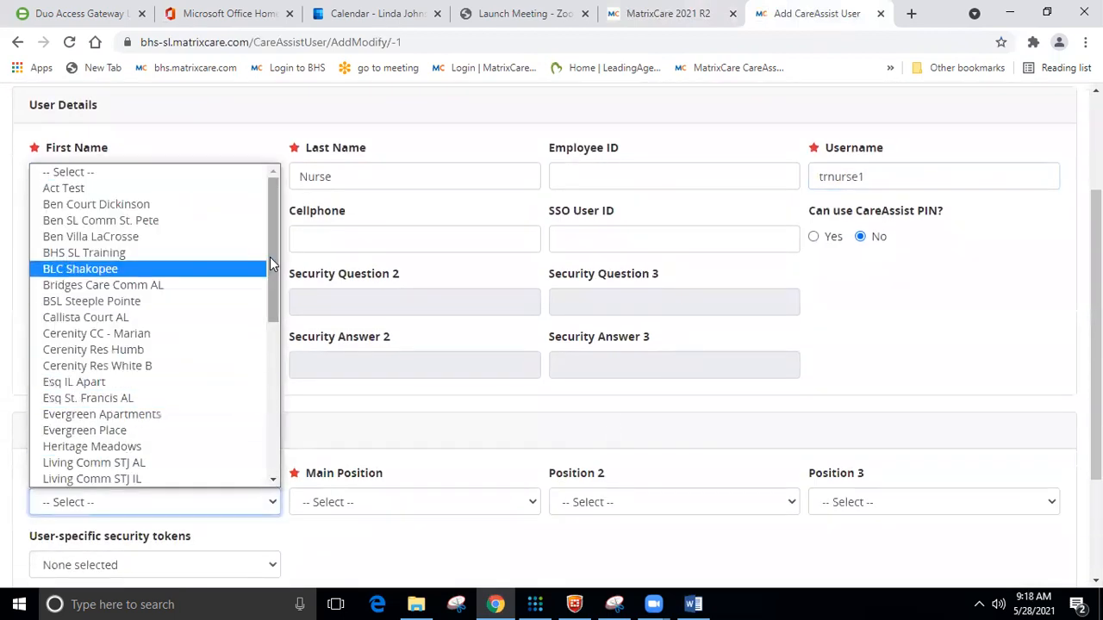
click(212, 263)
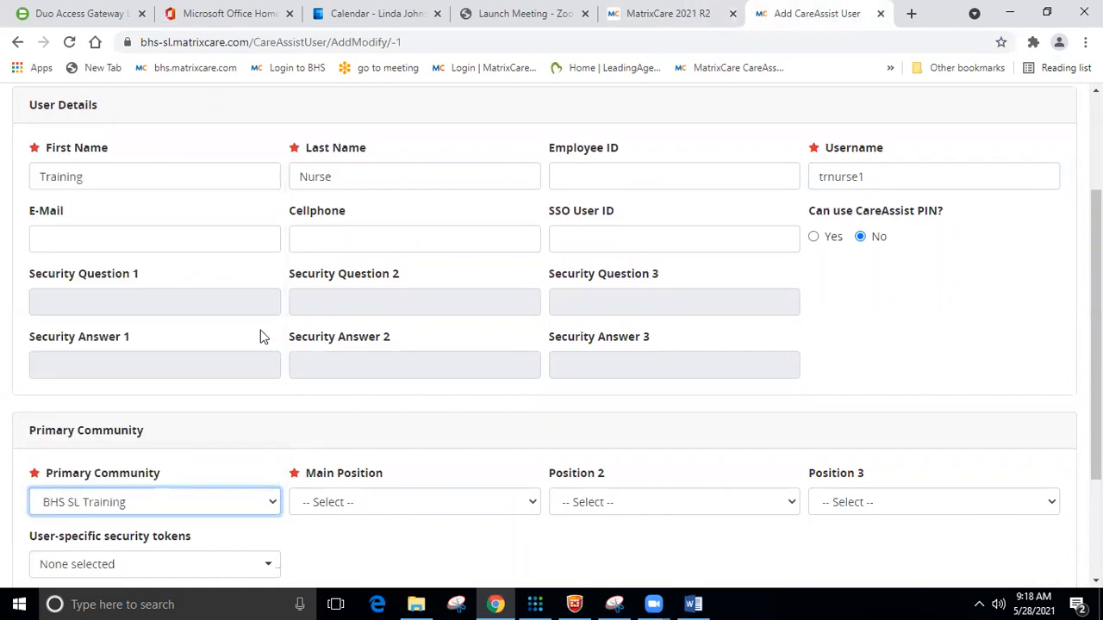
scroll(360, 420, down, 1)
scroll(388, 364, up, 2)
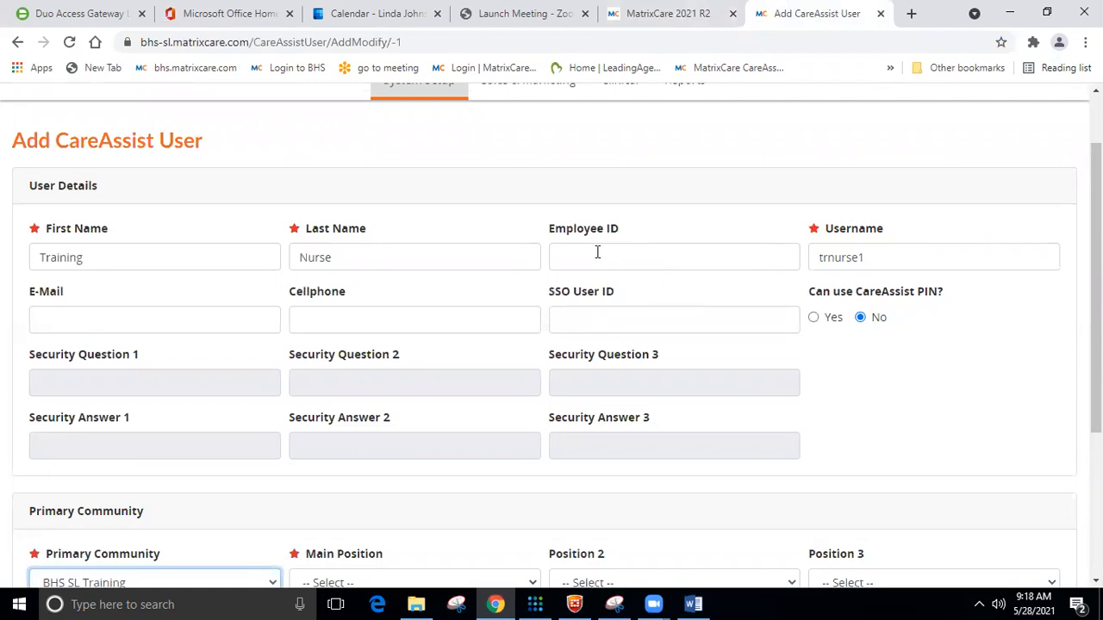
Paste the copied SSO User ID and verify it against the existing record.
click(600, 320)
text(7092fb5b-1041-4aea-a559-86ead09f33c3)
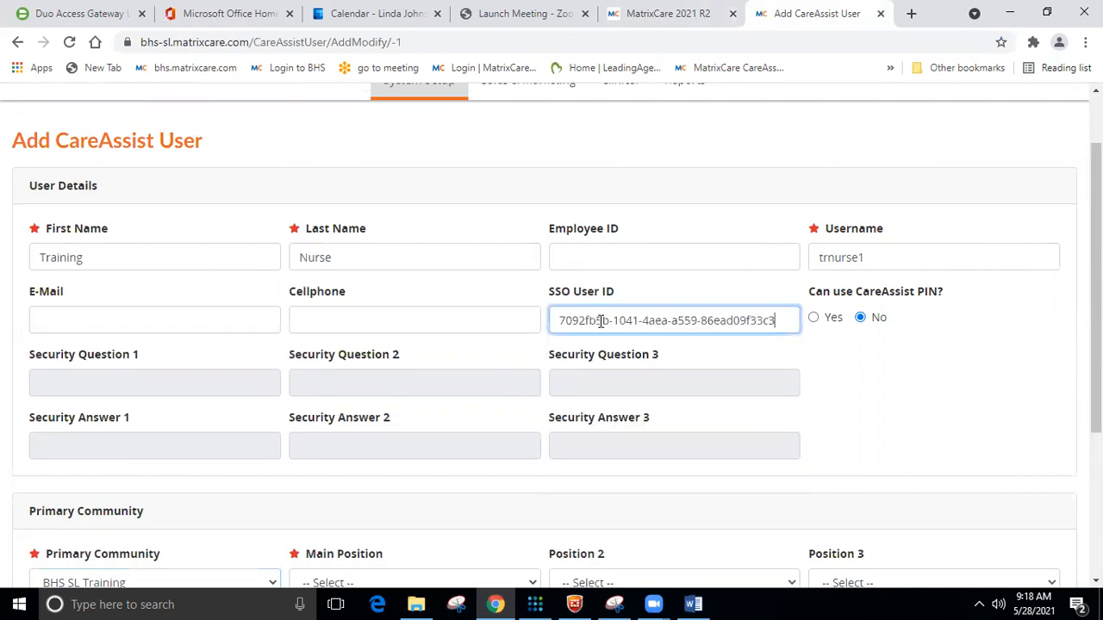
click(627, 8)
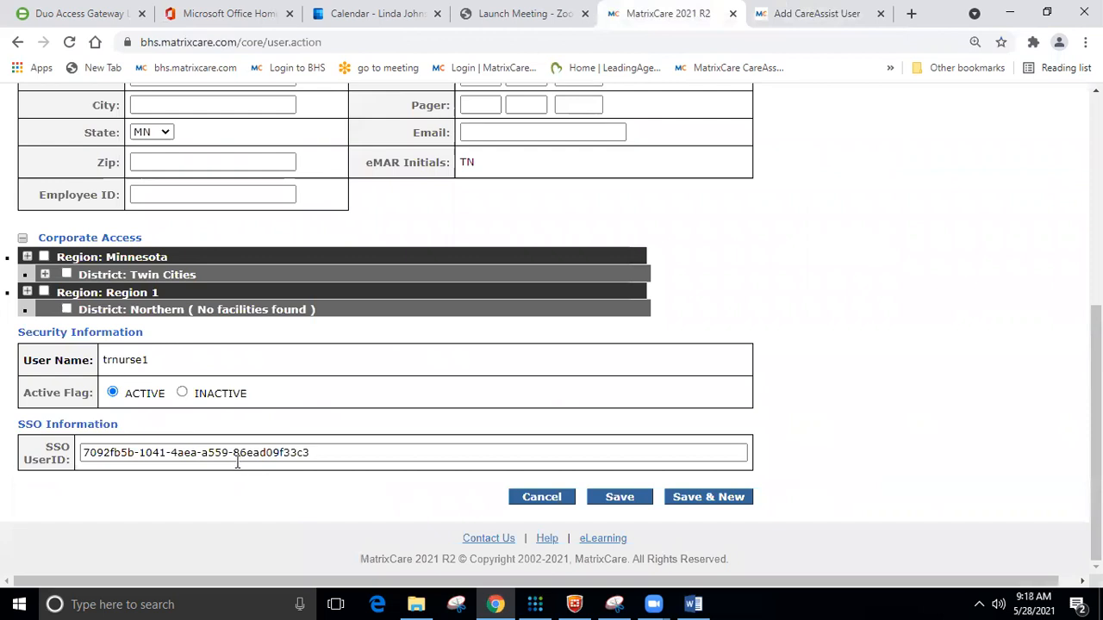
click(818, 14)
scroll(487, 354, down, 2)
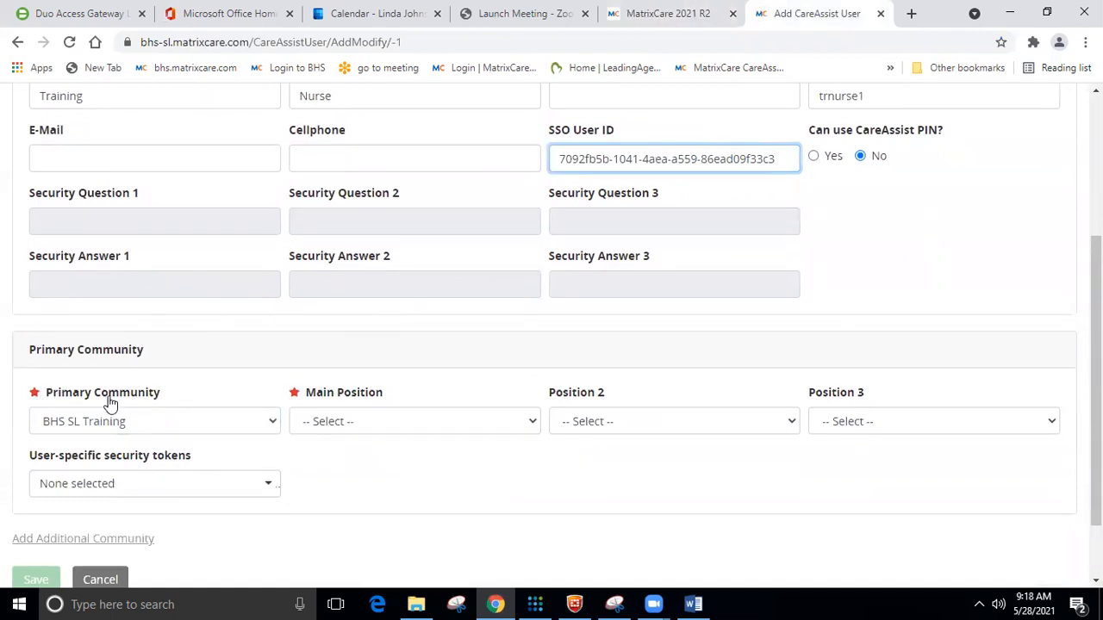
Make RN the user's Main Position and bring up the user-specific security tokens list.
click(367, 423)
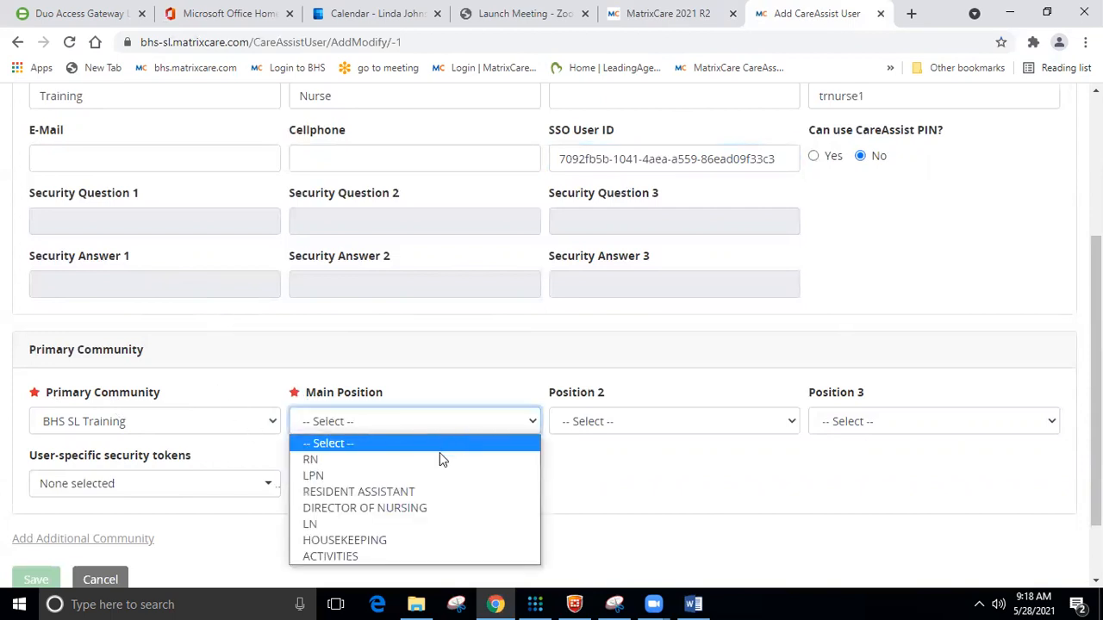
click(438, 458)
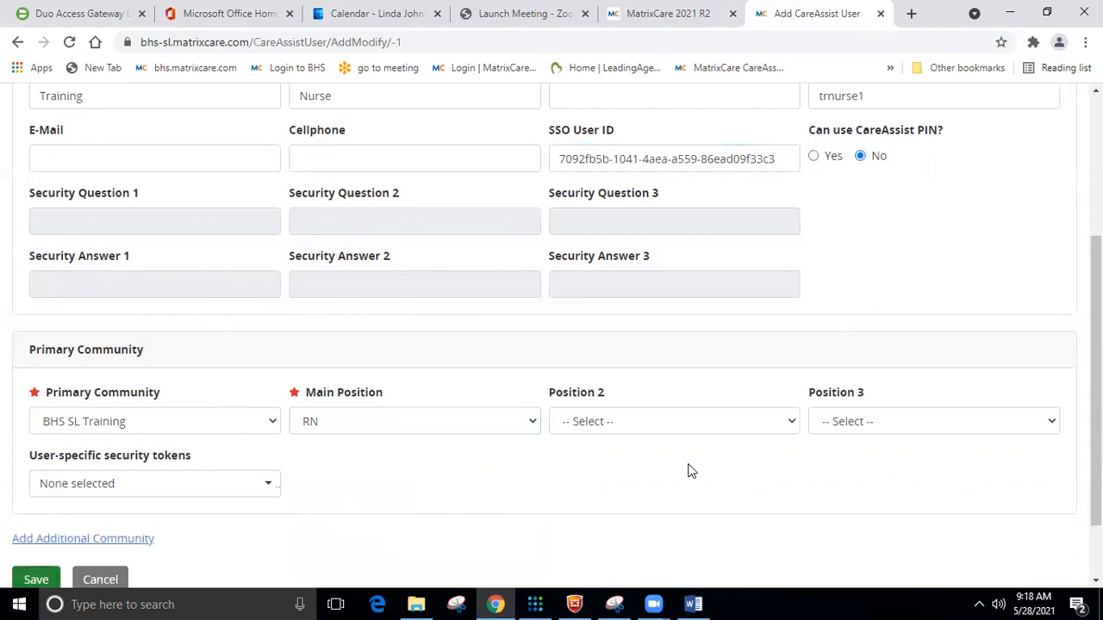
scroll(689, 471, down, 2)
click(526, 348)
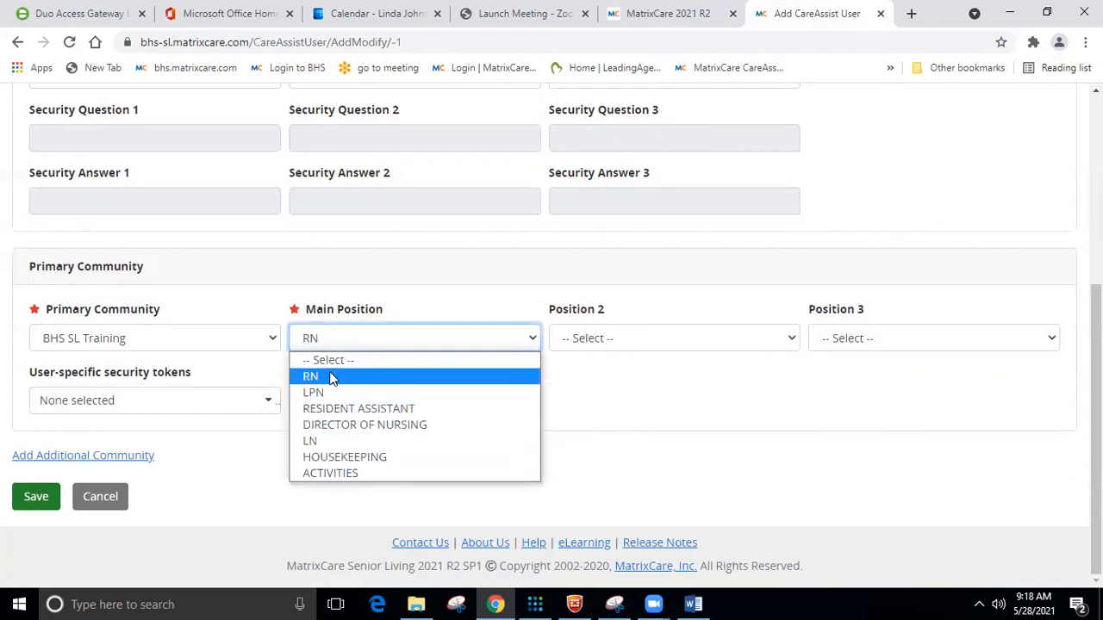
click(592, 377)
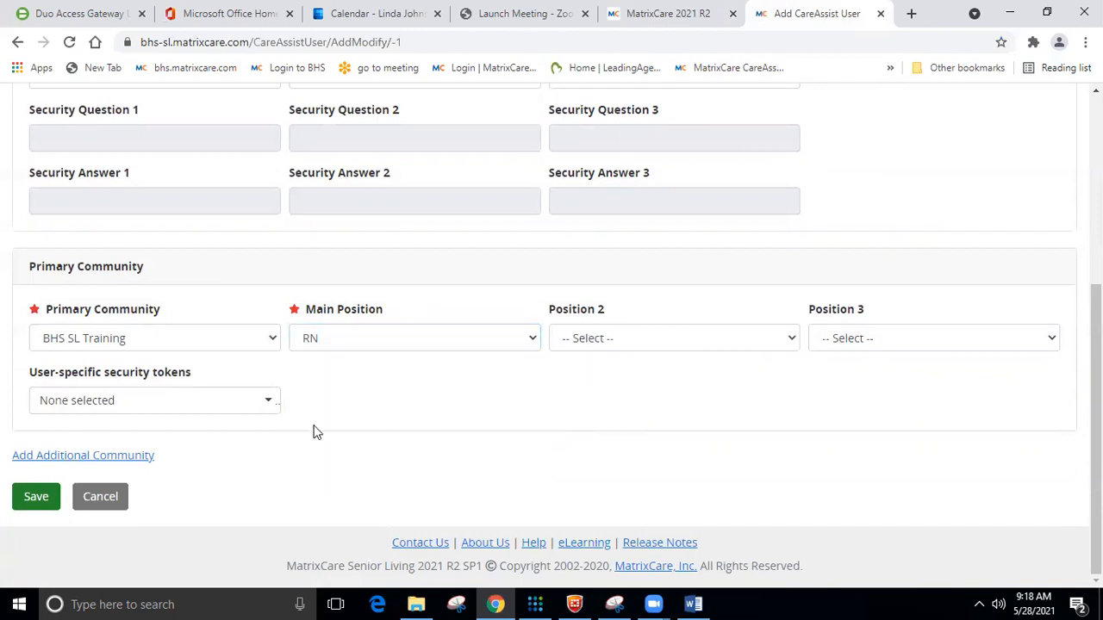
click(269, 409)
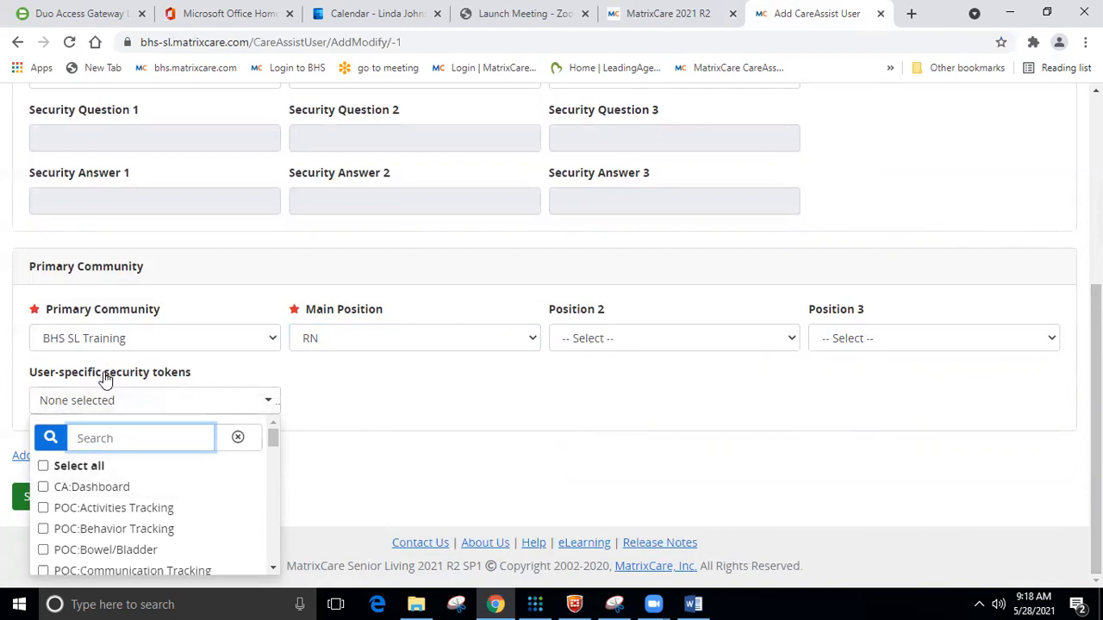
Grant all security tokens, then remove six eMAR narcotic, amend, inventory and Rx-order tokens.
click(42, 469)
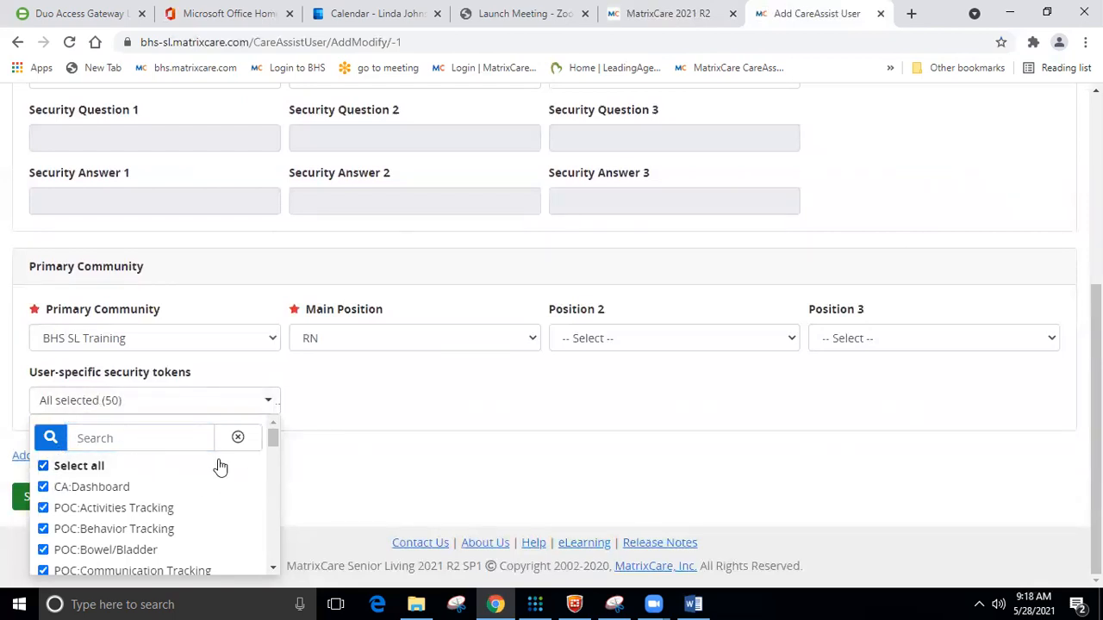
drag(272, 441, 262, 566)
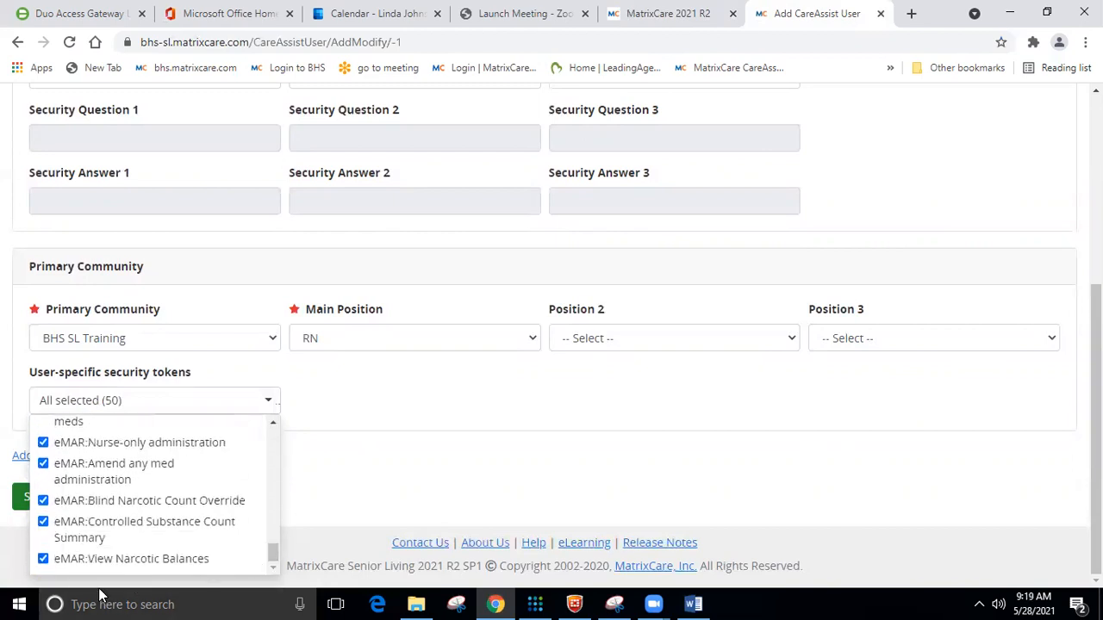
click(43, 560)
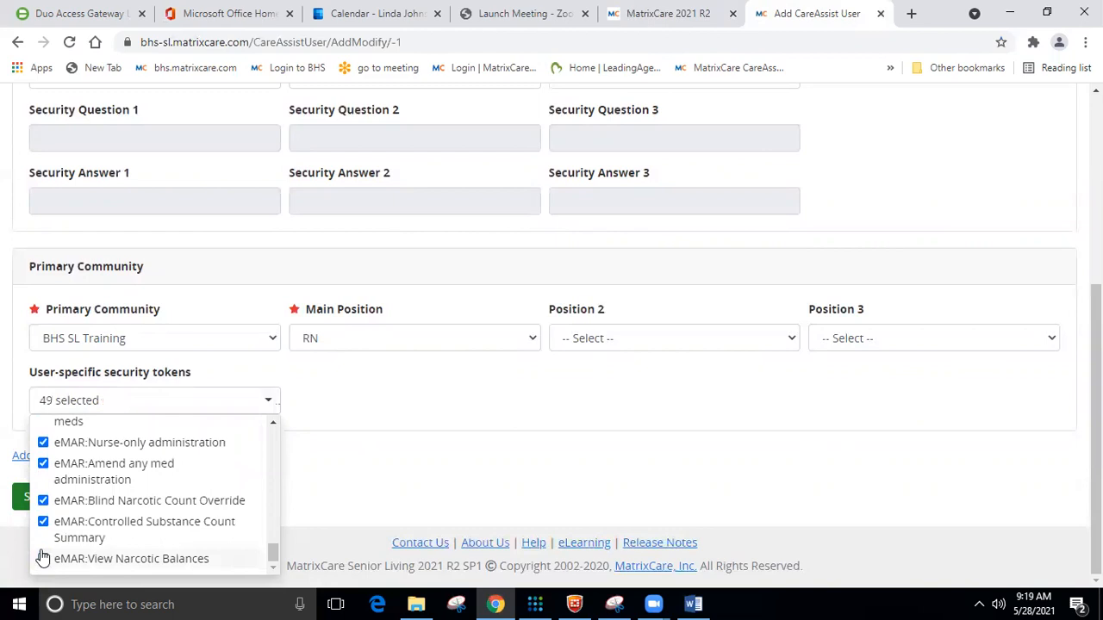
click(43, 523)
click(43, 501)
click(43, 465)
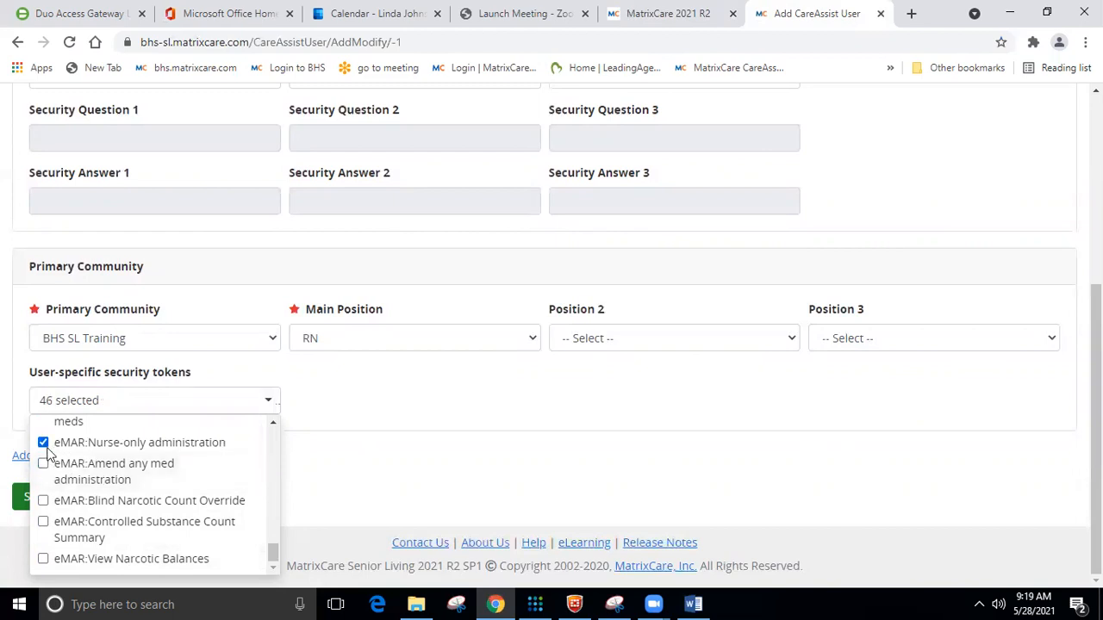
click(273, 422)
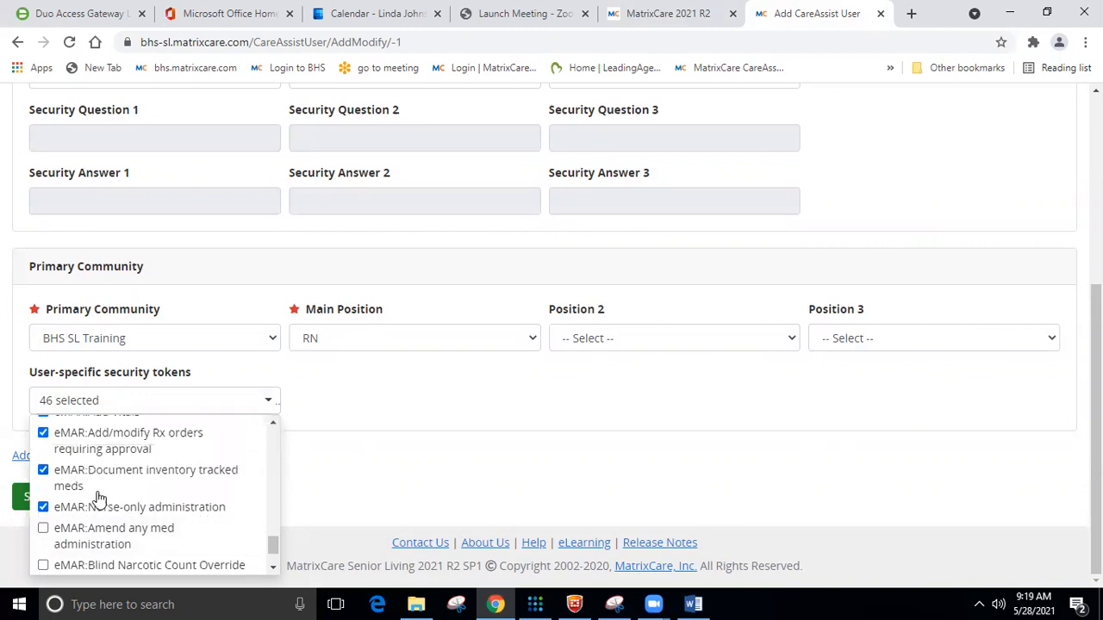
click(44, 472)
click(43, 433)
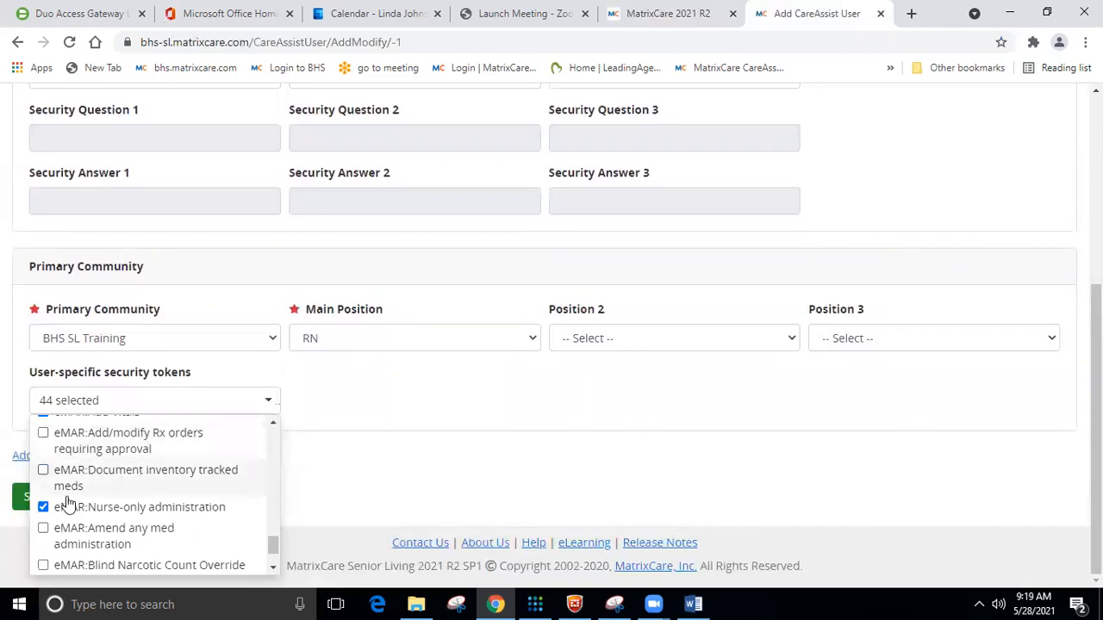
Also remove the eMAR:Approve orders token, leaving 43 selected, and close the token list.
click(276, 425)
click(275, 426)
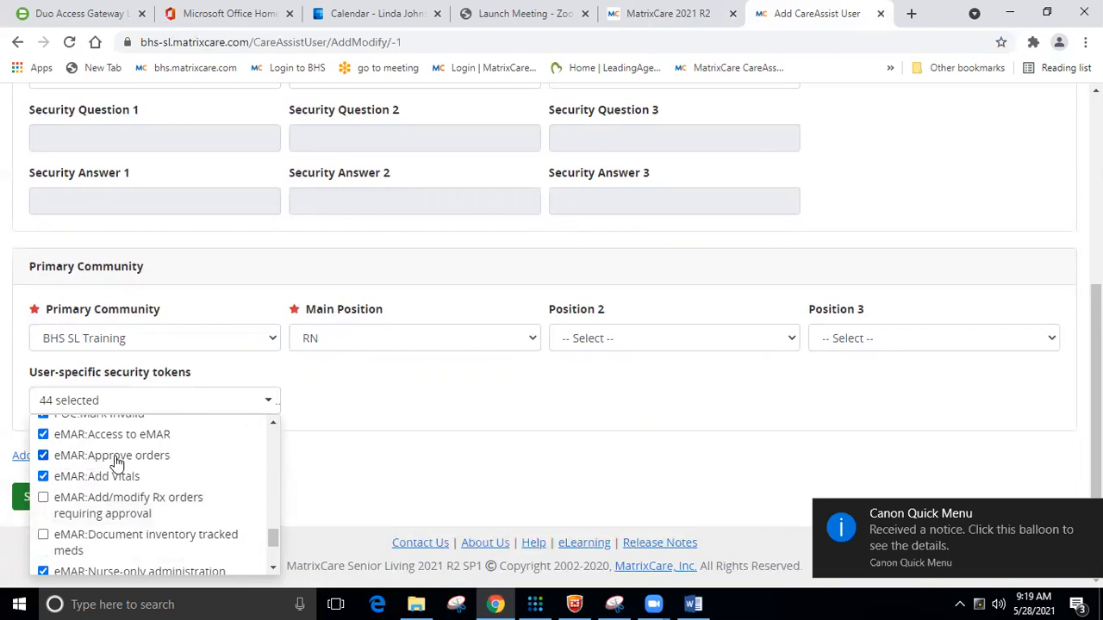
click(43, 457)
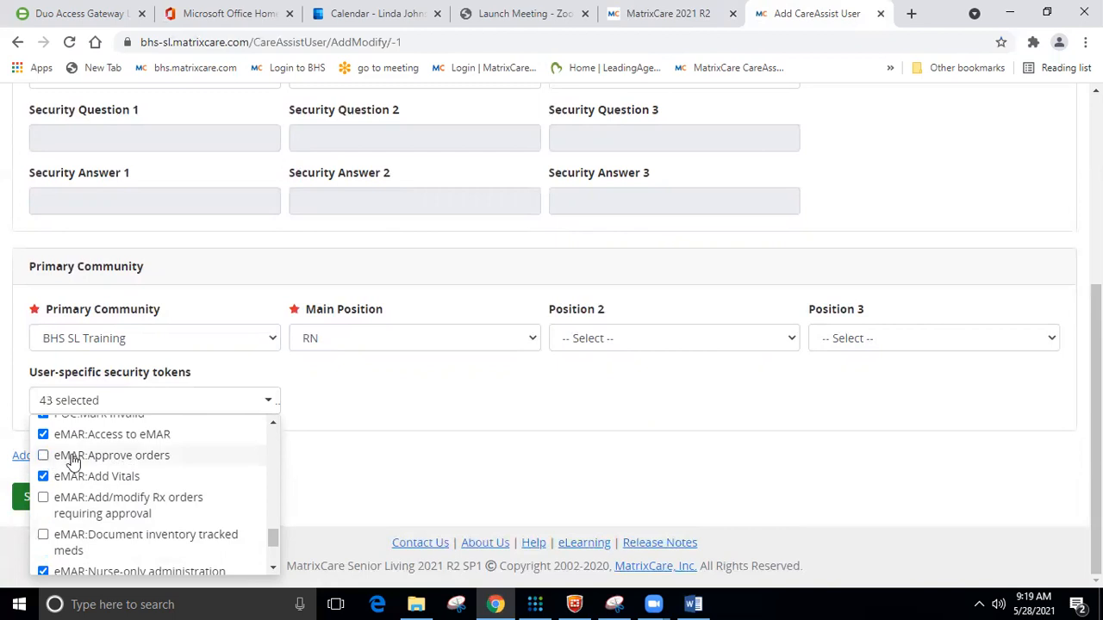
scroll(155, 489, up, 1)
scroll(155, 490, down, 1)
scroll(155, 489, up, 2)
scroll(157, 490, down, 1)
scroll(157, 490, down, 2)
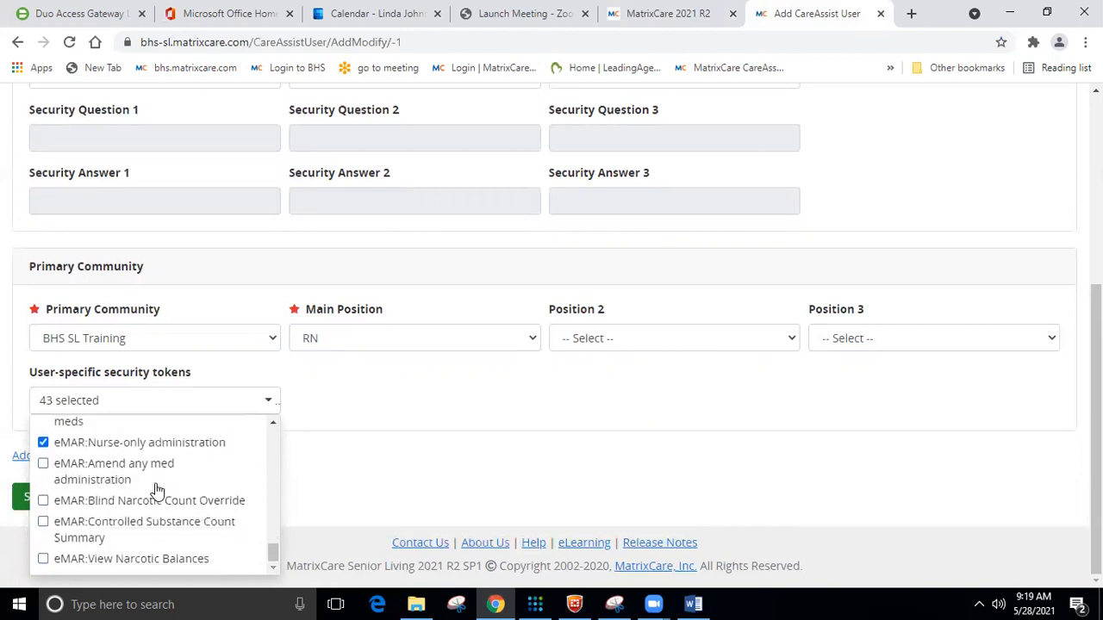
click(409, 457)
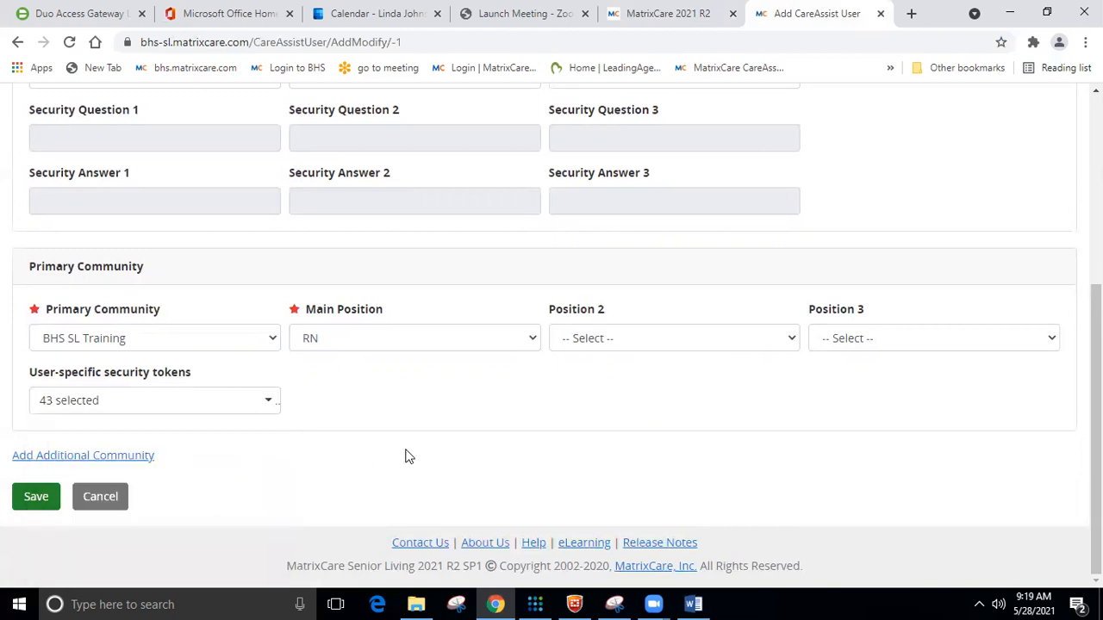
click(263, 403)
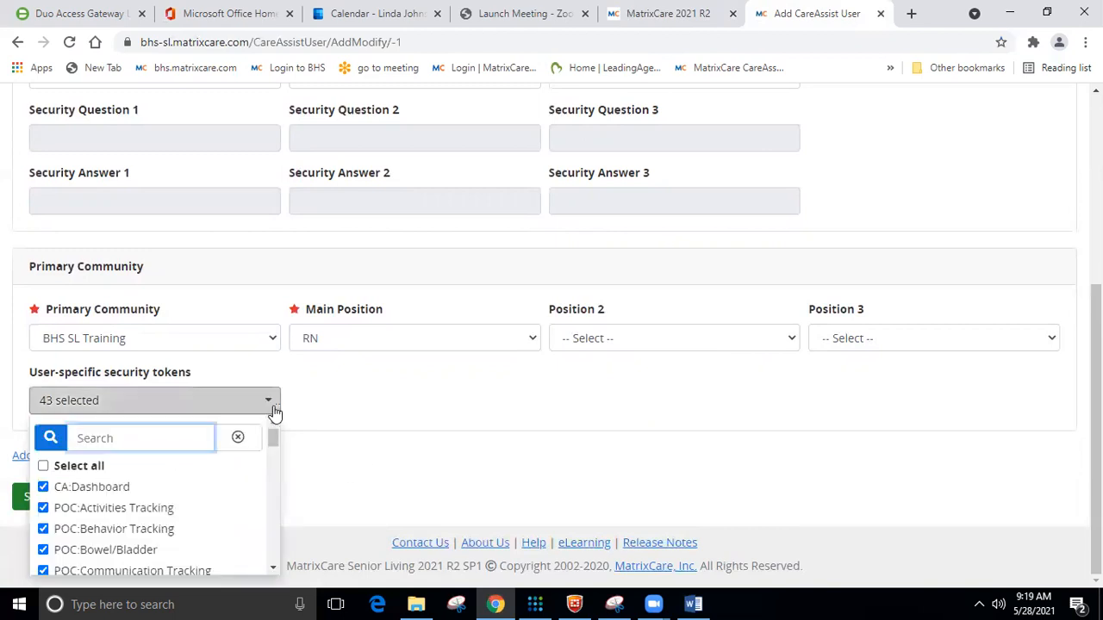
drag(272, 441, 285, 535)
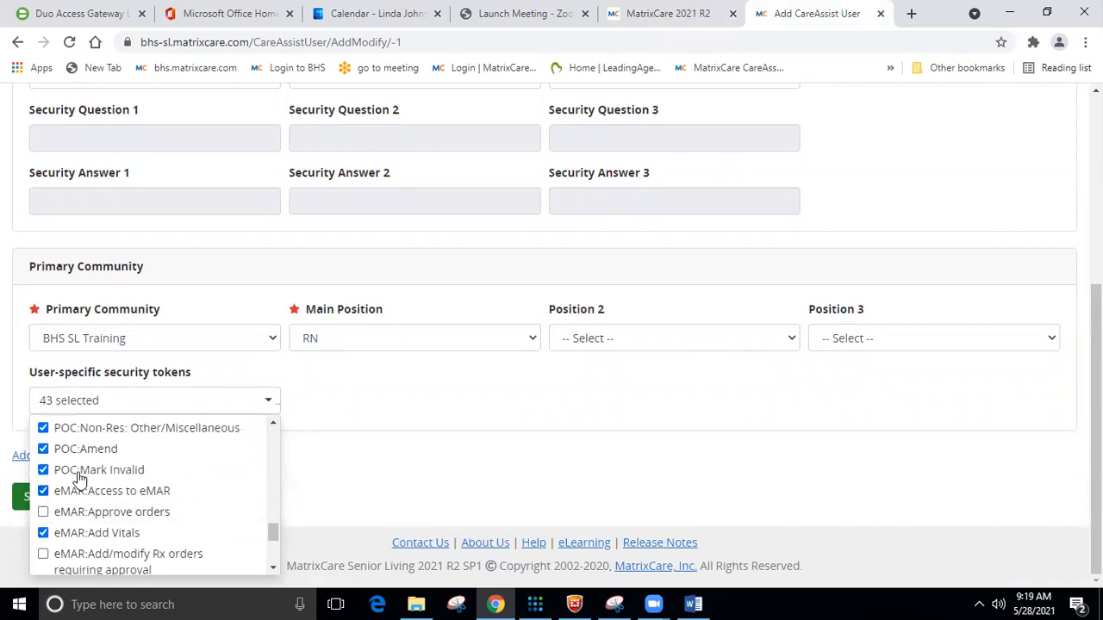
click(458, 411)
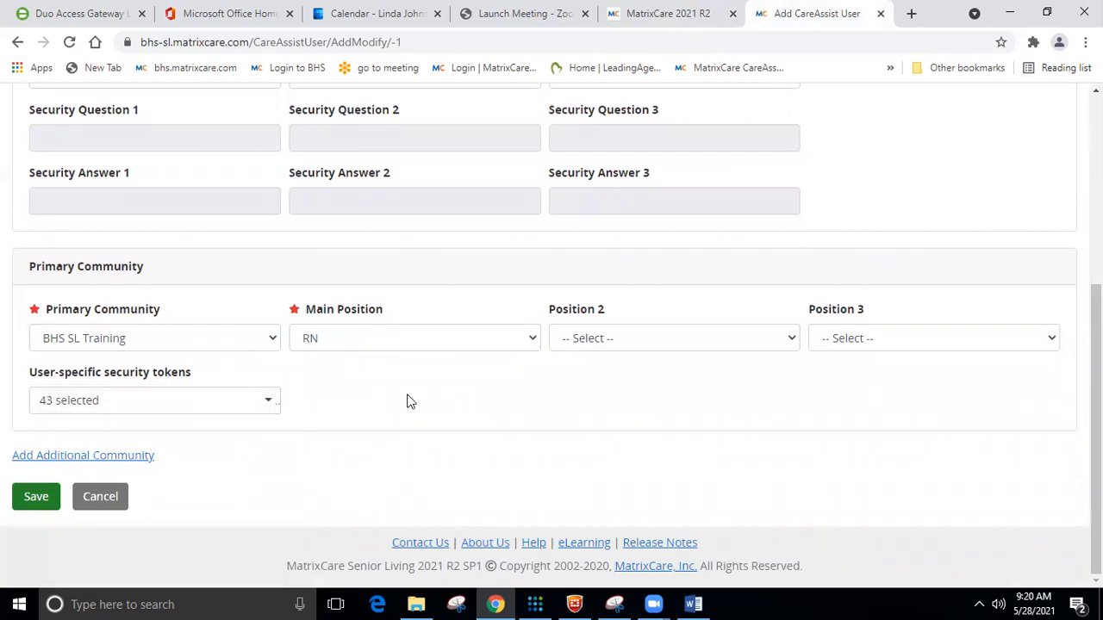
Add an Additional Community section and set it to Esq IL Apart.
click(121, 459)
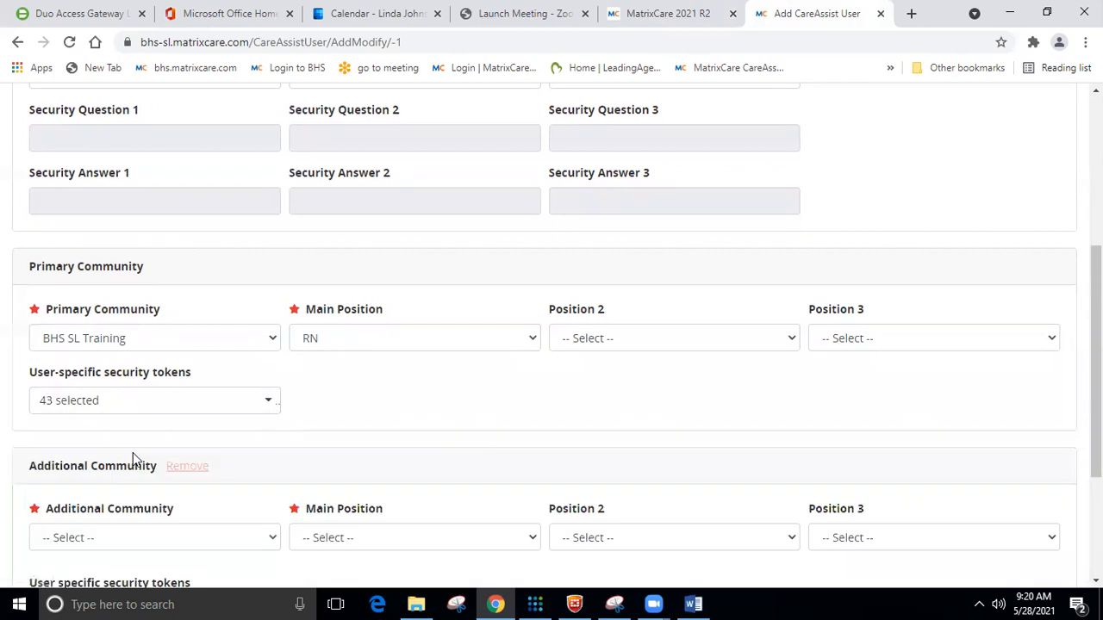
scroll(247, 444, down, 2)
click(270, 377)
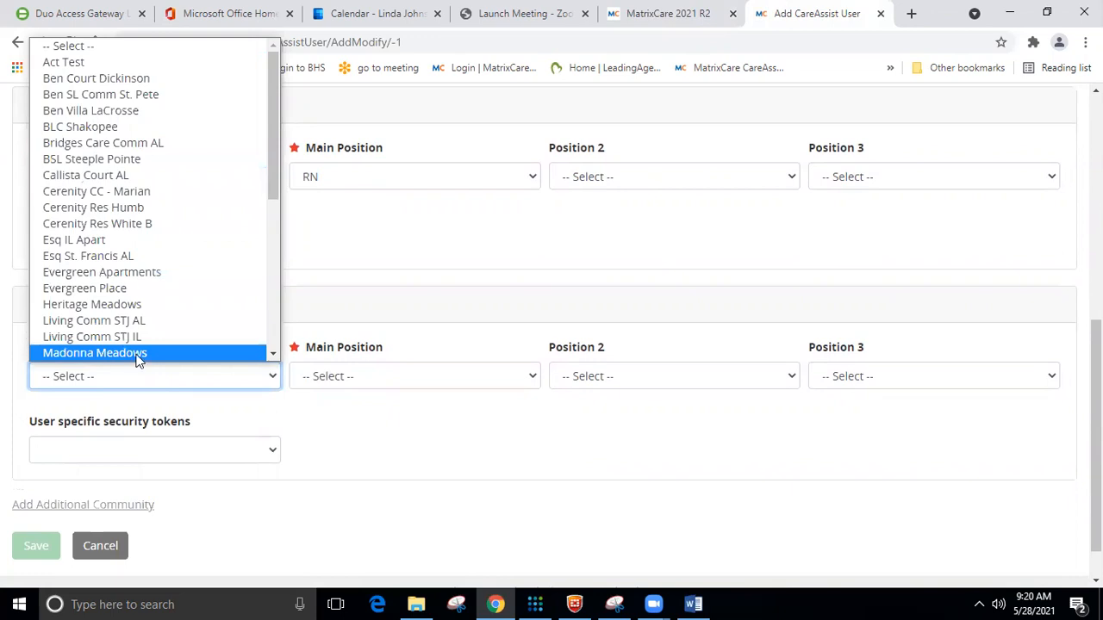
click(349, 273)
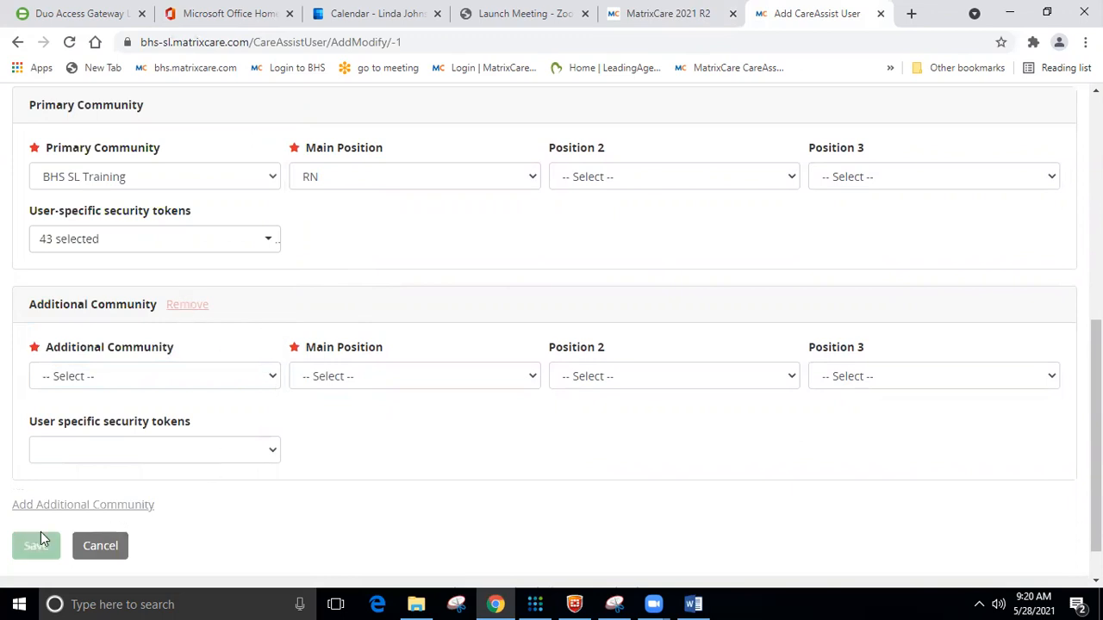
click(277, 376)
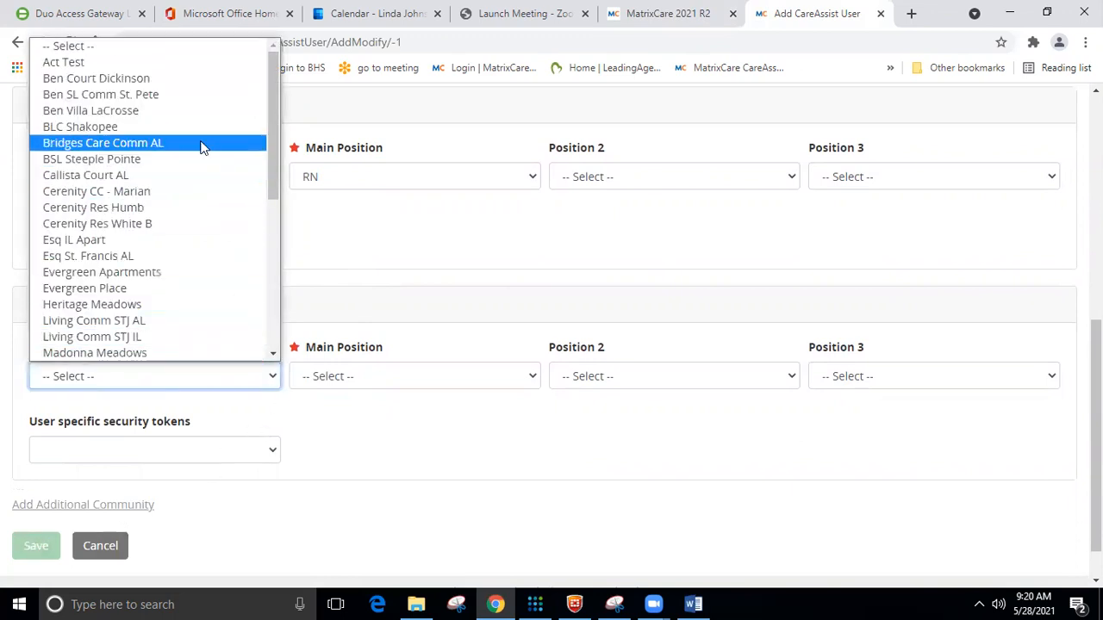
click(177, 247)
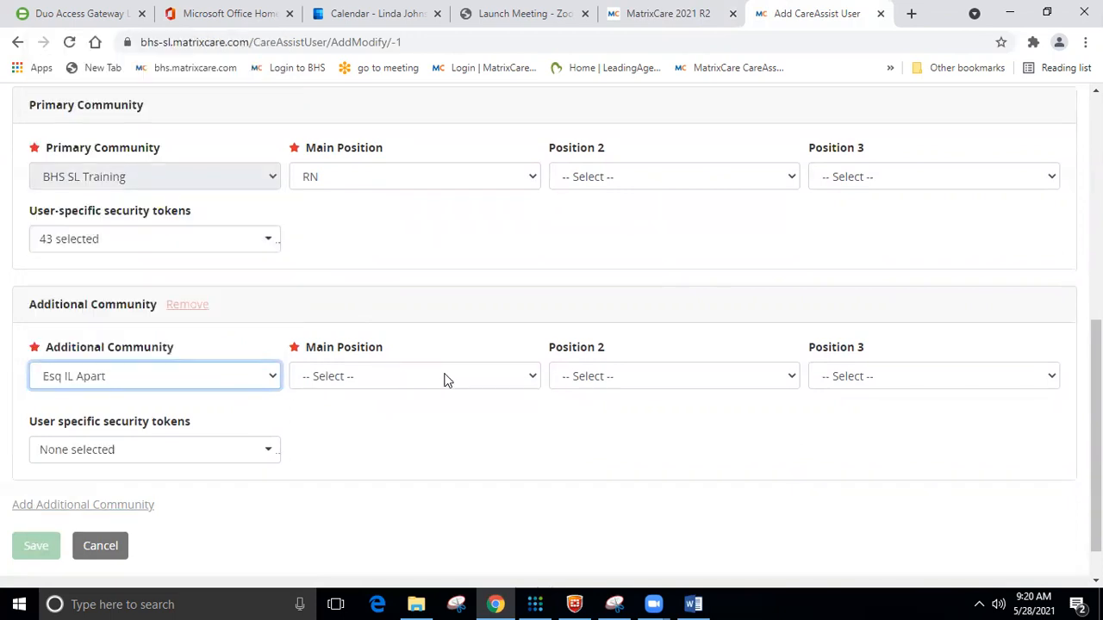
Give Esq IL Apart the REGISTERED NURSE main position and select all its security tokens.
click(509, 380)
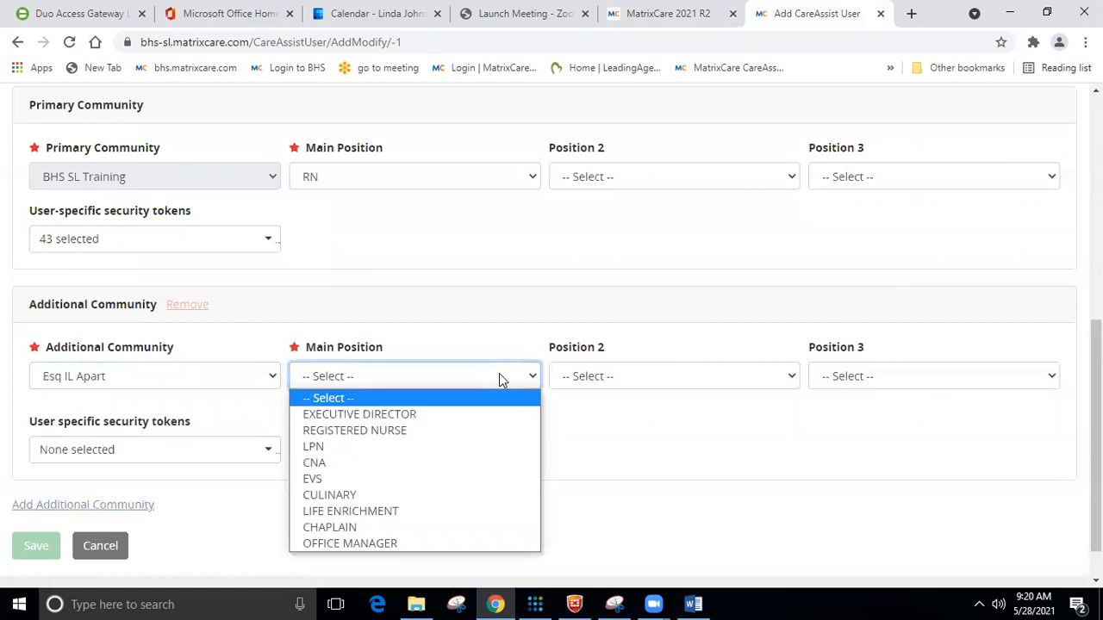
click(465, 429)
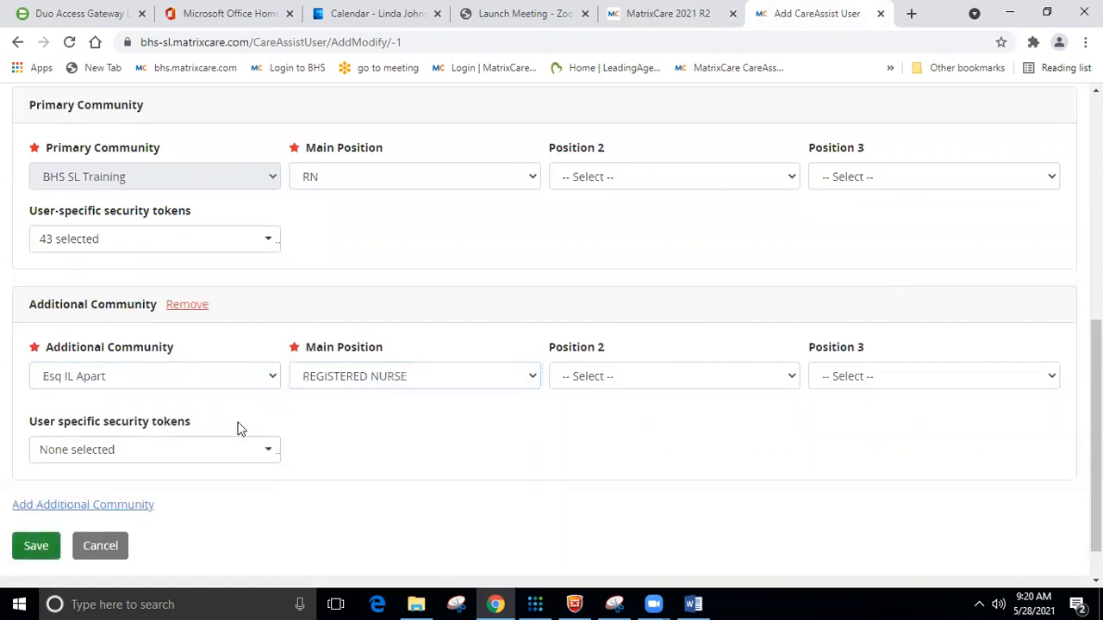
click(261, 455)
click(43, 517)
Untick View Narcotic Balances, Controlled Substance Count Summary, Blind Narcotic Count Override, Amend any med, Document inventory and Add/modify Rx orders.
scroll(310, 436, down, 1)
drag(274, 439, 273, 562)
click(44, 559)
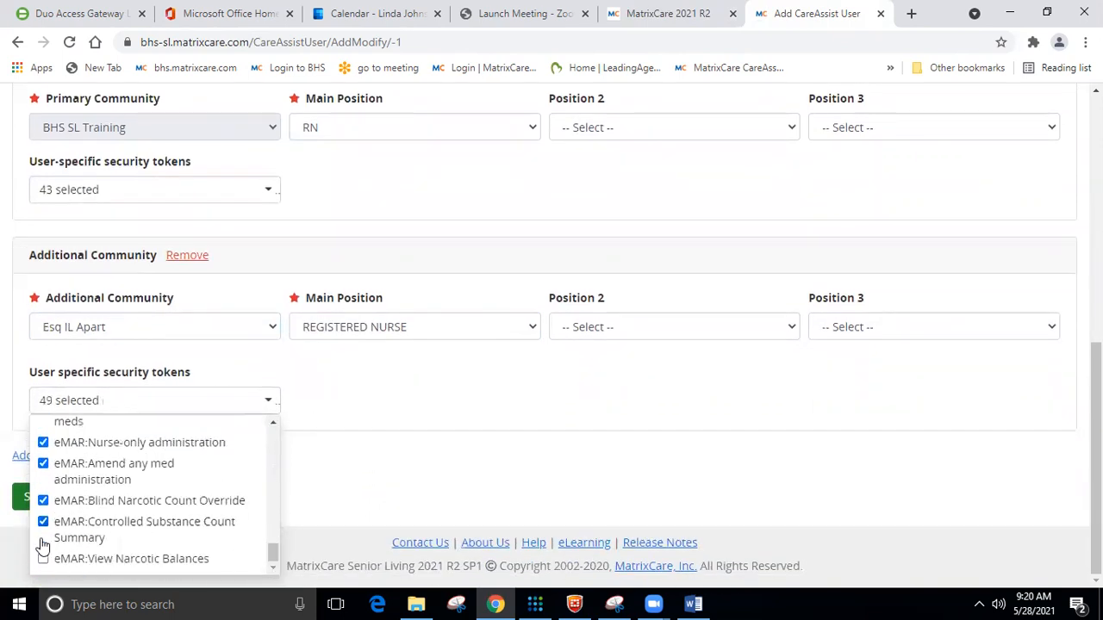
click(43, 521)
click(43, 501)
click(44, 464)
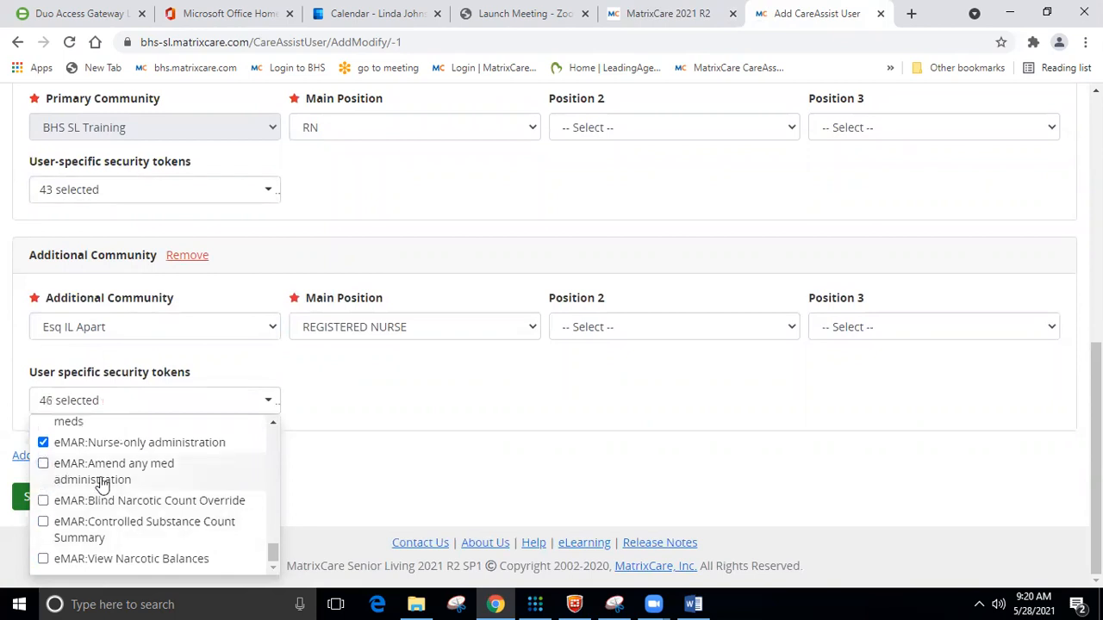
click(273, 422)
click(273, 422)
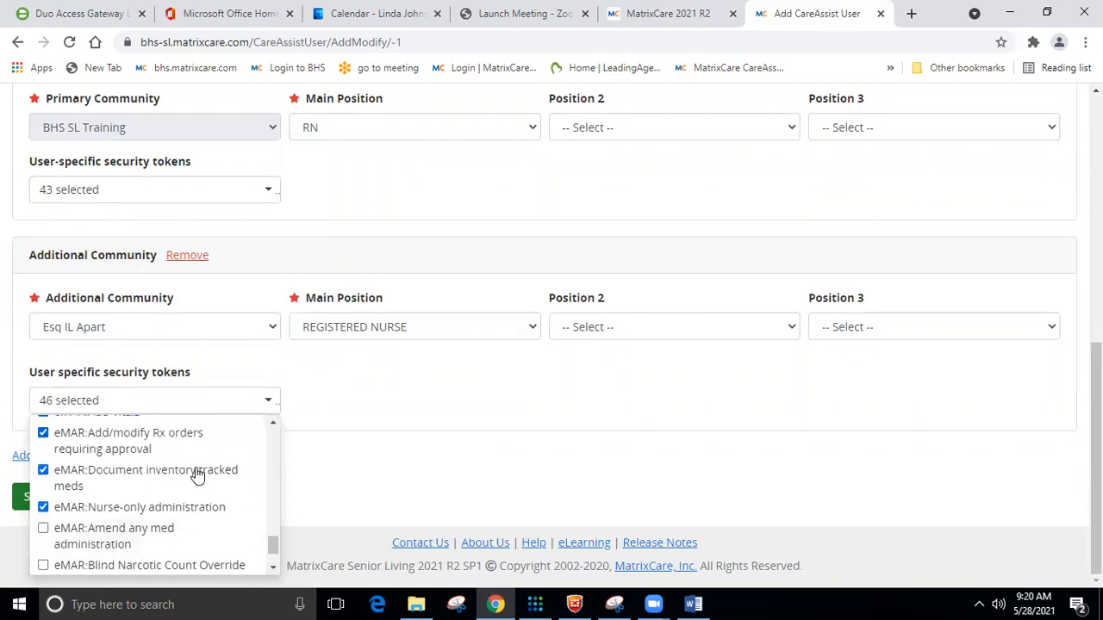
click(43, 470)
click(43, 433)
click(273, 422)
click(273, 422)
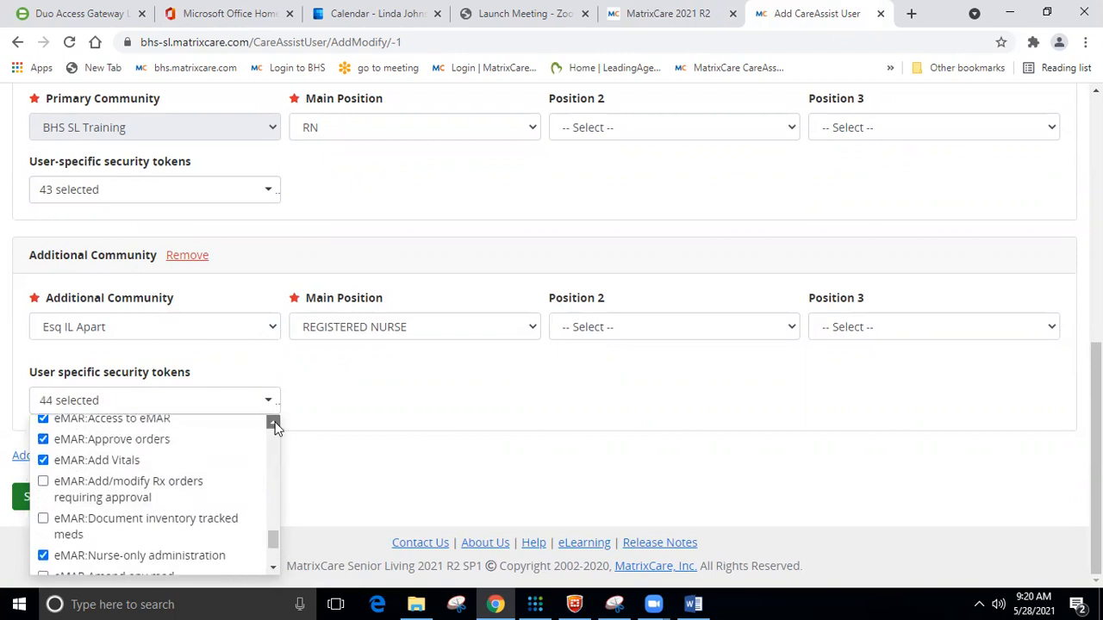
click(735, 368)
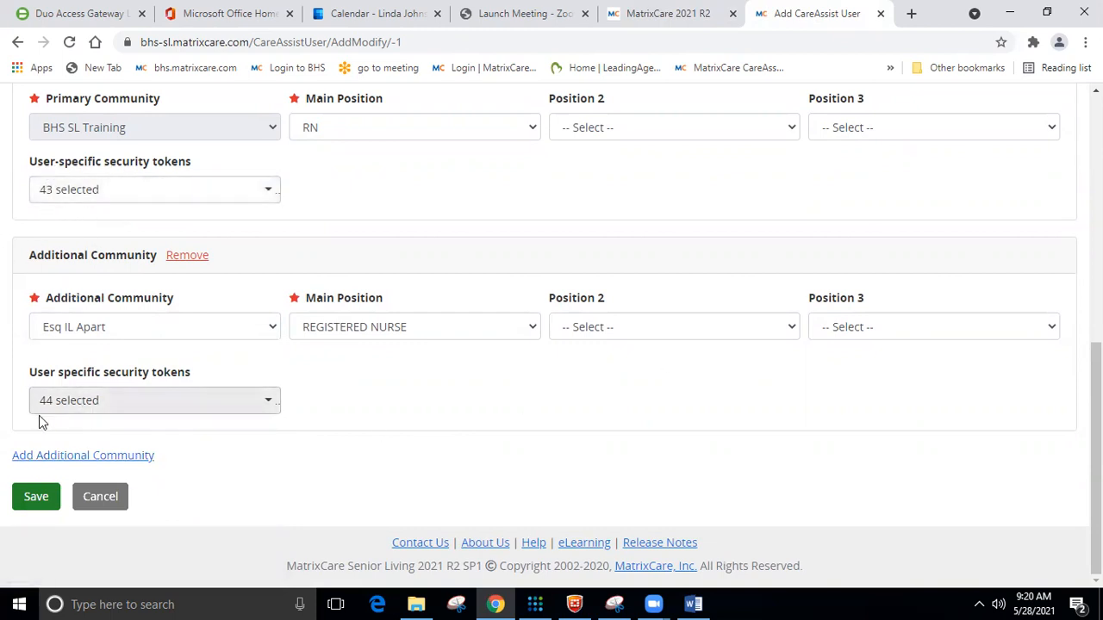
Save the new CareAssist user and bring up the System Setup menu.
click(27, 504)
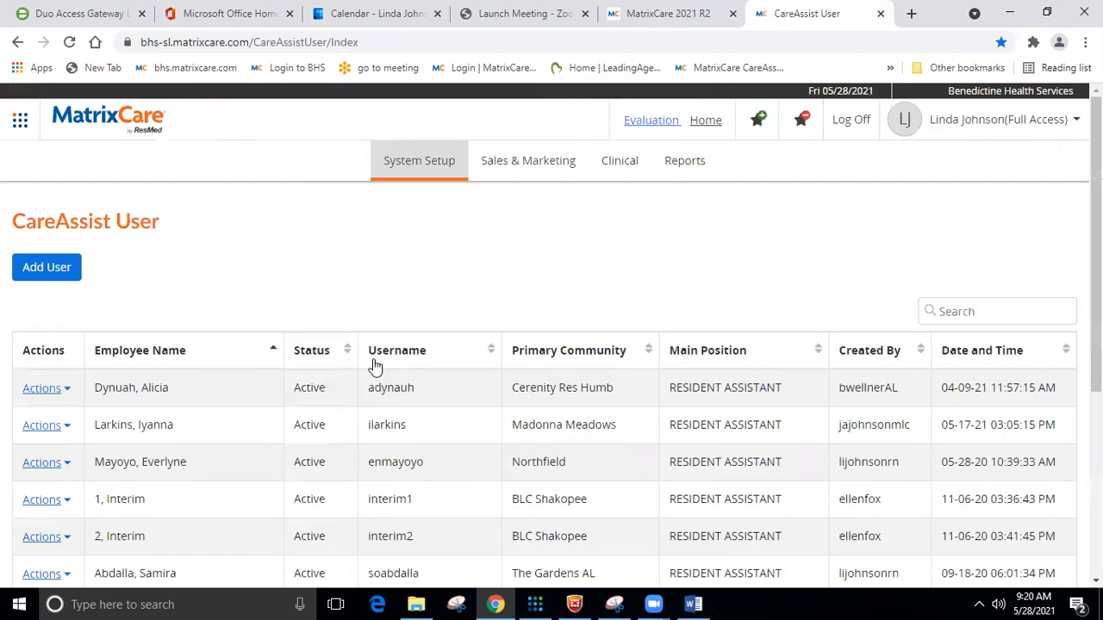
click(429, 160)
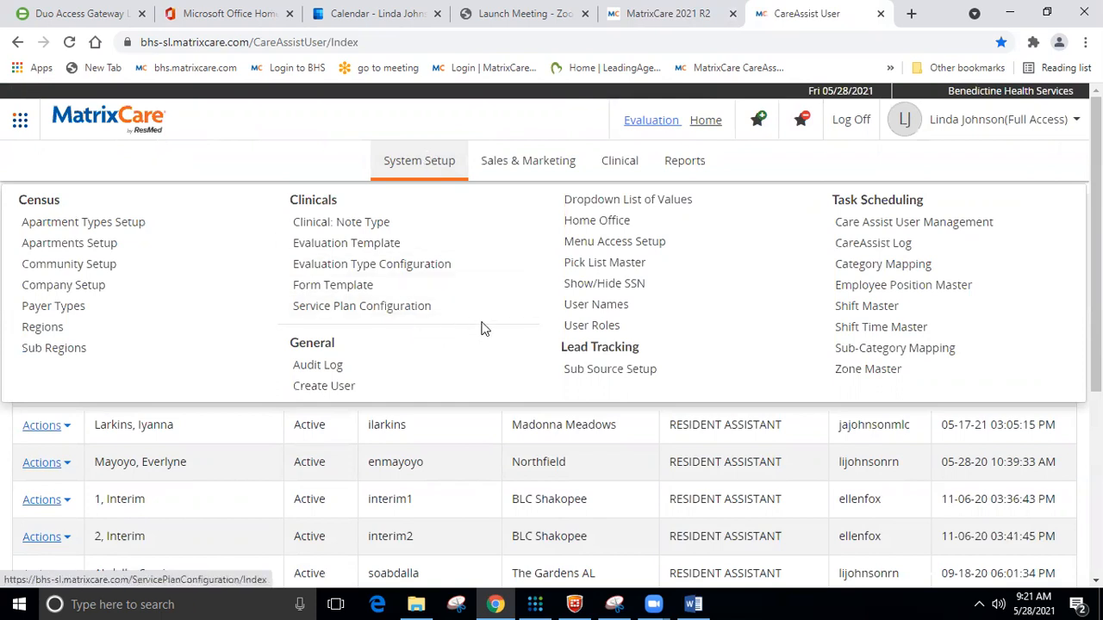
Go to the User Names page and search the user list for 'tr'.
click(615, 308)
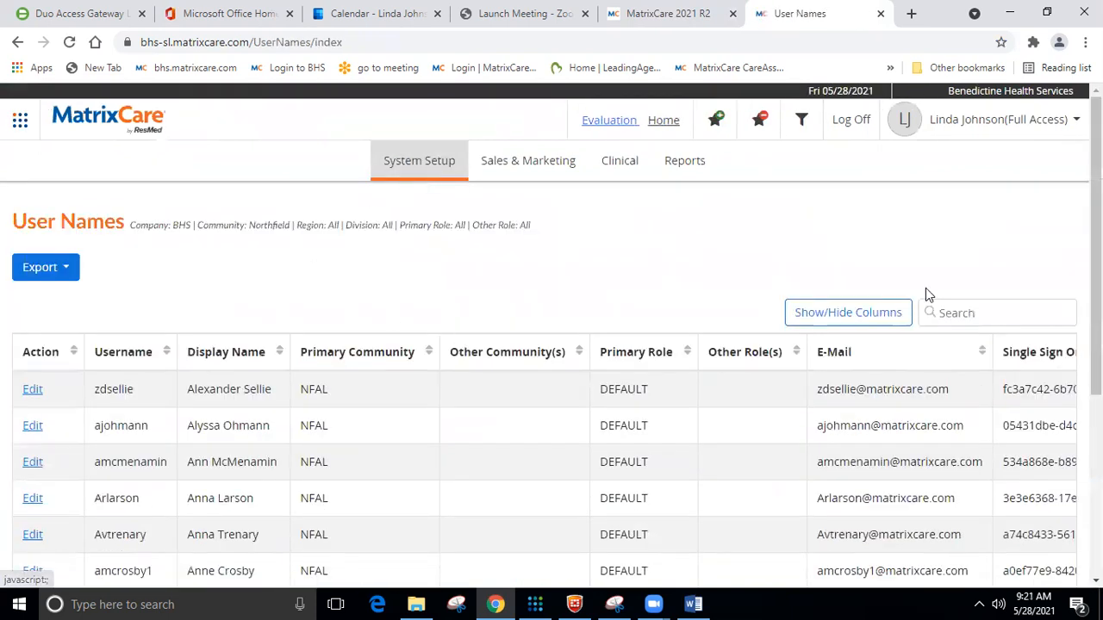
click(975, 304)
text(tra)
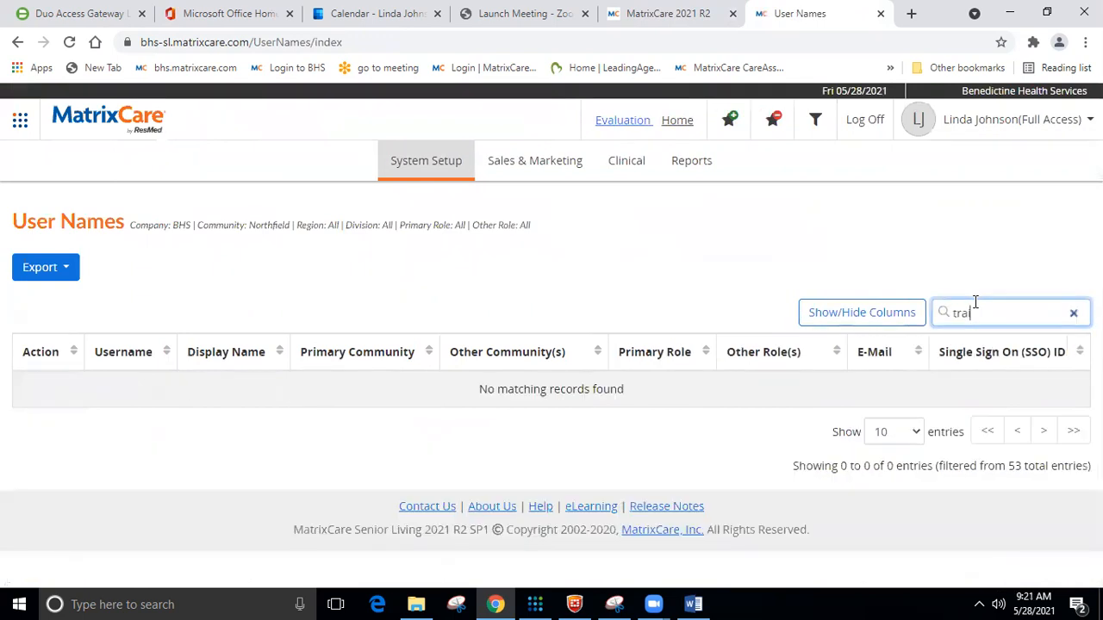
key(BackSpace)
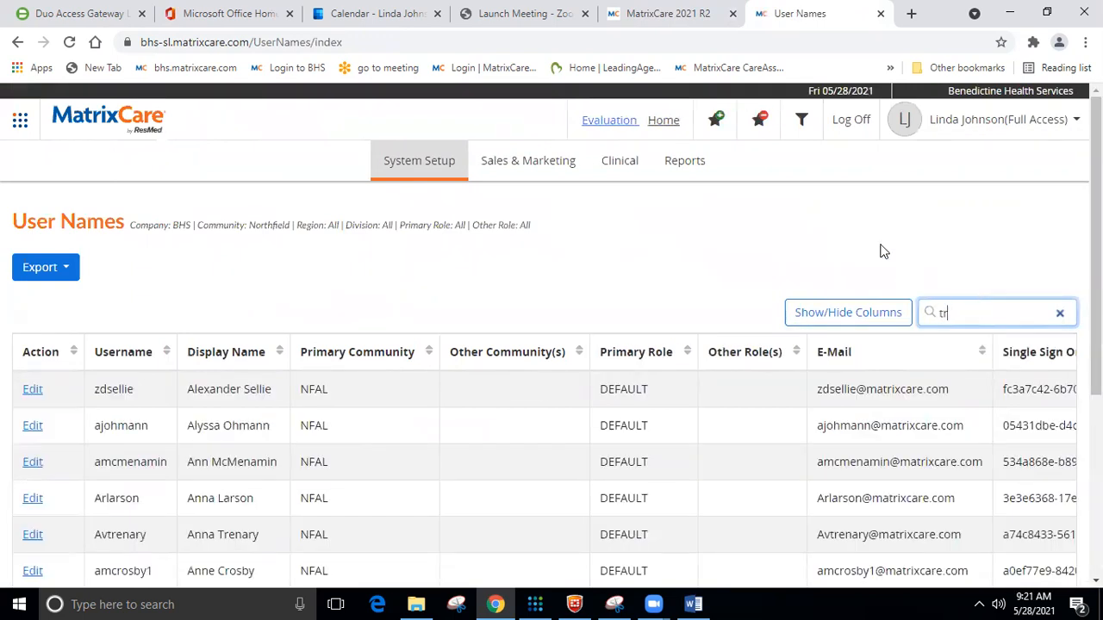
Add BHS SL Training and Esq IL Apart to the community filter and complete the search to 'tra'.
click(801, 121)
click(864, 271)
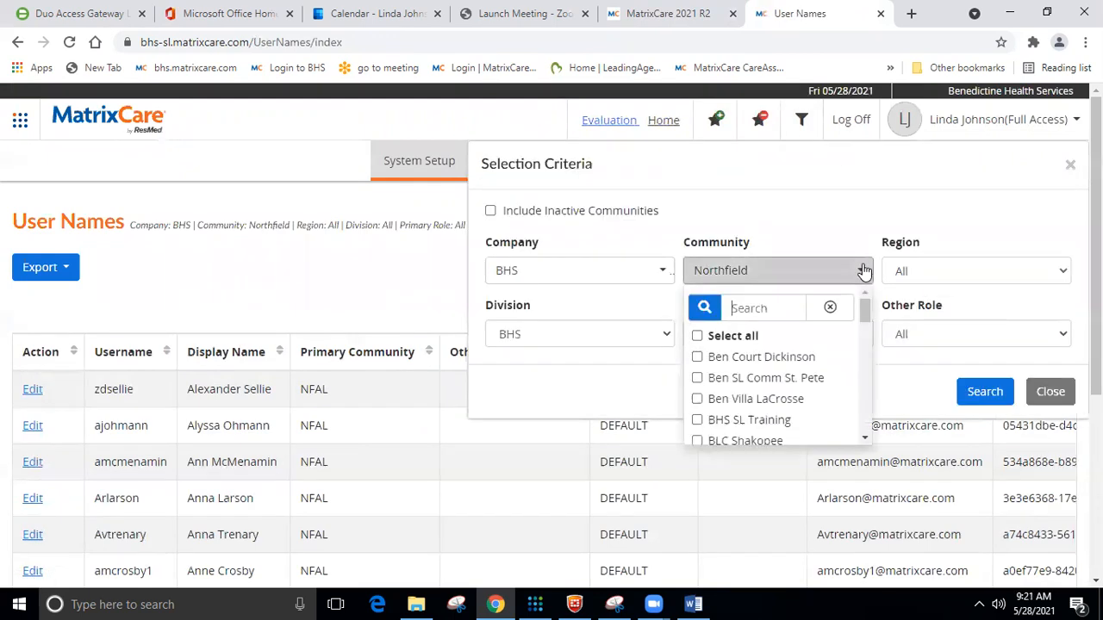
click(697, 420)
drag(862, 310, 871, 351)
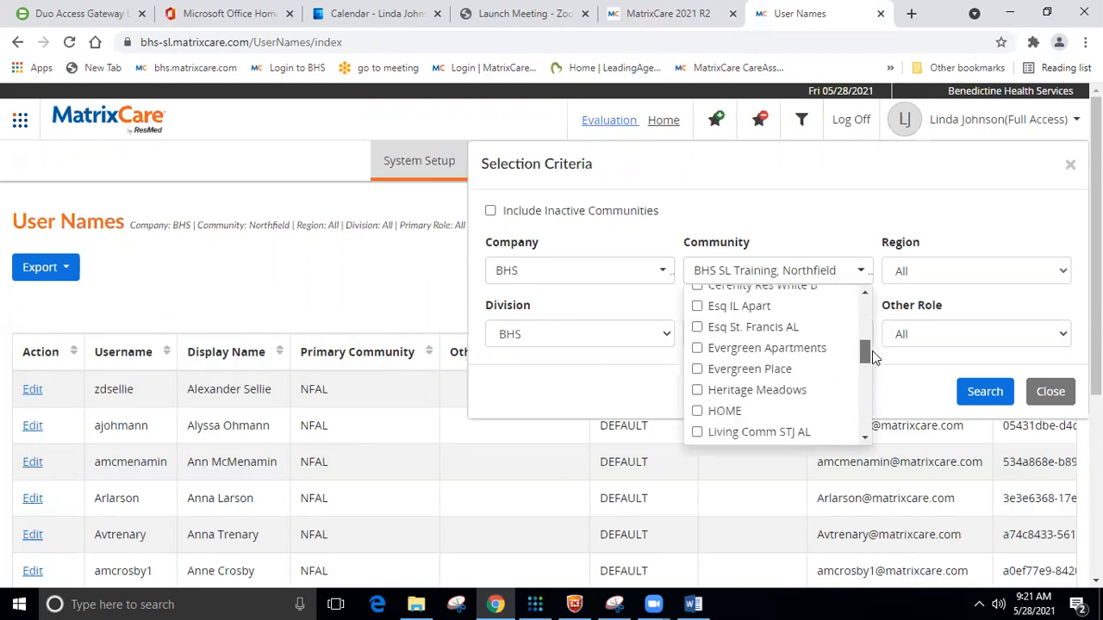
click(697, 311)
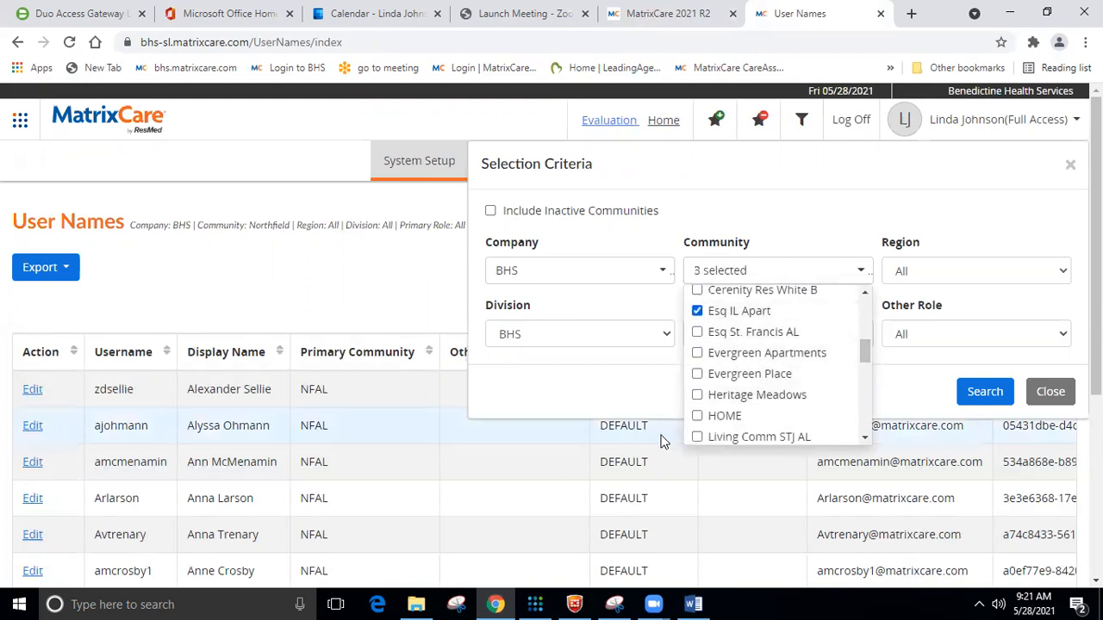
click(985, 392)
click(965, 308)
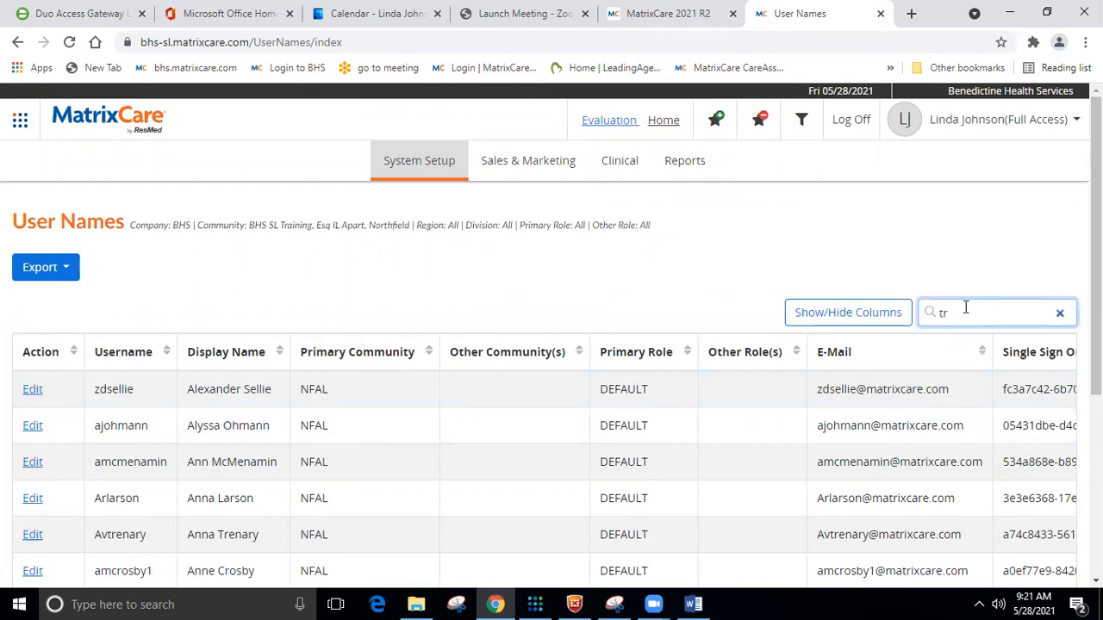
text(a)
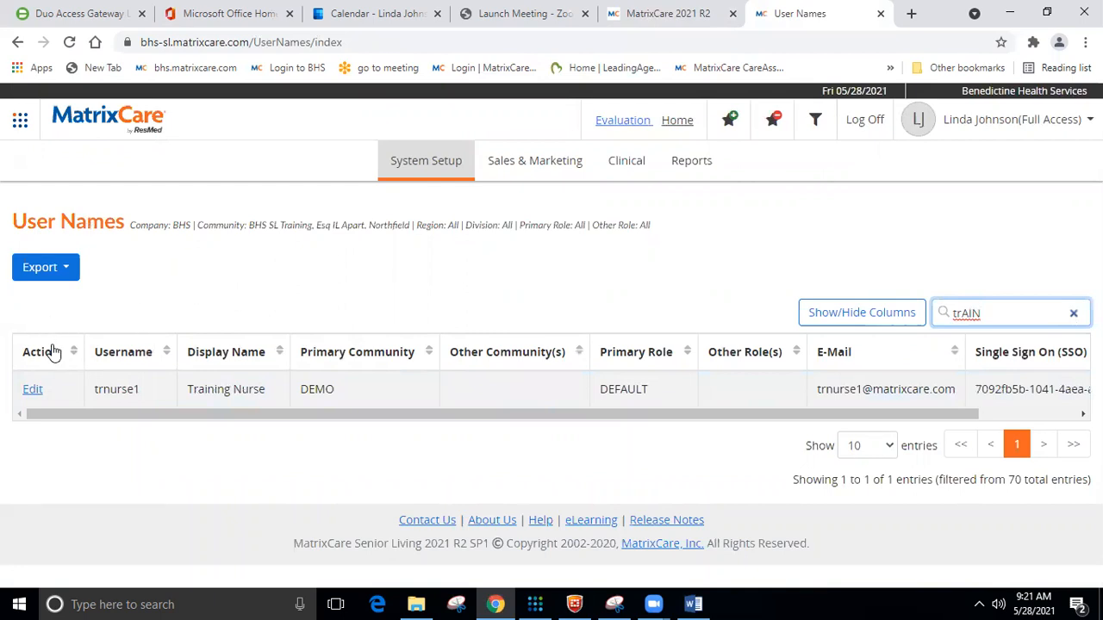
Open the Training Nurse user and set the primary role to Control - Clinical Notes (CNC).
click(33, 393)
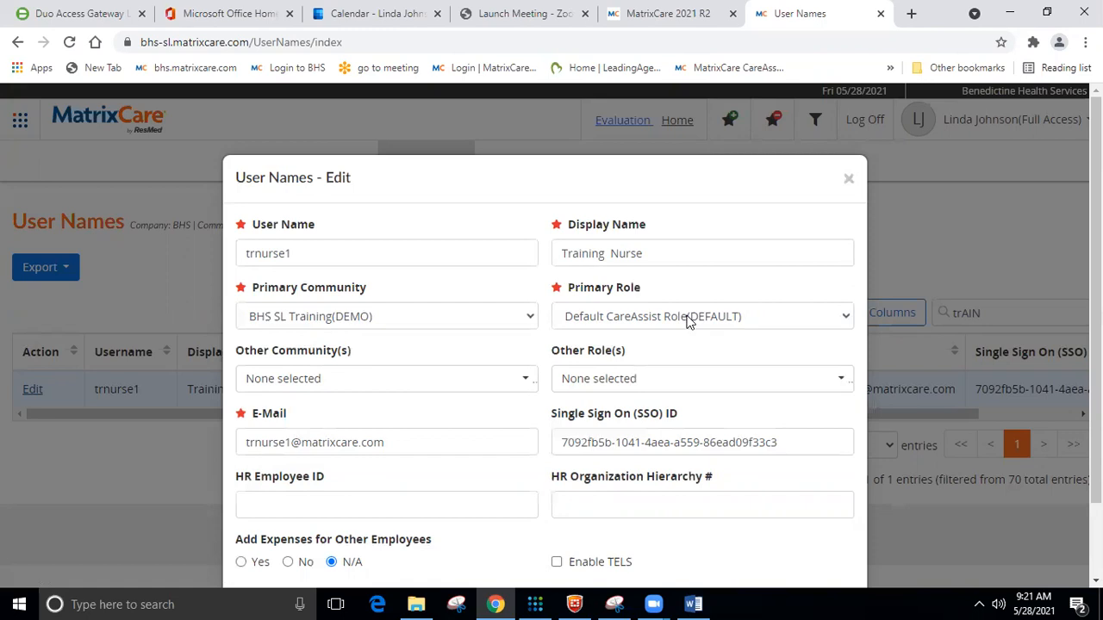
click(834, 320)
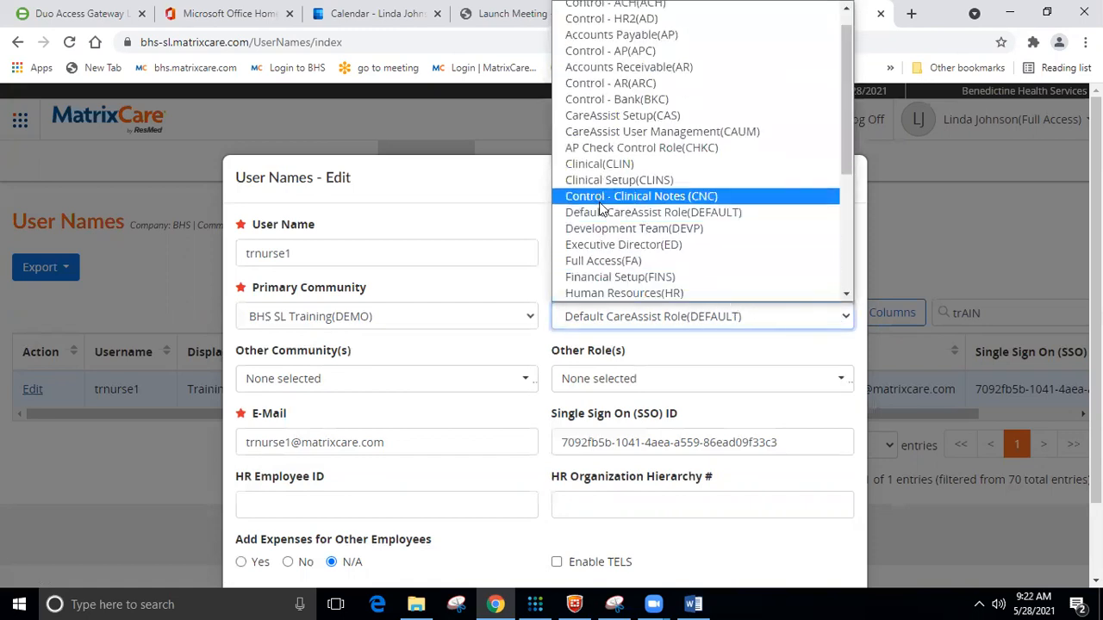
click(662, 198)
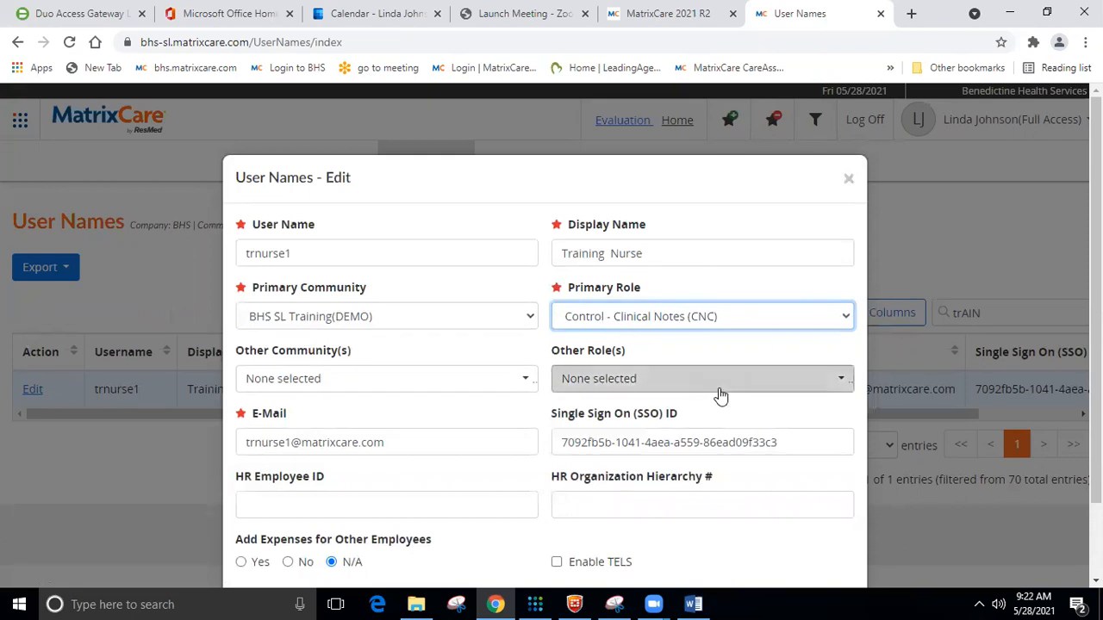
Add Assisted Living DON (WD) and Default CareAssist Role (DEFAULT) as other roles.
click(836, 379)
drag(850, 412, 867, 560)
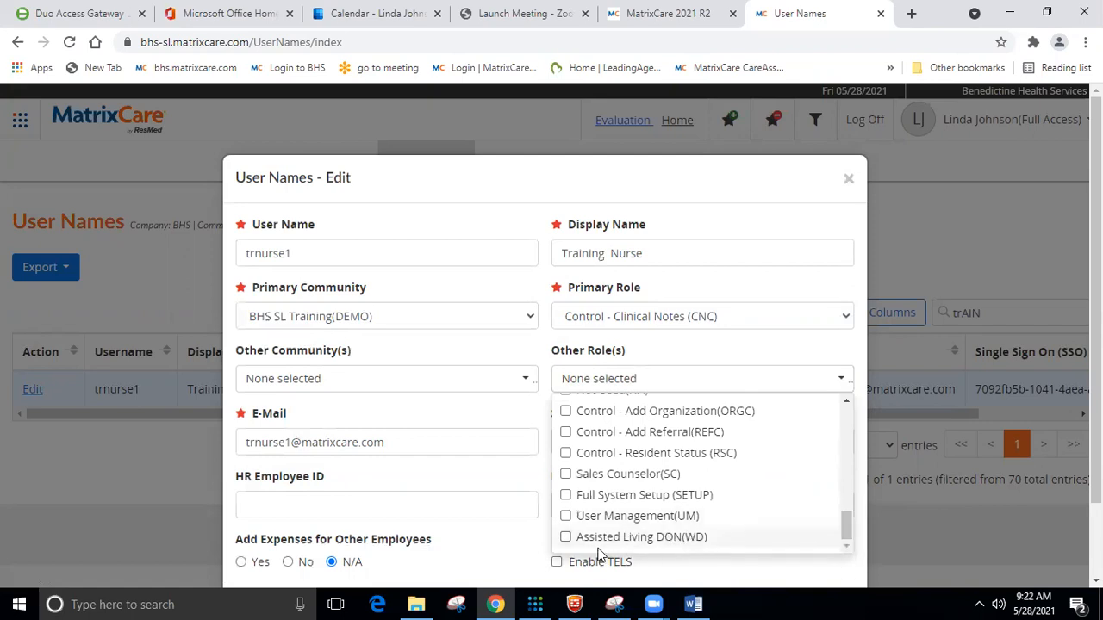
click(566, 538)
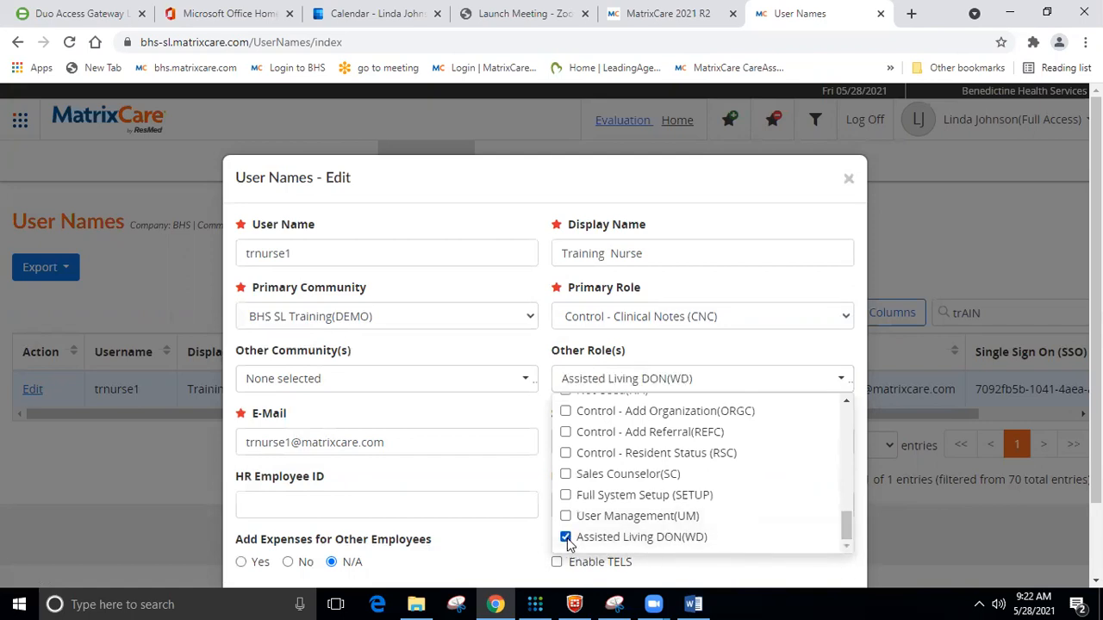
click(769, 339)
click(837, 378)
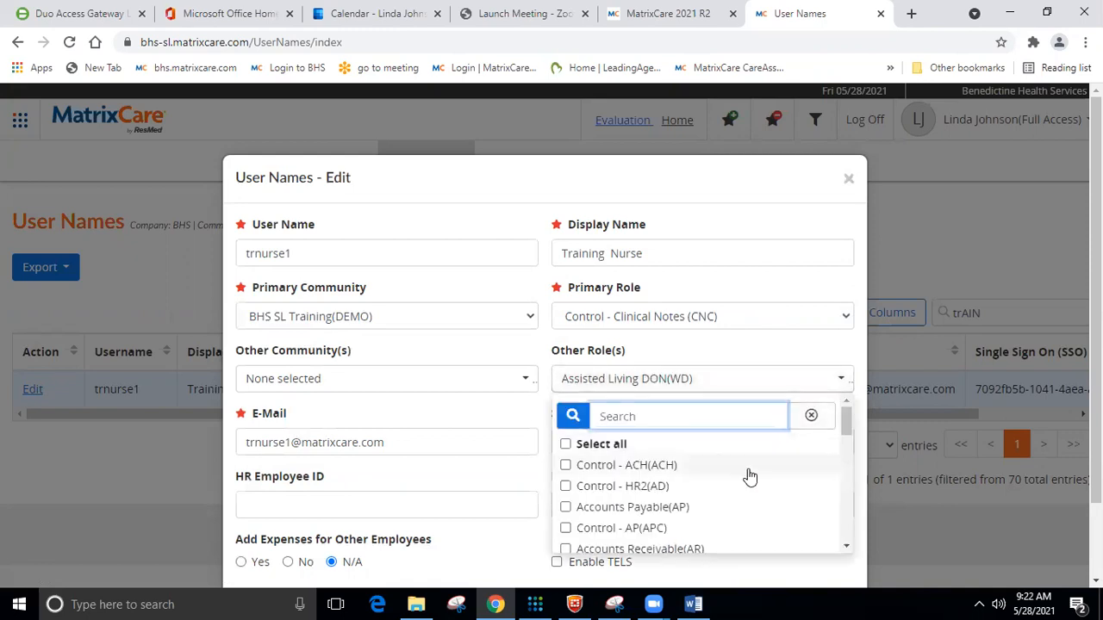
scroll(741, 473, down, 2)
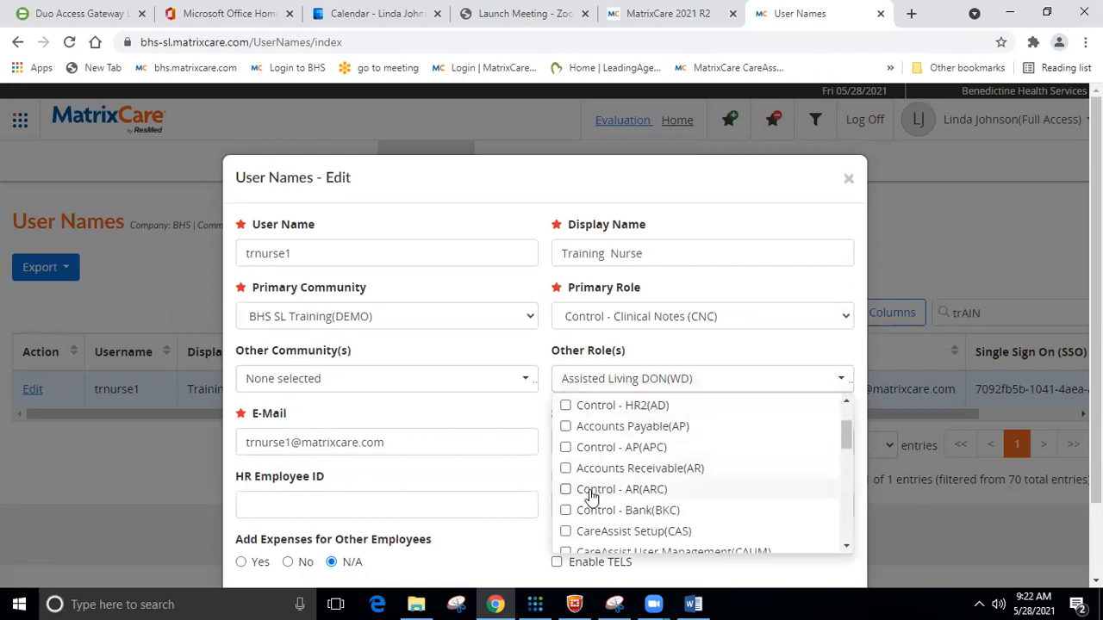
scroll(696, 448, down, 3)
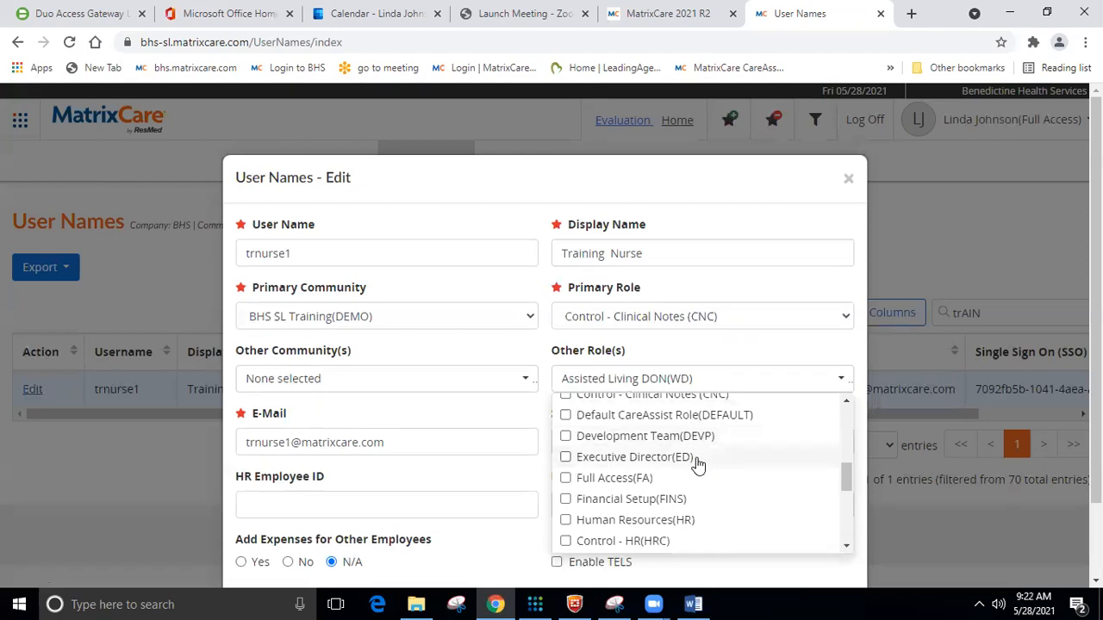
click(565, 414)
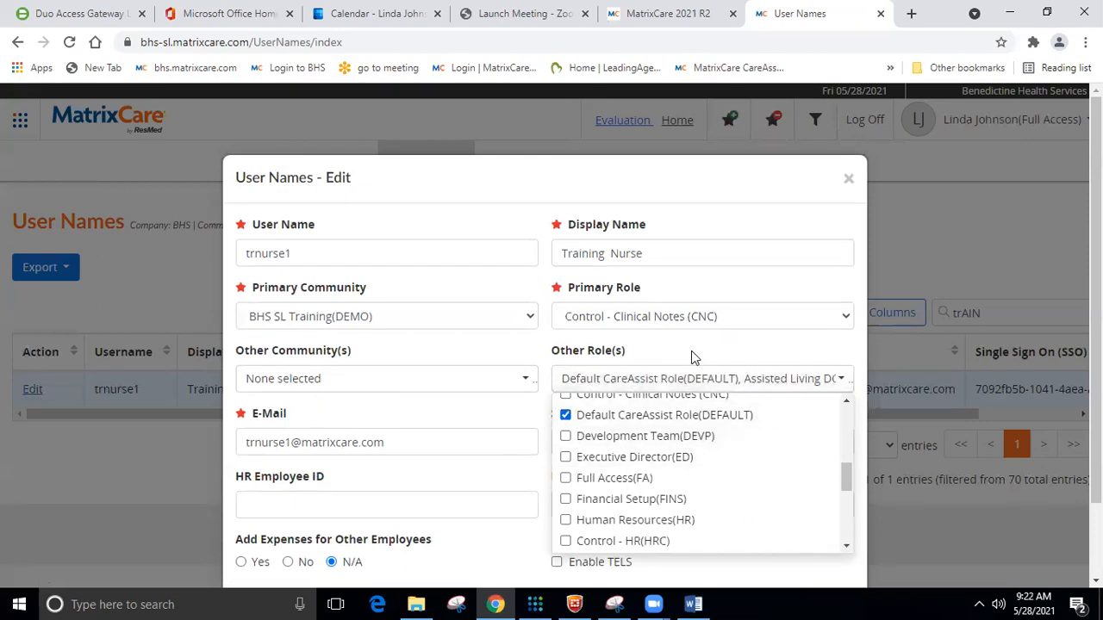
click(748, 284)
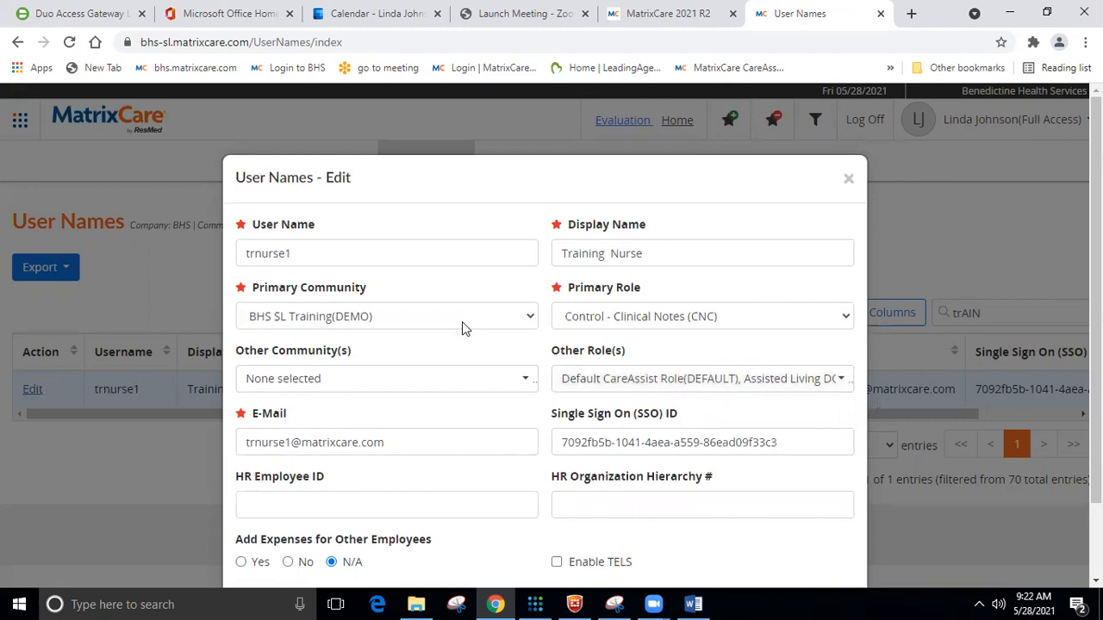
Add Esq IL Apart and Esq St. Francis AL as other communities and close the edit form.
click(522, 381)
scroll(438, 462, down, 4)
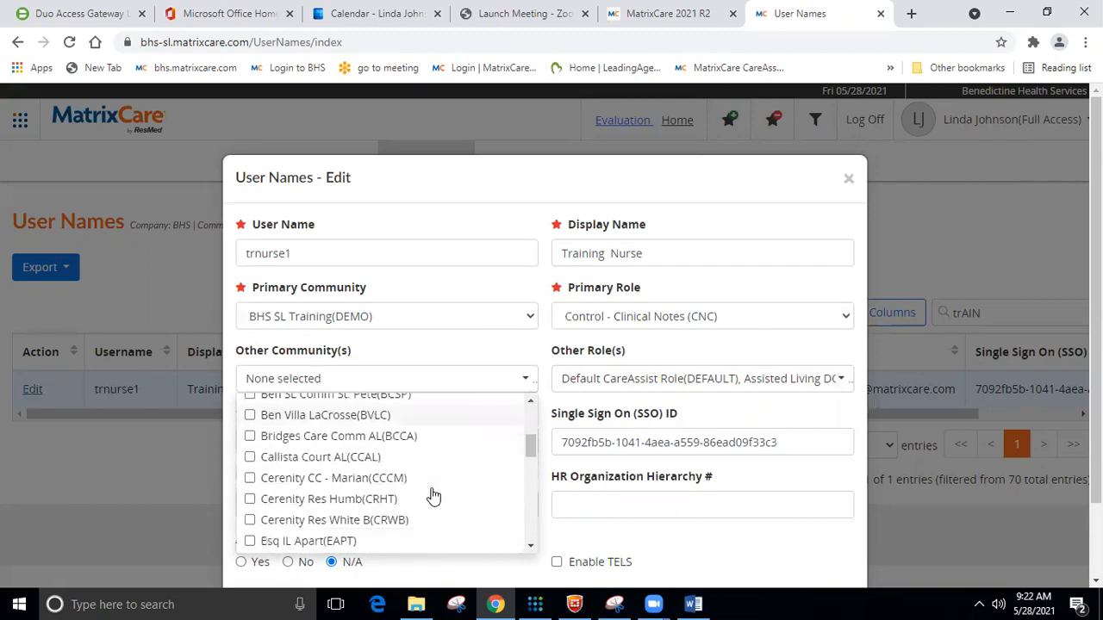
click(250, 496)
click(250, 516)
click(443, 183)
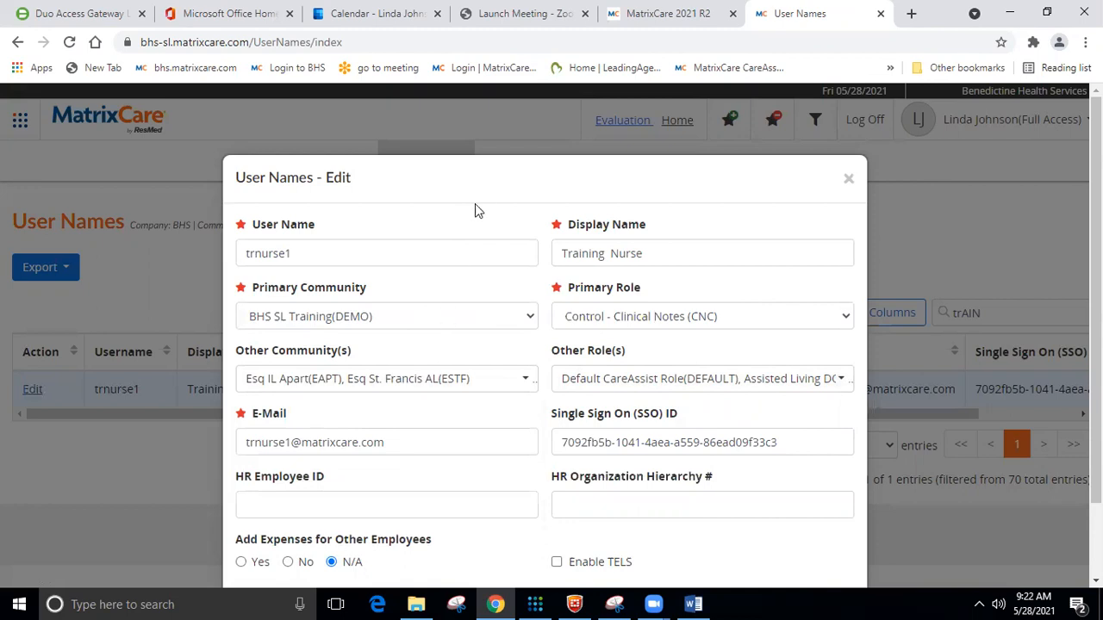
click(849, 180)
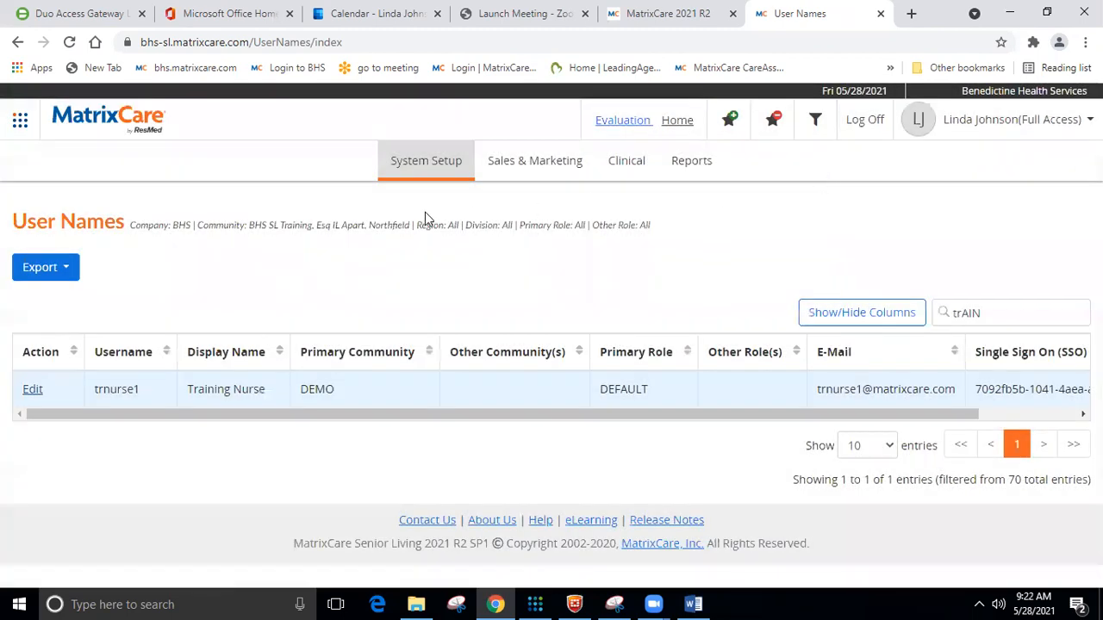
In CareAssist User Management, search 'TRAINING NURSE' and bring up the trnurse1 row's actions.
mouse_move(414, 171)
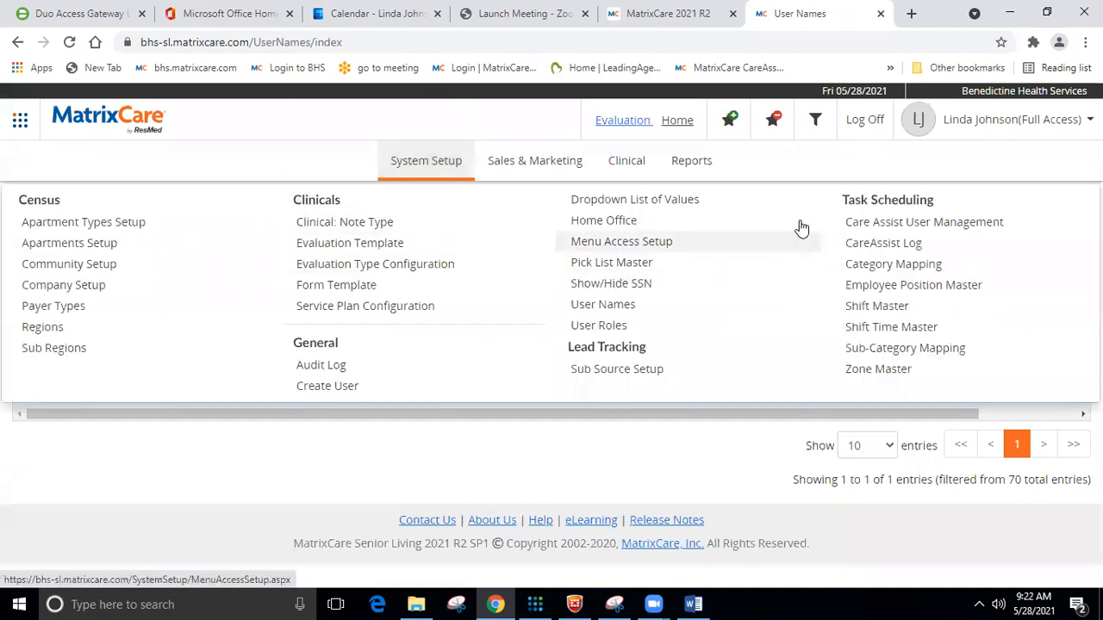
click(870, 222)
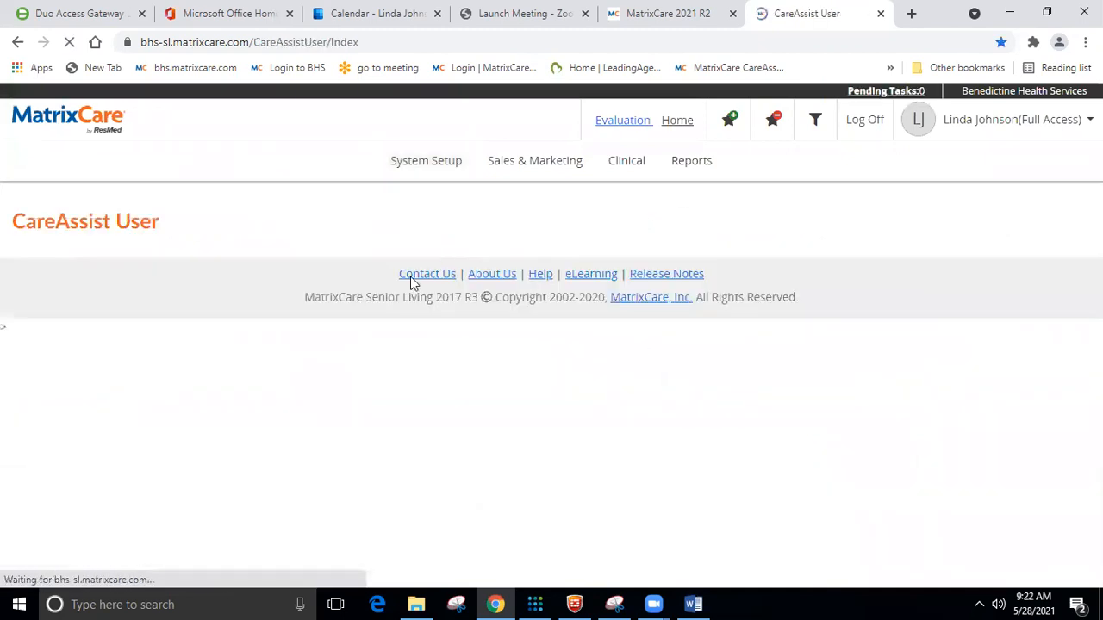
click(977, 308)
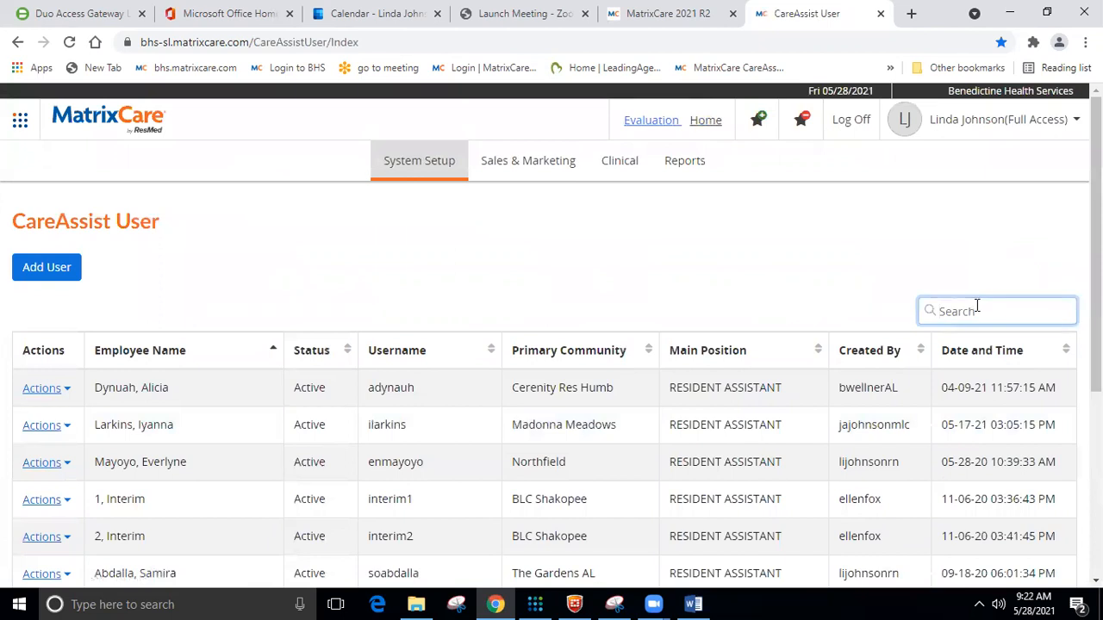
text(TRA)
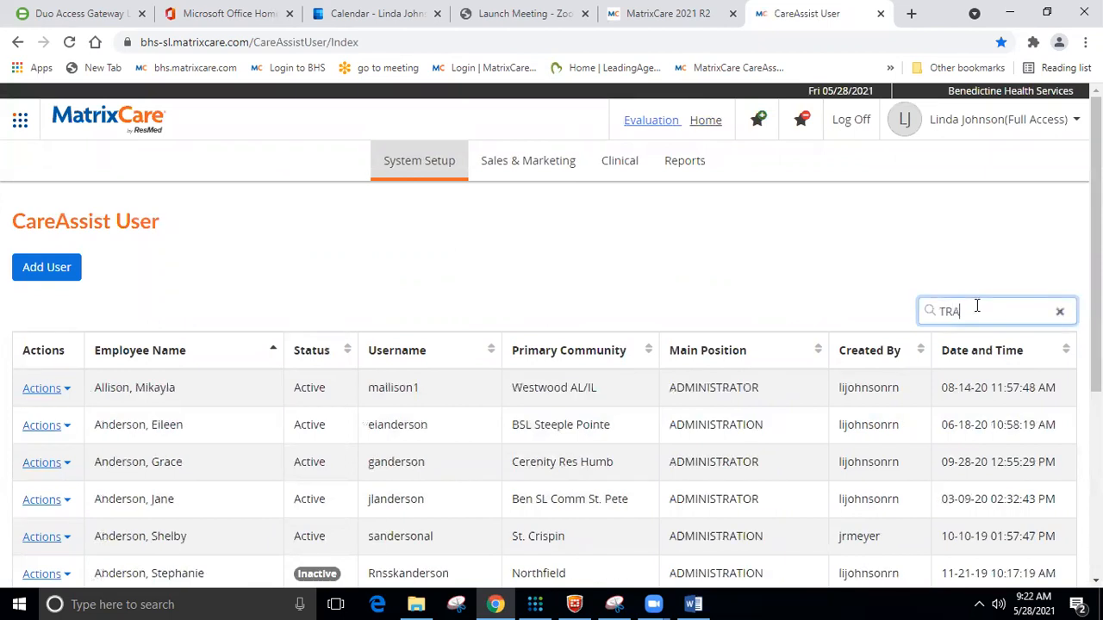
text(IN)
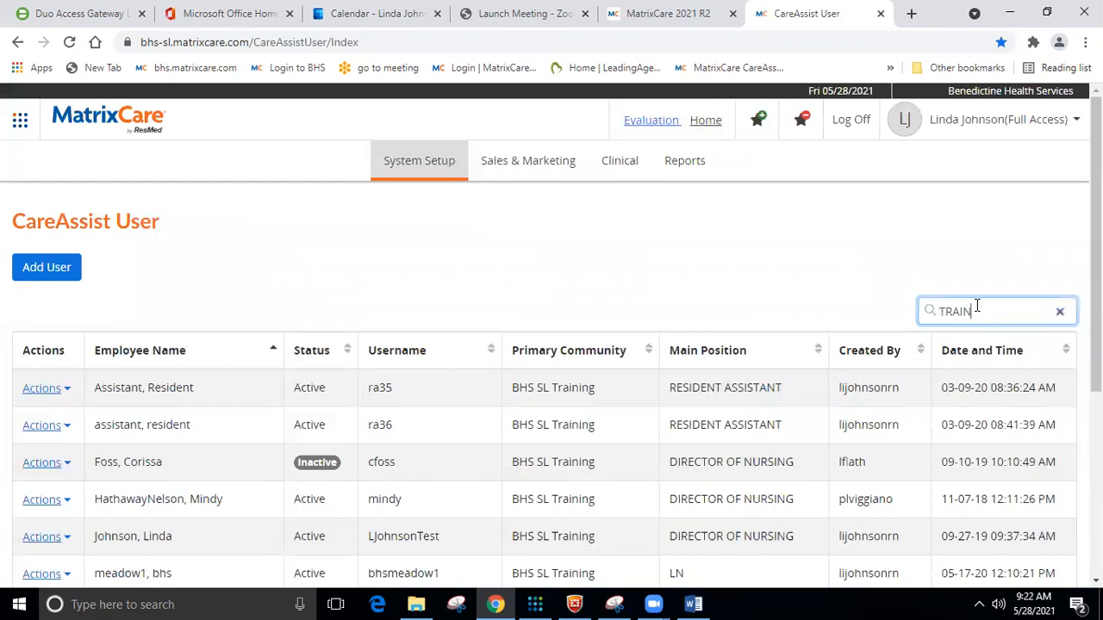
text(ING NURSE)
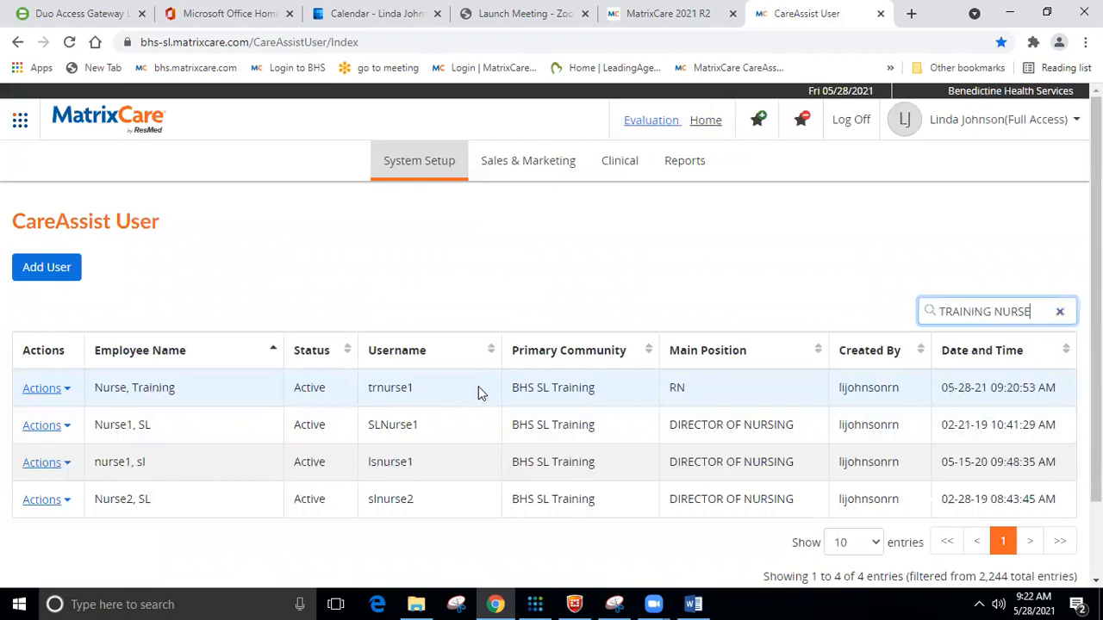
click(51, 387)
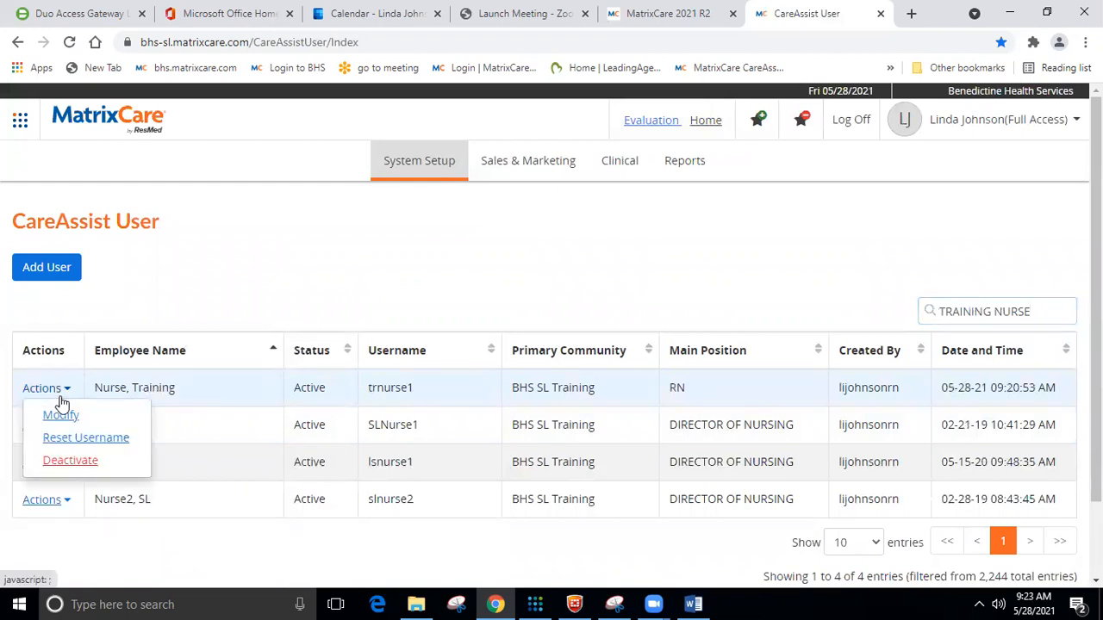
Modify trnurse1, adding an additional community Esq St. Francis AL with REGISTERED NURSE position.
click(62, 417)
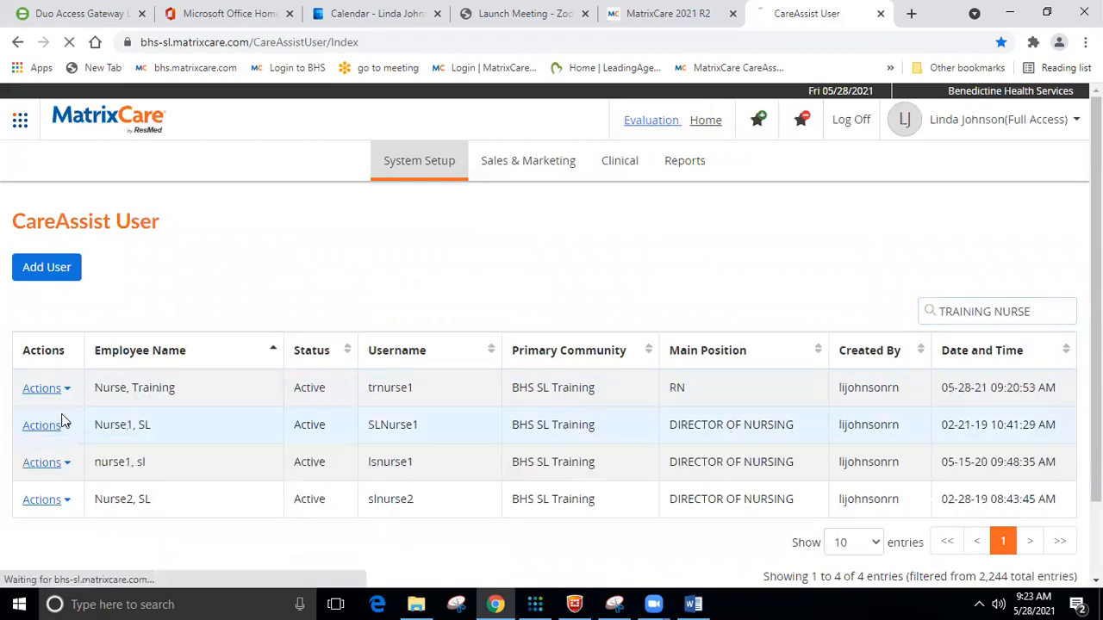
scroll(230, 374, down, 8)
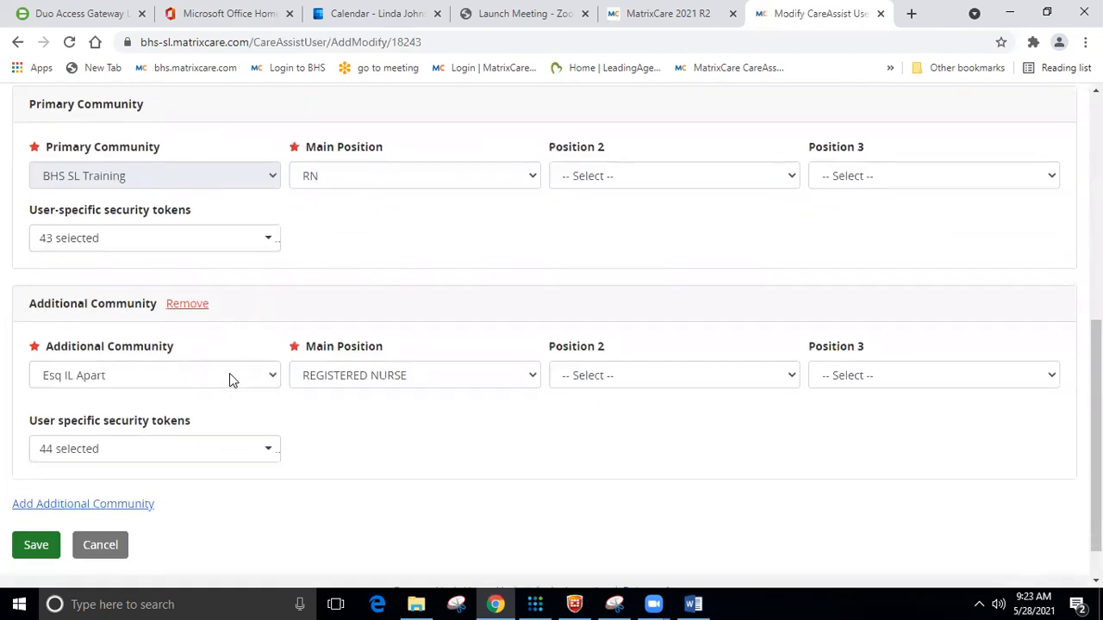
scroll(229, 373, down, 1)
click(138, 456)
scroll(224, 431, down, 3)
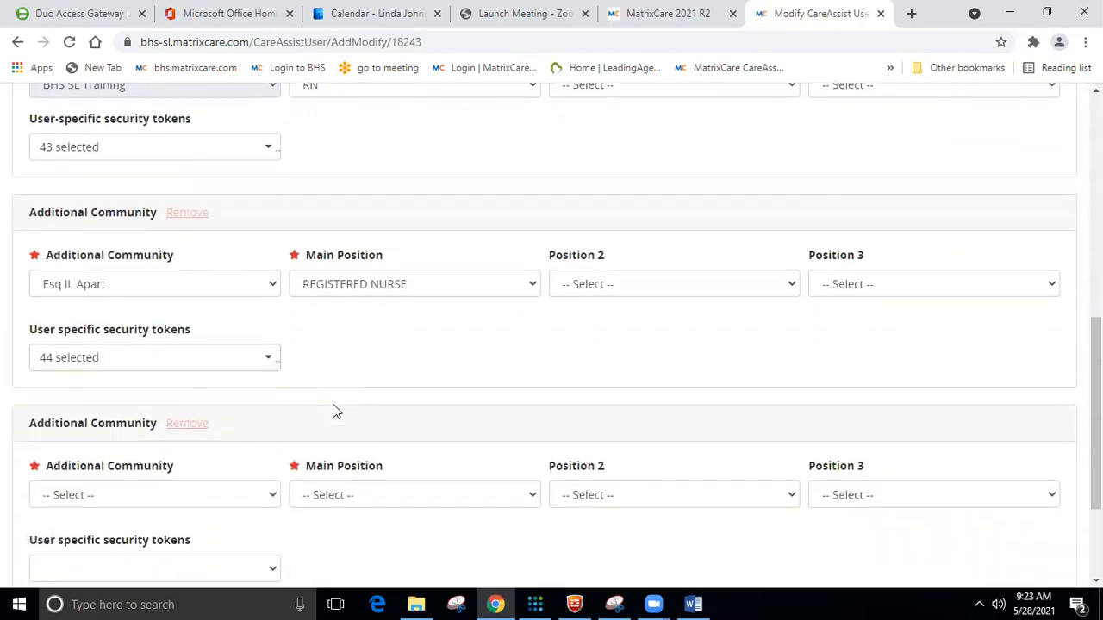
click(270, 326)
scroll(193, 184, down, 1)
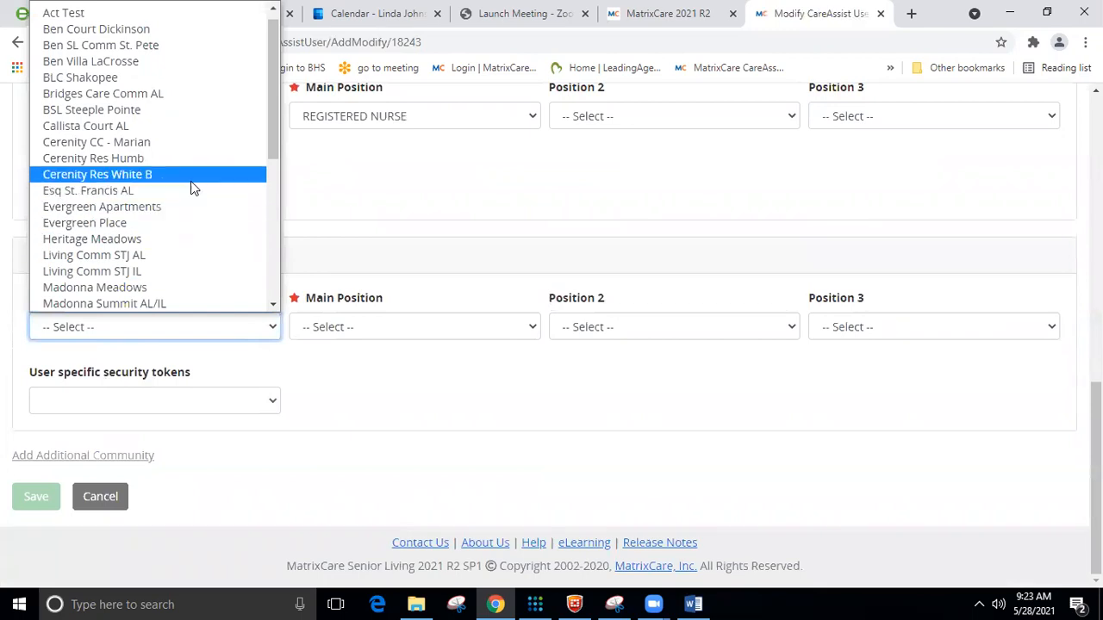
click(186, 193)
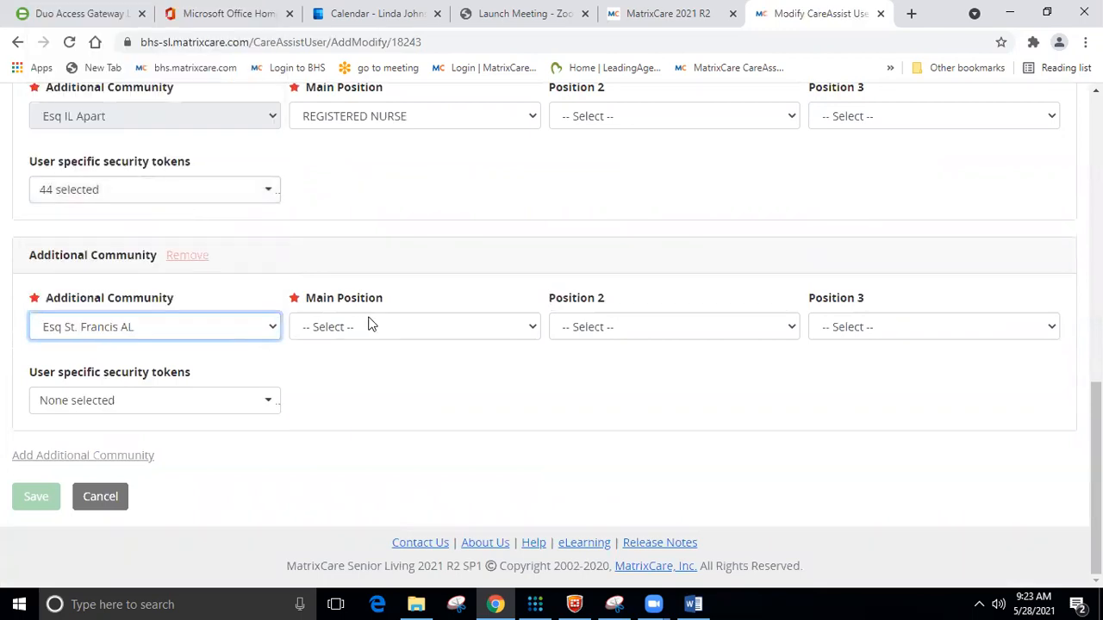
click(427, 325)
click(402, 366)
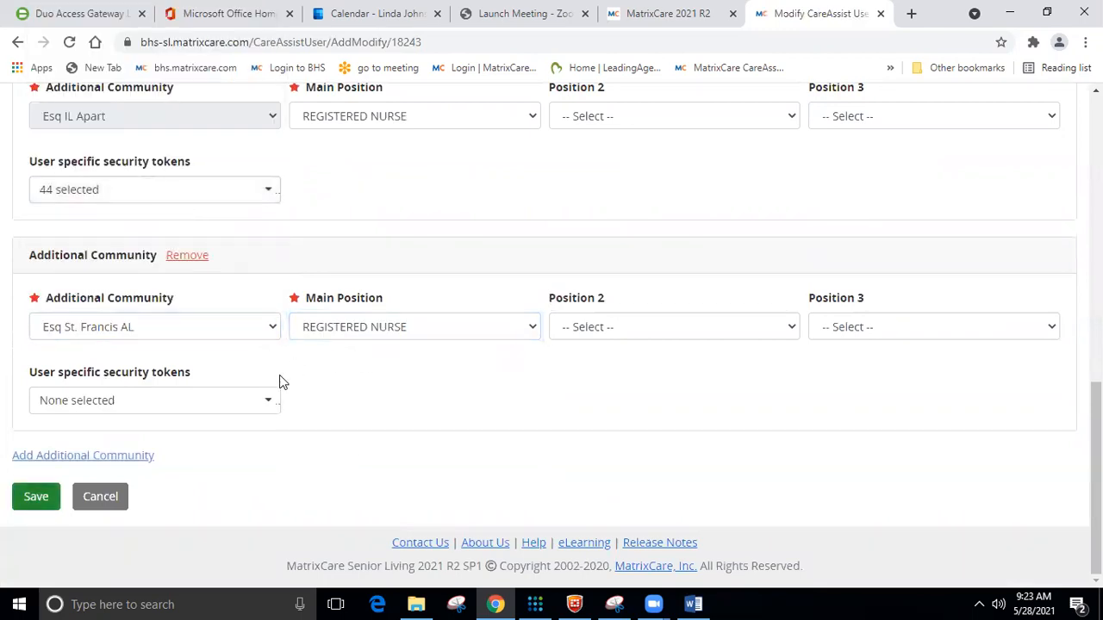
Select all 50 tokens for Esq St. Francis AL, then untick the six eMAR tokens, leaving 44.
click(269, 404)
click(44, 465)
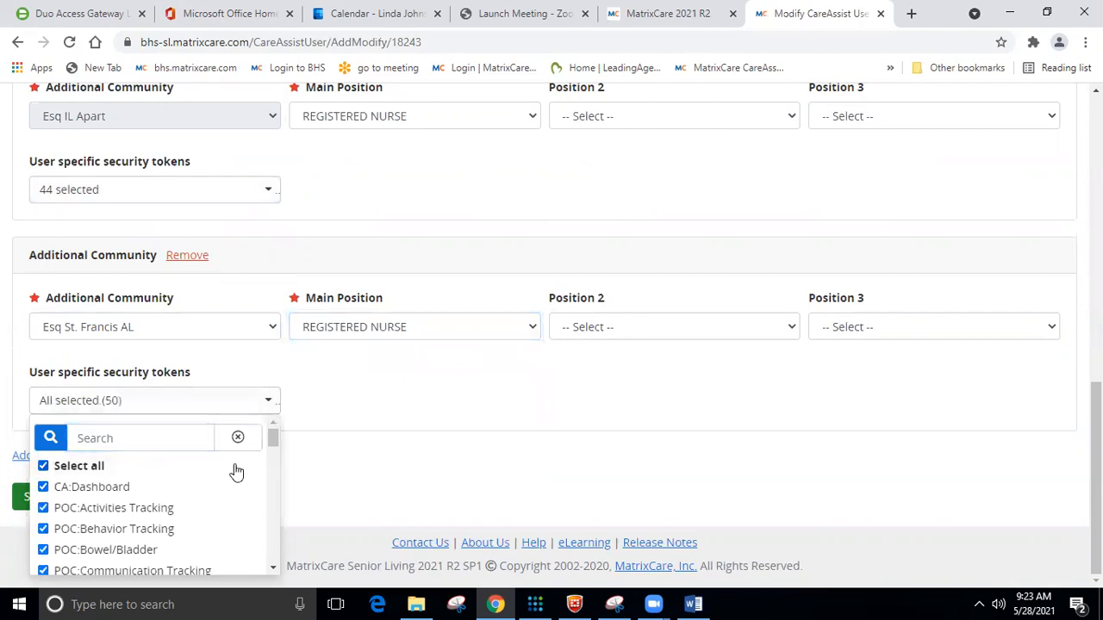
scroll(272, 440, down, 3)
scroll(272, 493, down, 10)
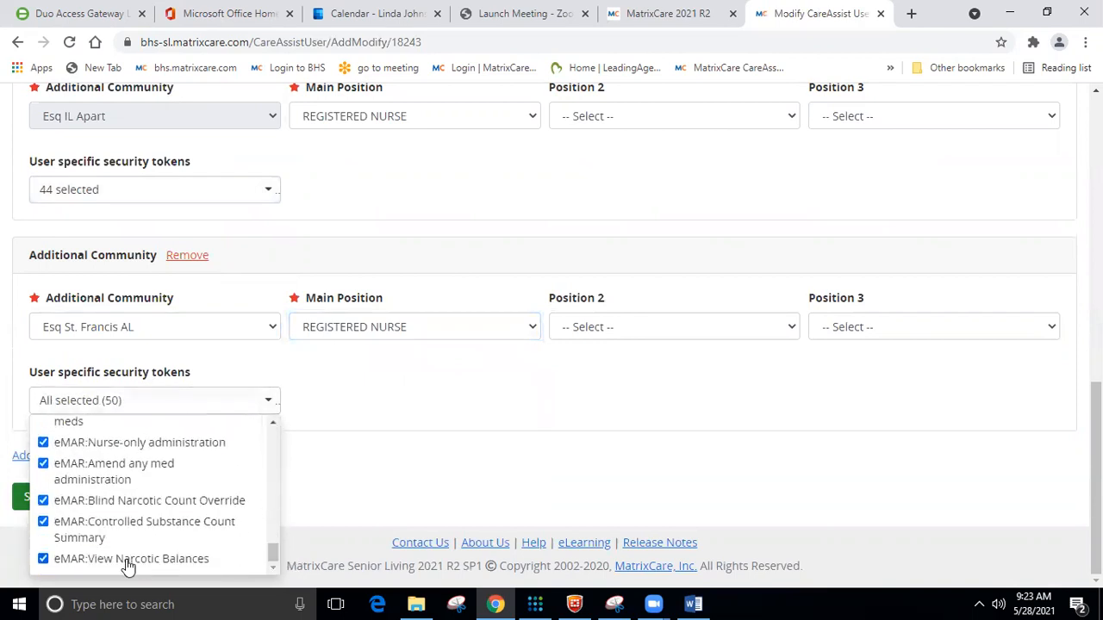
click(43, 558)
click(43, 521)
click(43, 501)
click(43, 466)
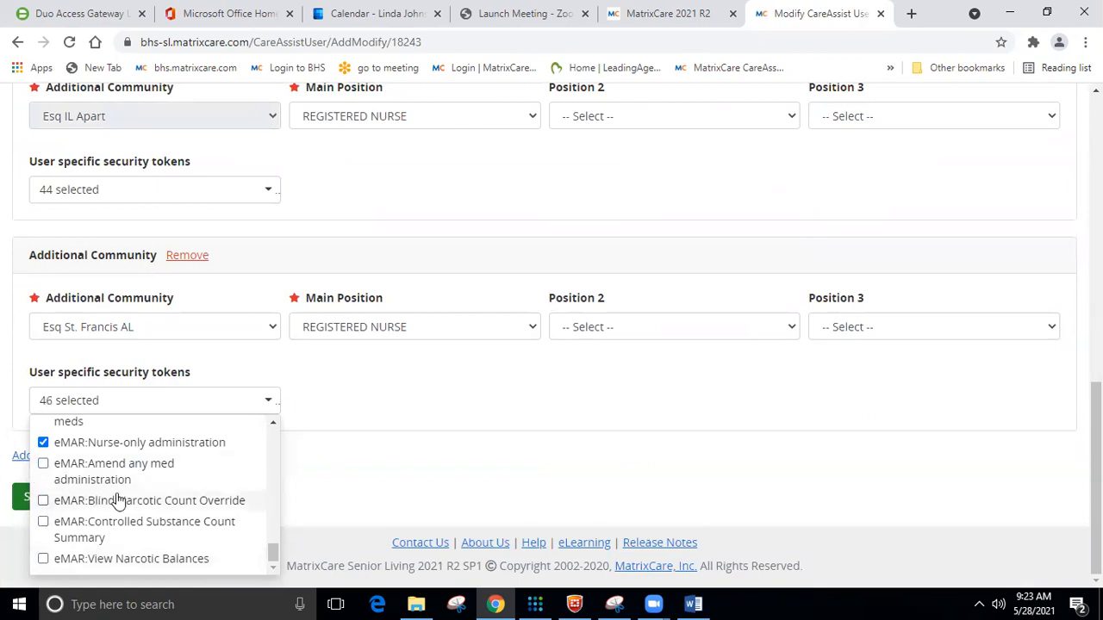
scroll(77, 495, up, 2)
click(43, 486)
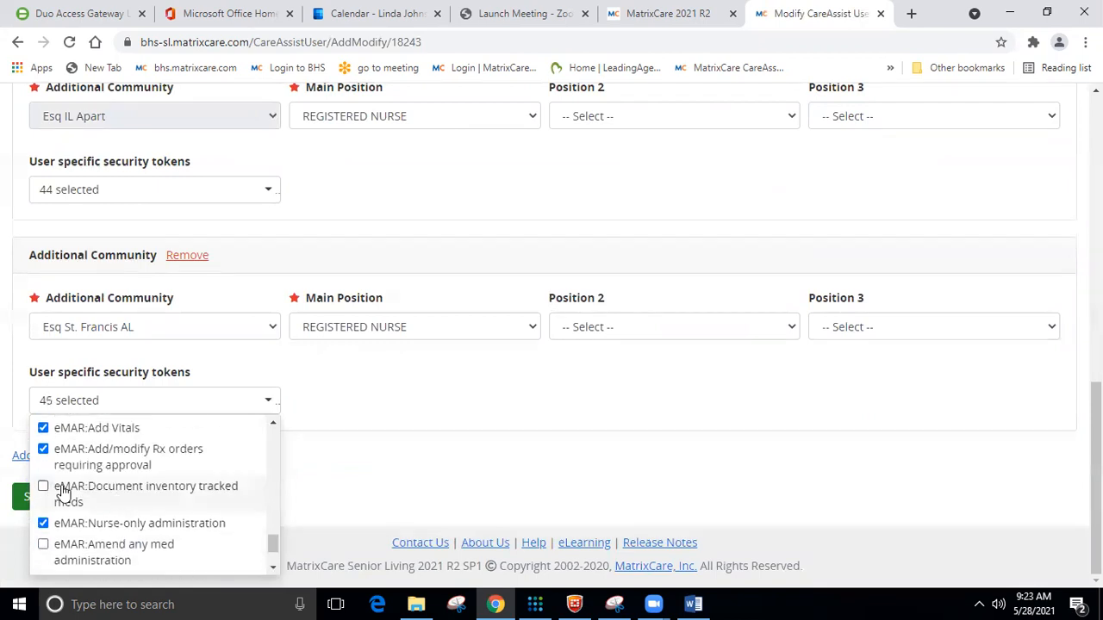
click(43, 449)
click(364, 431)
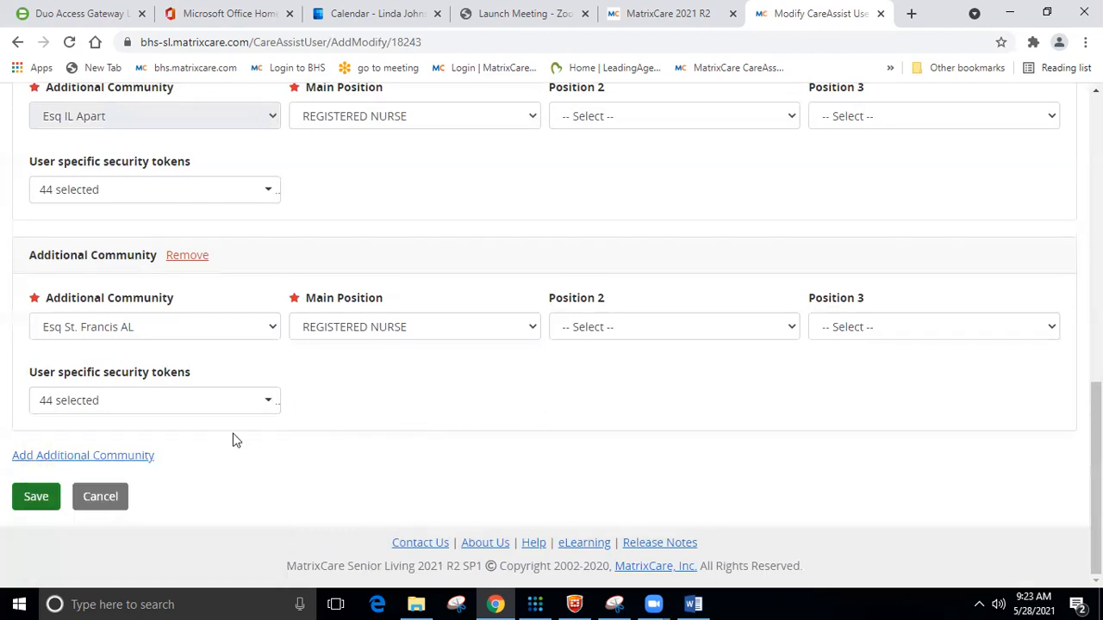
Save the updated CareAssist user.
scroll(462, 398, up, 6)
scroll(550, 340, down, 7)
click(47, 503)
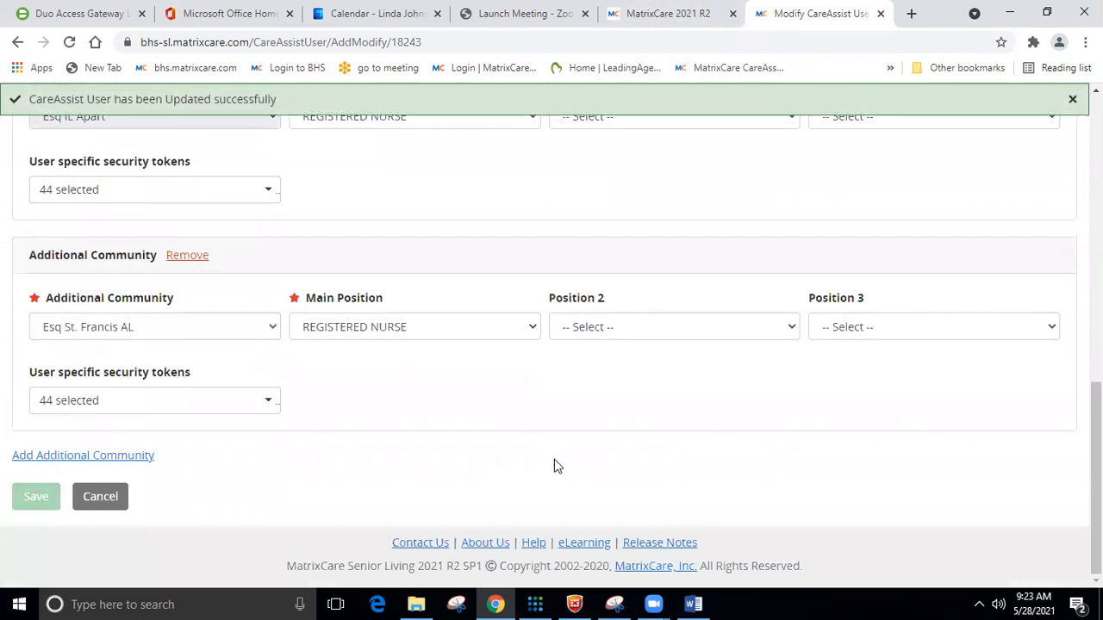